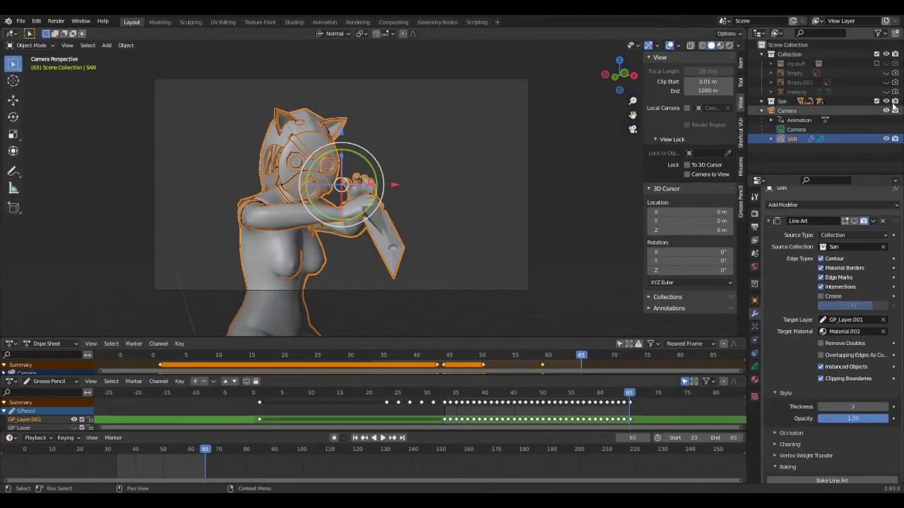
Hide the San collection in the viewport and deselect the line art object.
click(886, 101)
click(467, 153)
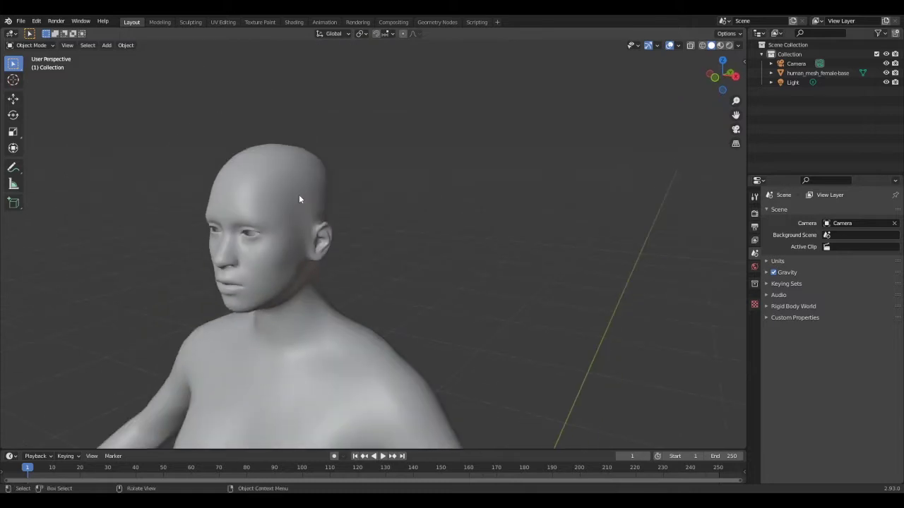
Open the human_mesh_female-base mesh in Edit Mode and view it from the side.
click(297, 200)
key(ctrl+Tab)
click(447, 177)
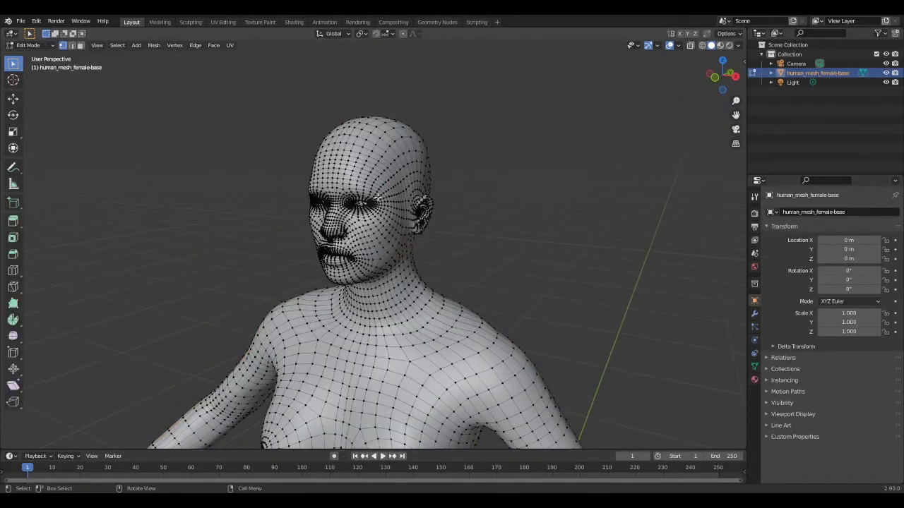
key(KP_3)
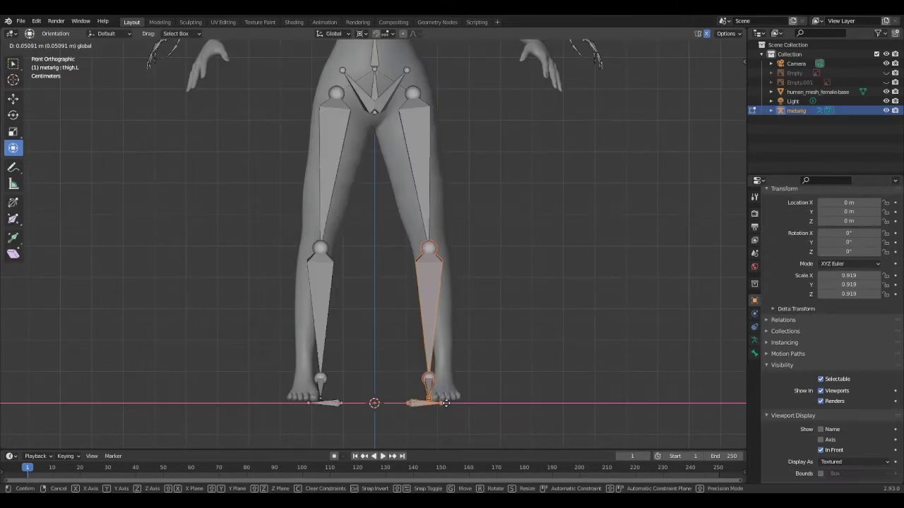
Shift the metarig's left shin and foot bones outward to fit the mesh's leg in front view.
drag(445, 403, 448, 404)
drag(409, 364, 468, 417)
mouse_move(426, 403)
mouse_down()
mouse_move(439, 403)
mouse_move(429, 403)
mouse_up()
click(431, 248)
Adjust the metarig's left leg and foot joints in side view to match the mesh's knee, ankle and toes.
key(KP_3)
drag(431, 354, 431, 330)
drag(559, 426, 359, 372)
drag(484, 403, 476, 404)
drag(431, 349, 431, 346)
drag(532, 418, 422, 383)
drag(485, 403, 503, 404)
key(KP_1)
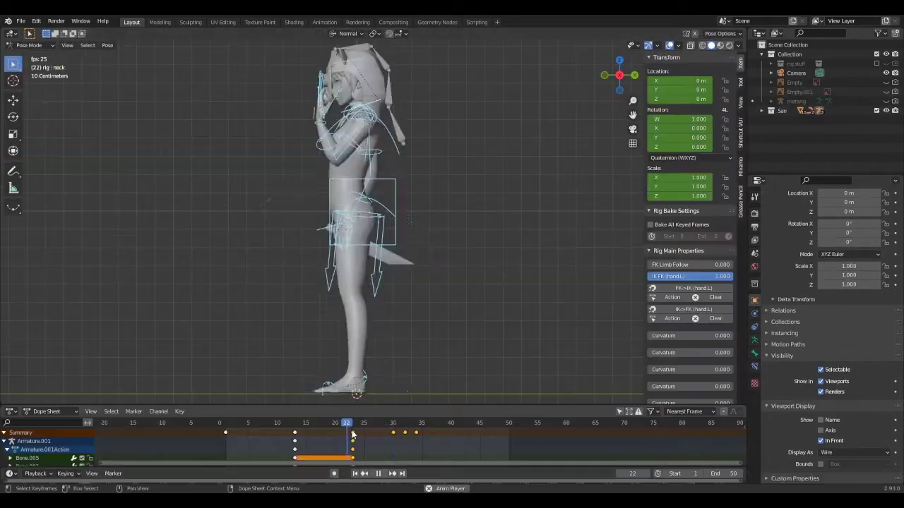
Retime the rig's pose keyframes after frame 13 to frames 20, 29, 31 and 33.
drag(352, 432, 425, 436)
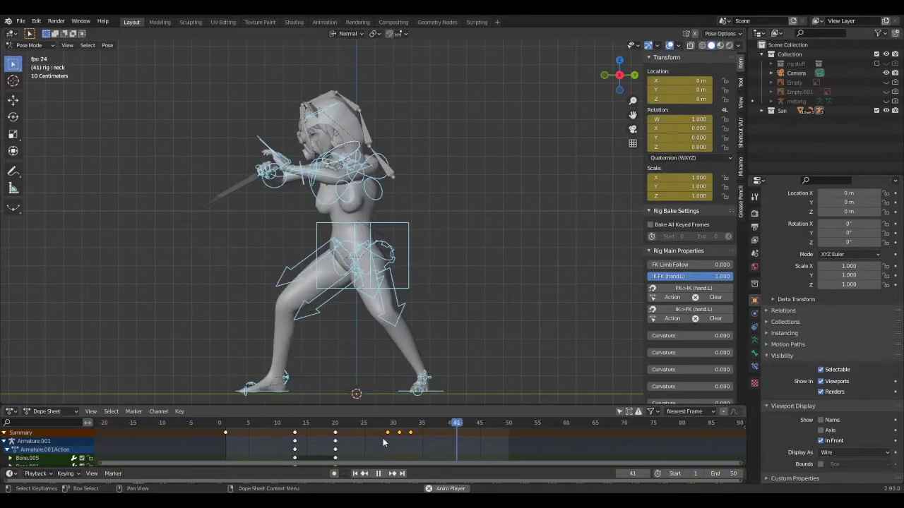
middle_drag(311, 204, 373, 137)
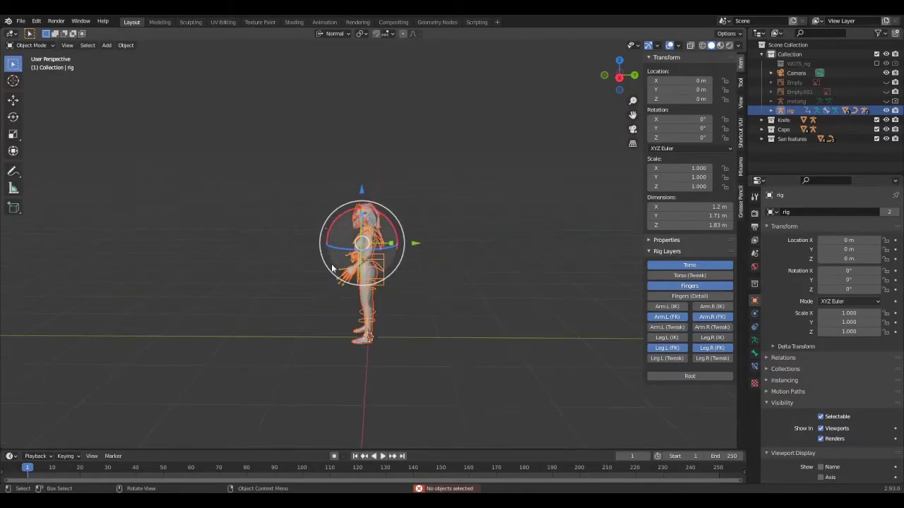
Move the selected rig and character objects into a new collection named San.
key(m)
click(333, 264)
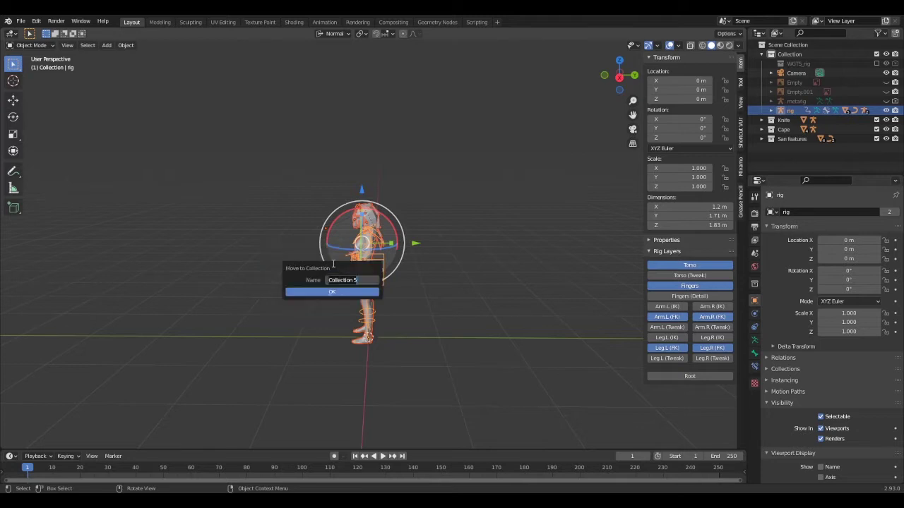
text(San)
click(353, 291)
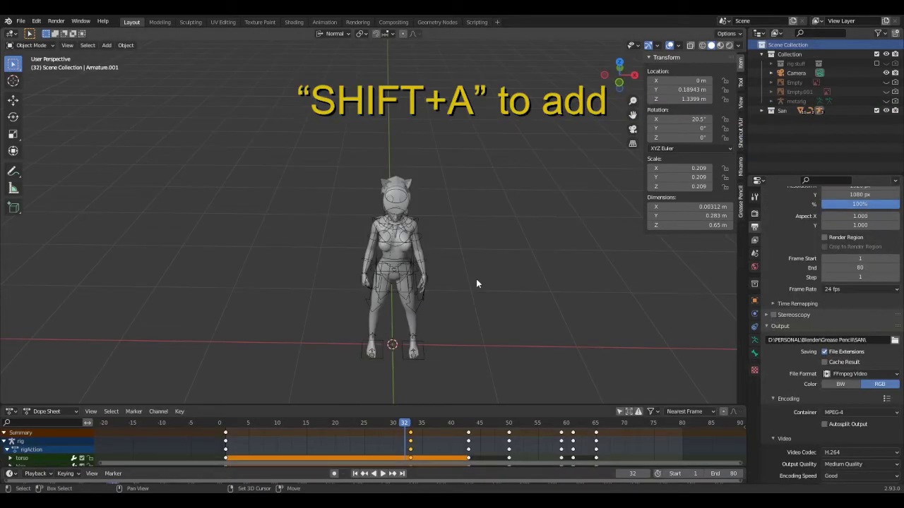
Add a blank Grease Pencil object at the world origin.
key(shift+a)
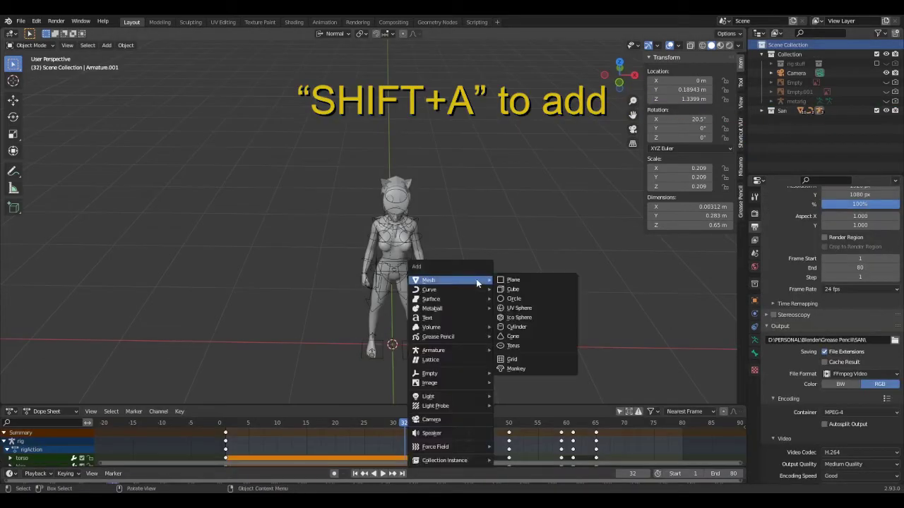
mouse_move(466, 336)
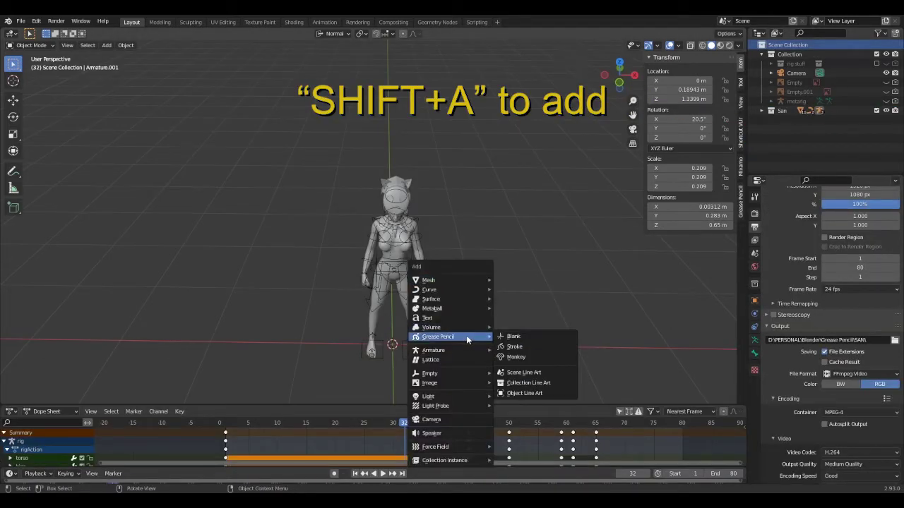
click(506, 336)
middle_drag(518, 276, 439, 264)
scroll(441, 264, down, 7)
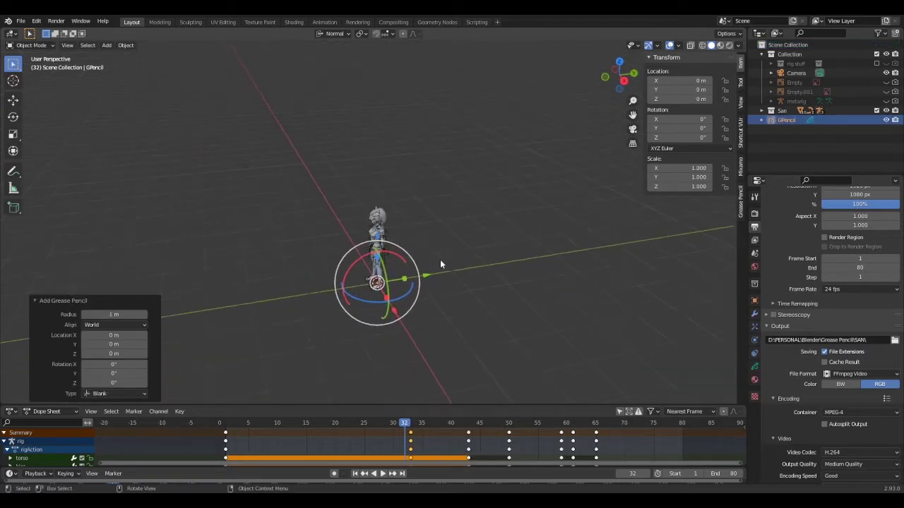
Clear the camera's location, rotation and scale, and rotate it 90° about the X axis.
mouse_move(440, 264)
middle_down()
mouse_move(429, 265)
mouse_move(469, 242)
mouse_move(447, 252)
middle_up()
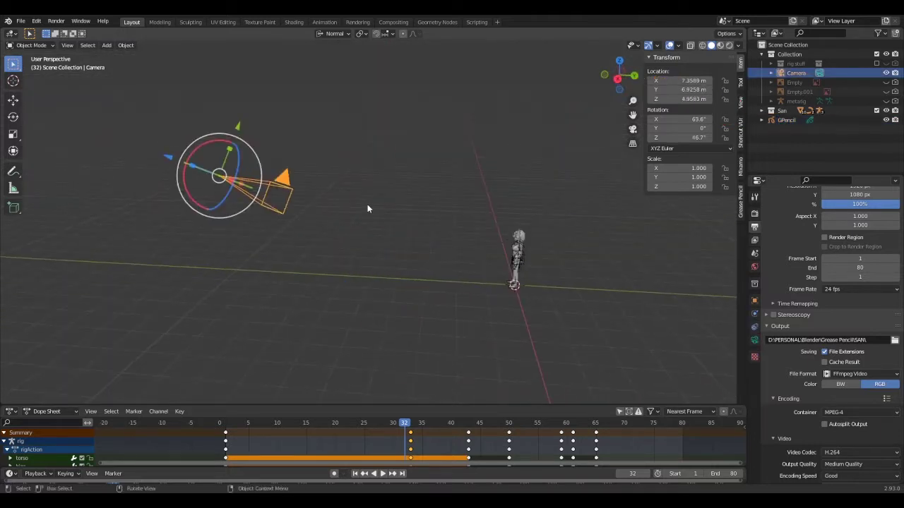
key(alt+r)
key(alt+g)
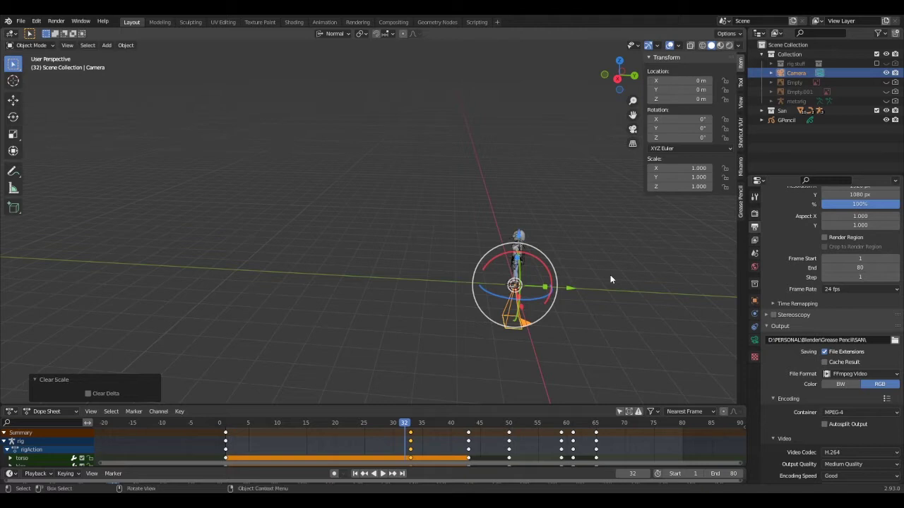
text(rx)
text(90)
key(Return)
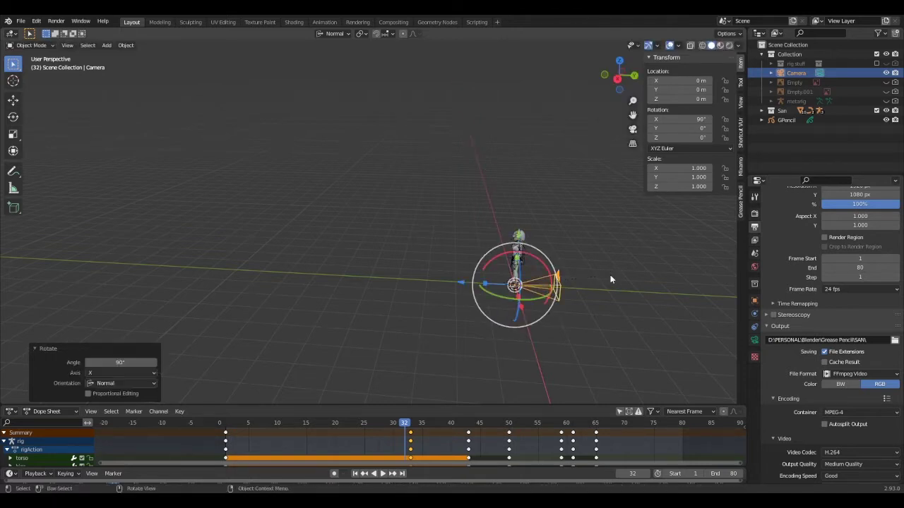
Move the camera back along its own Z axis to about Y -7.52 m, facing the character.
key(g)
key(z)
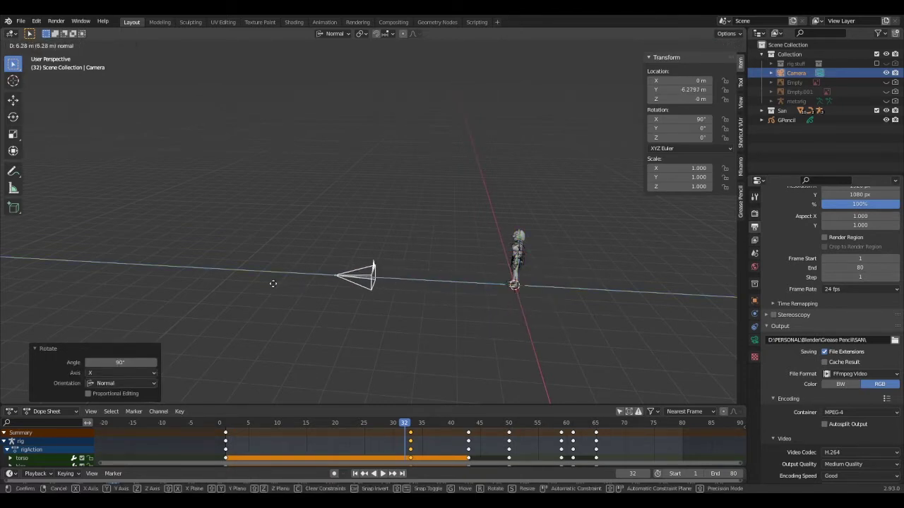
click(266, 284)
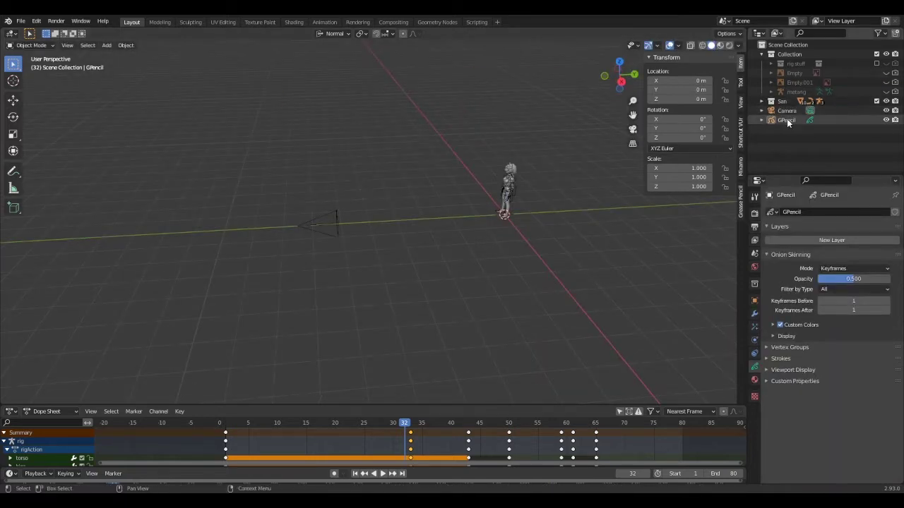
Parent the GPencil object to the camera using the Object type.
click(786, 119)
shift+click(325, 222)
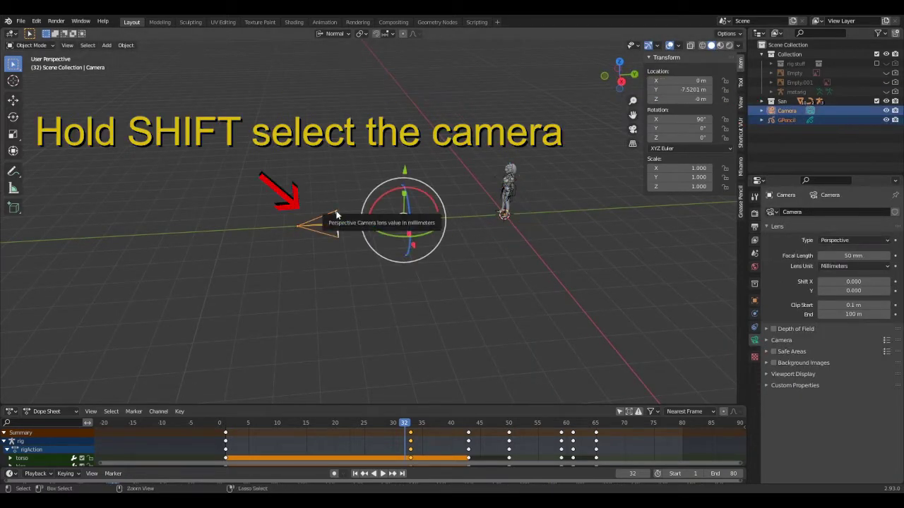
key(ctrl+p)
click(337, 215)
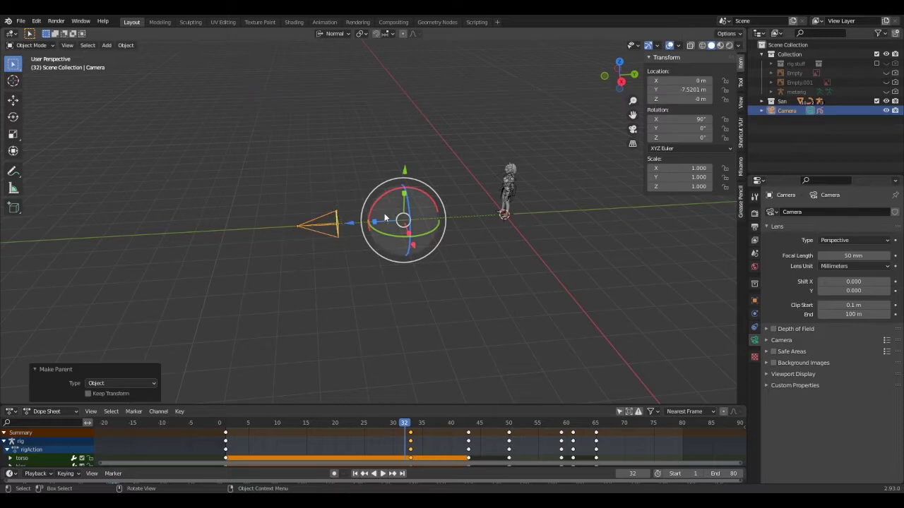
Test the parenting by moving the camera along its axes and freely, reverting each move.
key(g)
key(y)
key(y)
drag(382, 129, 376, 121)
key(ctrl+z)
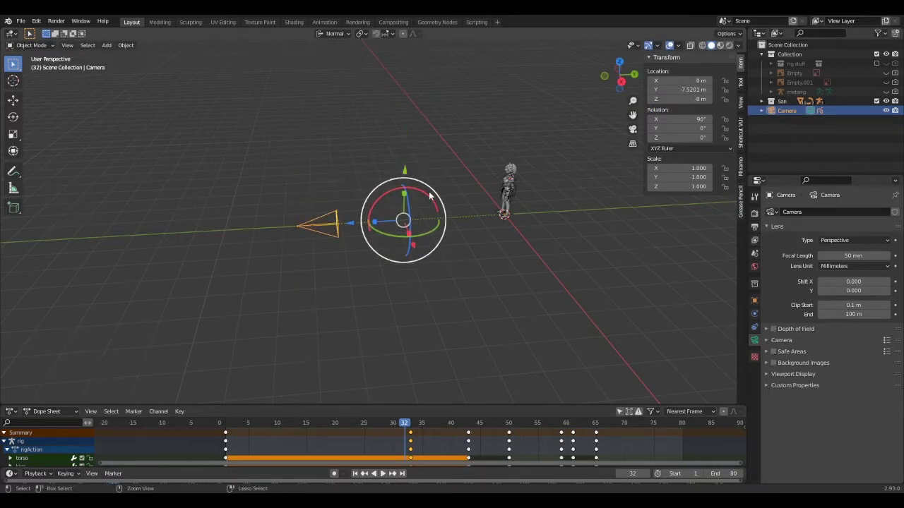
drag(340, 221, 280, 221)
right_click(279, 222)
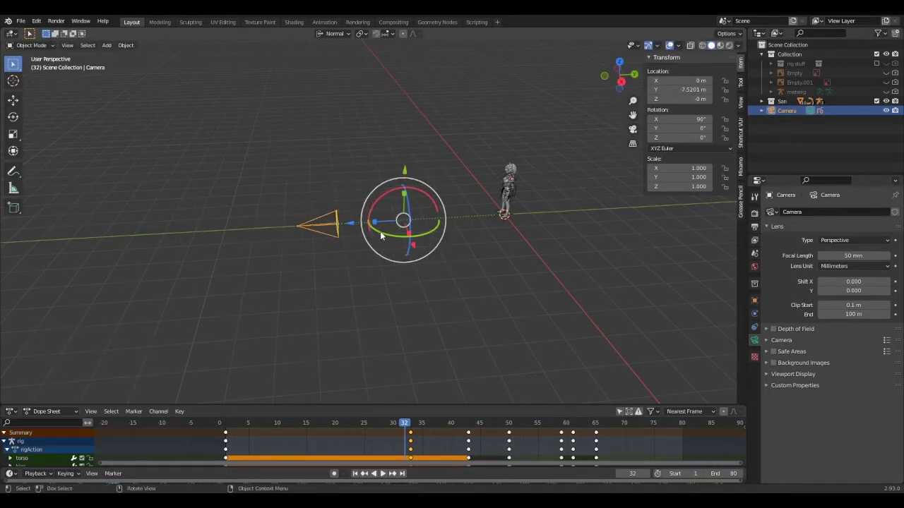
key(g)
right_click(371, 205)
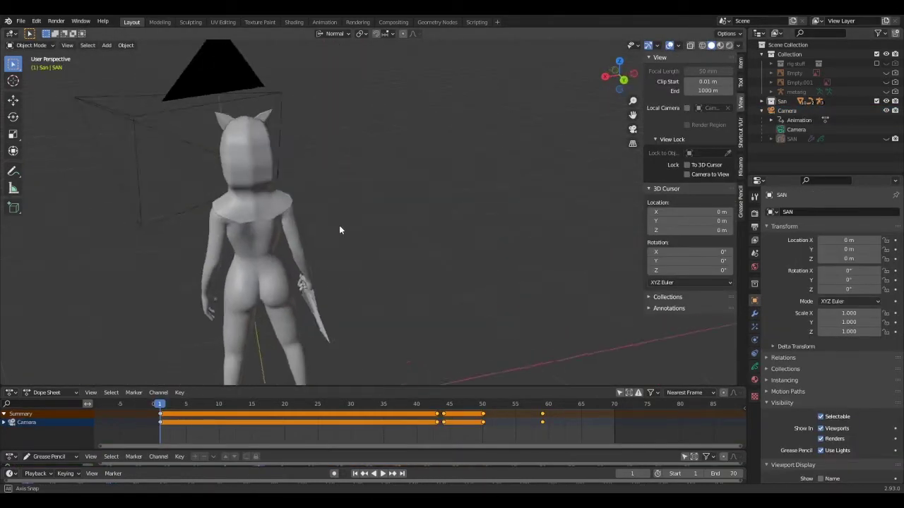
In camera view, reframe the character in side profile with Camera to View enabled, and unlock the camera again.
middle_drag(339, 230, 452, 222)
key(KP_0)
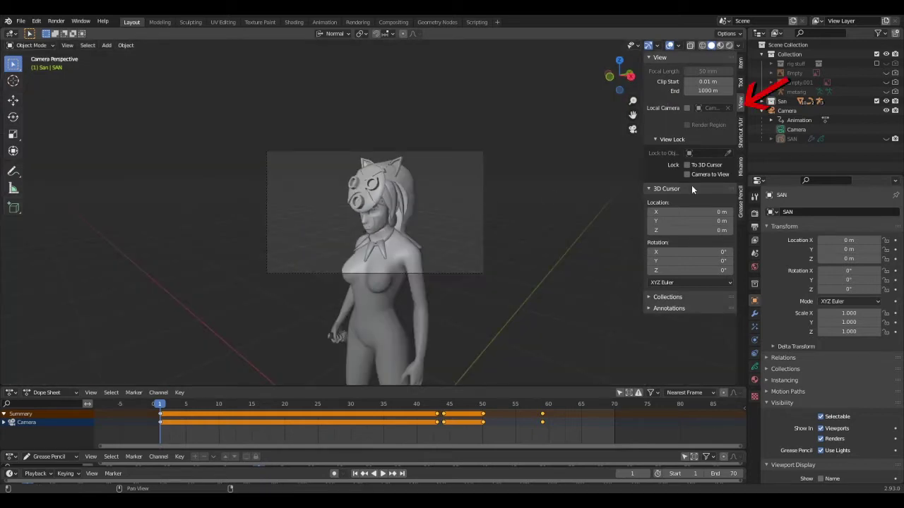
click(688, 175)
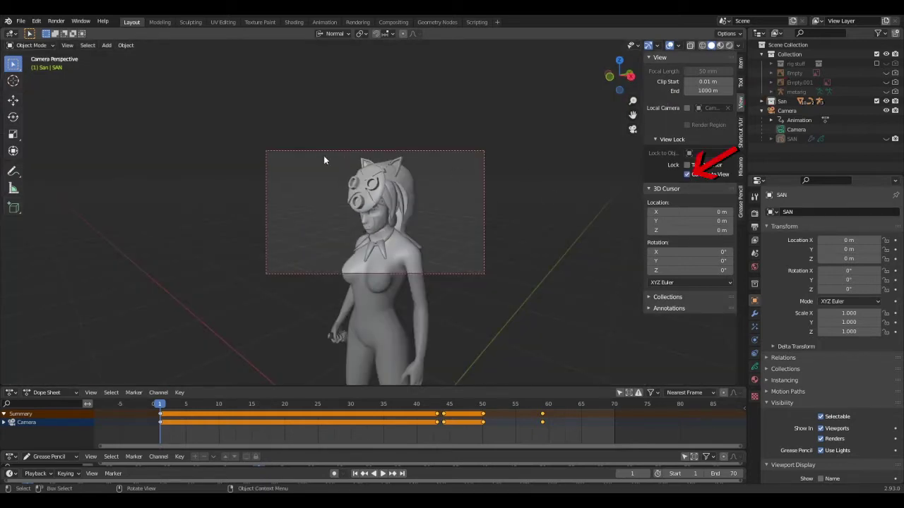
middle_drag(320, 155, 397, 178)
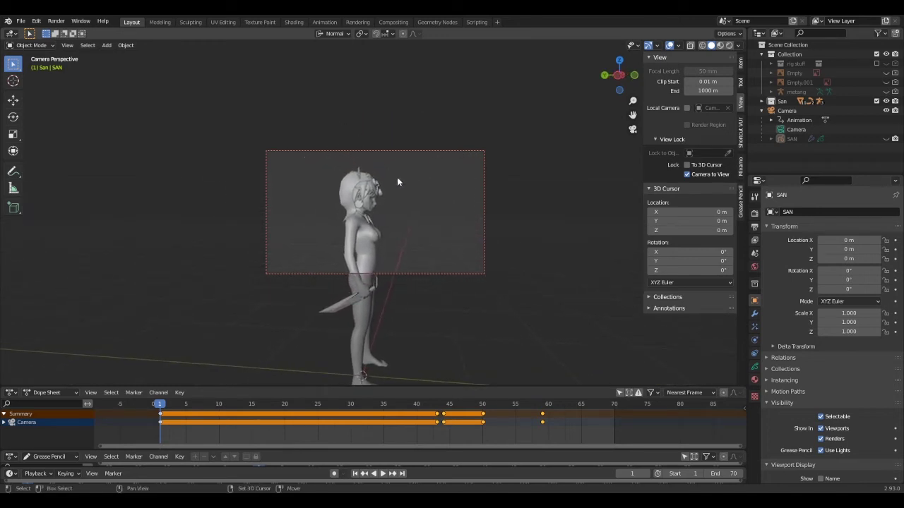
click(688, 175)
middle_drag(427, 203, 286, 211)
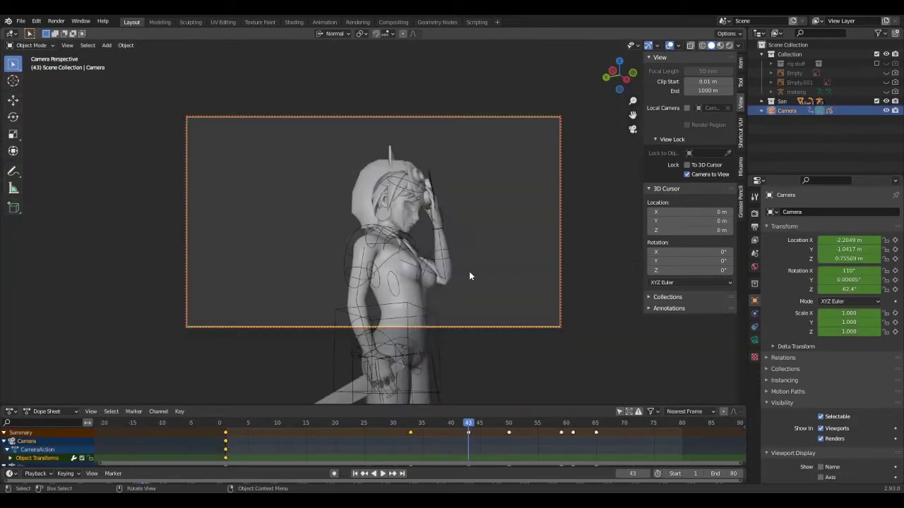
Keyframe the camera's location, rotation and scale at frame 43, and key a closer front shot of the character at frame 44.
key(i)
click(469, 271)
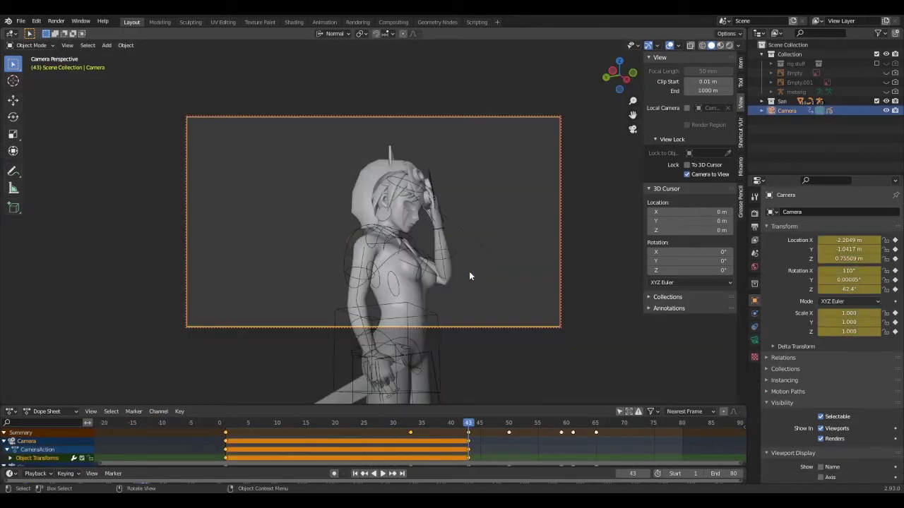
click(471, 424)
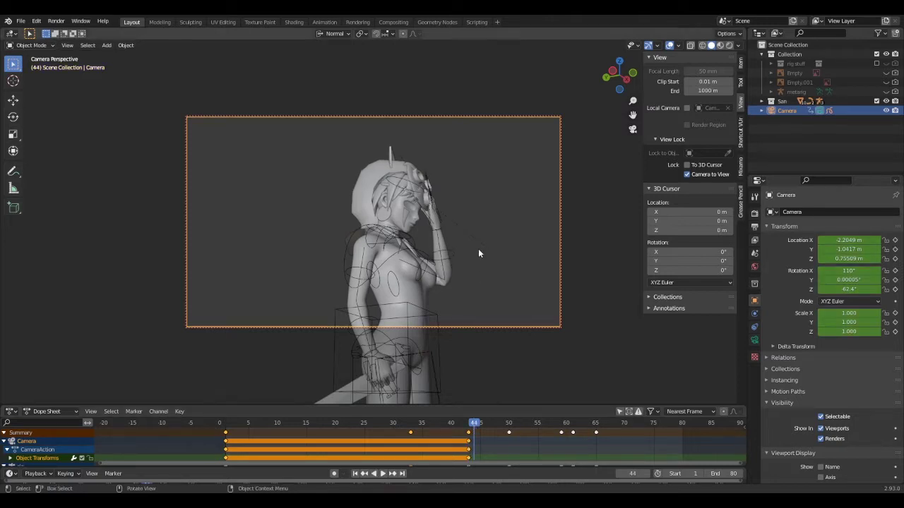
middle_drag(478, 249, 290, 286)
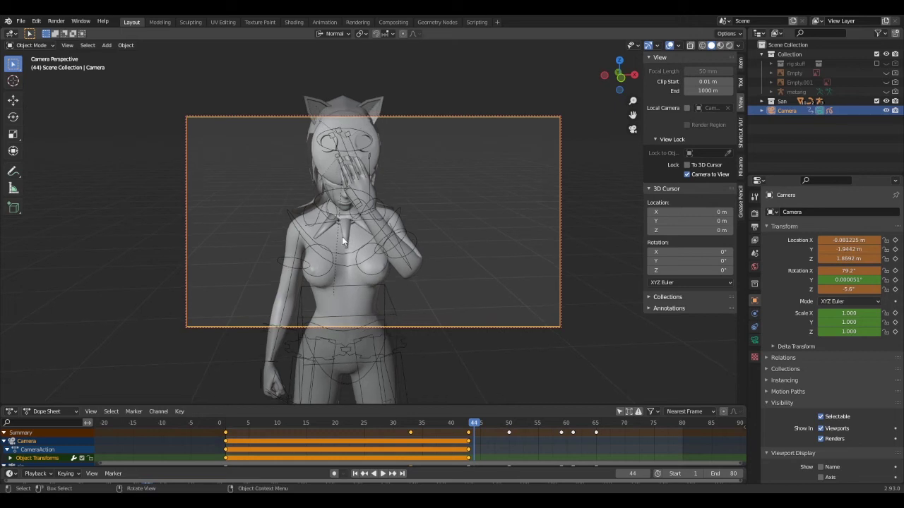
middle_drag(341, 236, 428, 236)
scroll(346, 223, up, 3)
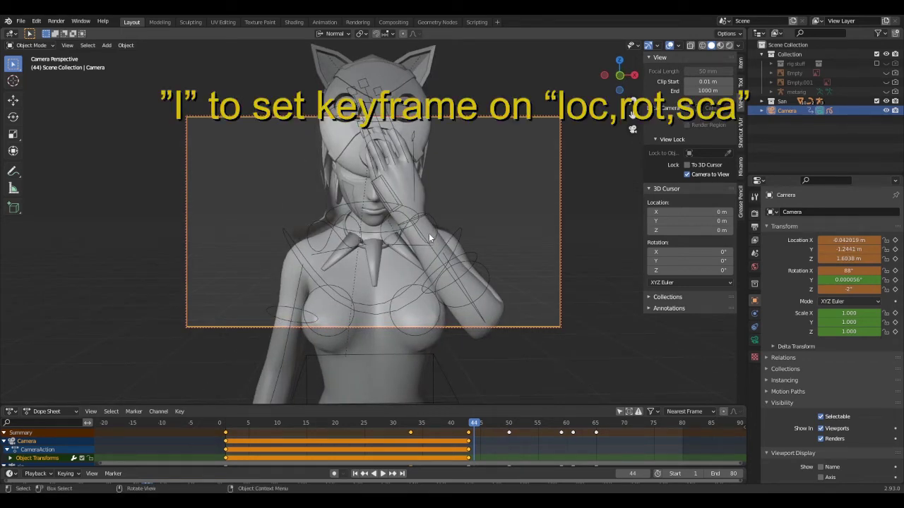
key(i)
click(428, 234)
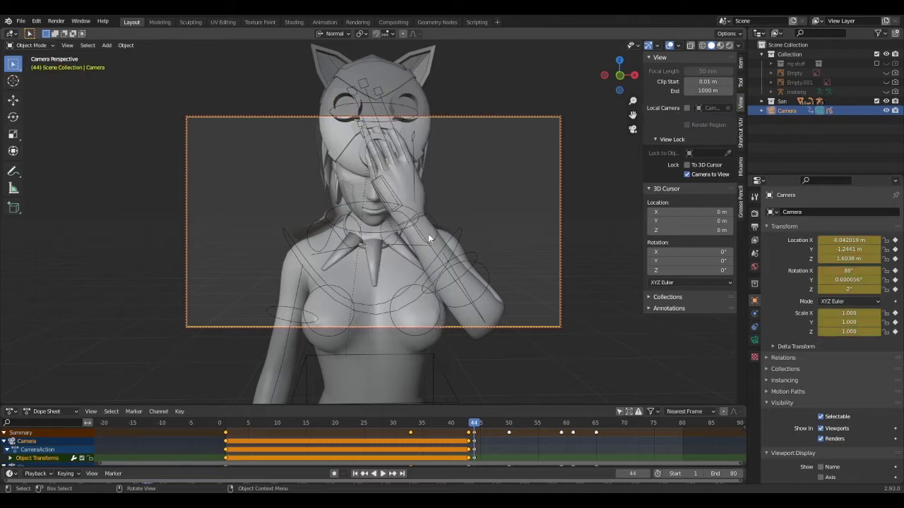
Keyframe the camera at frame 50, and key a pulled-back, reframed shot of the character holding the knife at frame 59.
drag(474, 427, 509, 457)
key(i)
drag(507, 424, 548, 425)
scroll(448, 260, down, 3)
key(Right)
key(Right)
scroll(494, 276, down, 3)
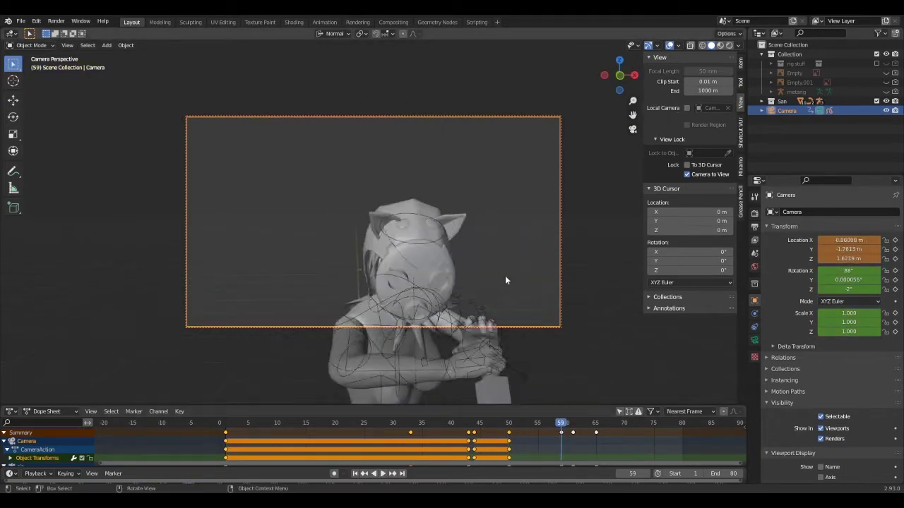
shift+middle_drag(505, 280, 461, 247)
middle_drag(451, 248, 466, 236)
key(i)
click(464, 237)
Turn off Camera to View at frame 80 and play back the animation.
drag(459, 423, 682, 431)
click(686, 174)
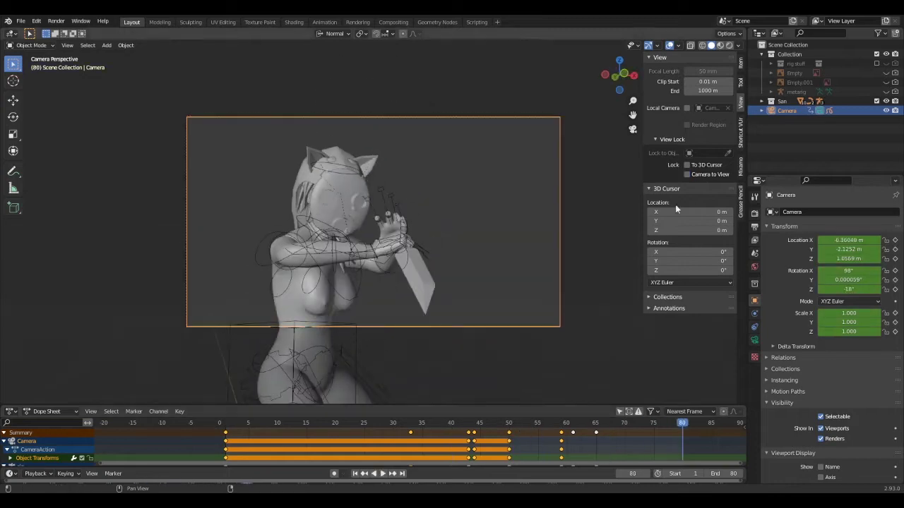
click(383, 474)
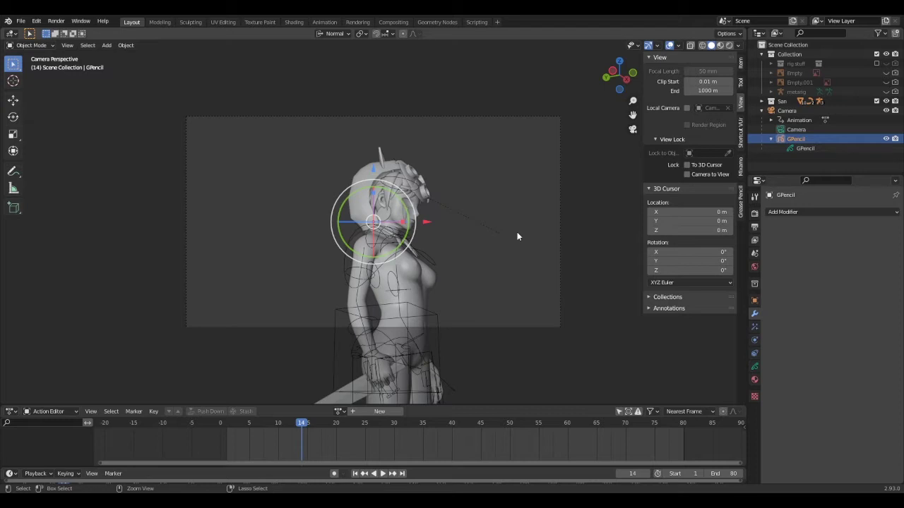
Save the file and add a Line Art modifier with source collection San, Intersections and Crease off, and thickness 5.
key(ctrl+s)
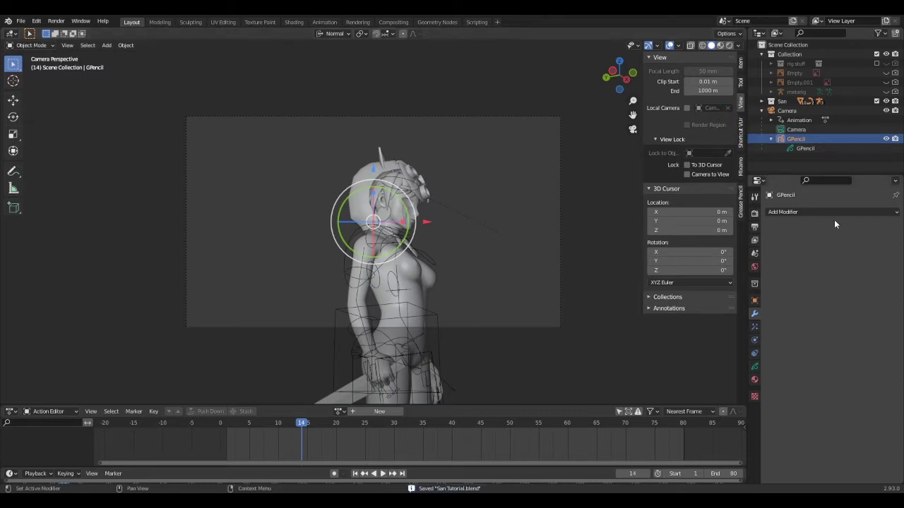
click(833, 213)
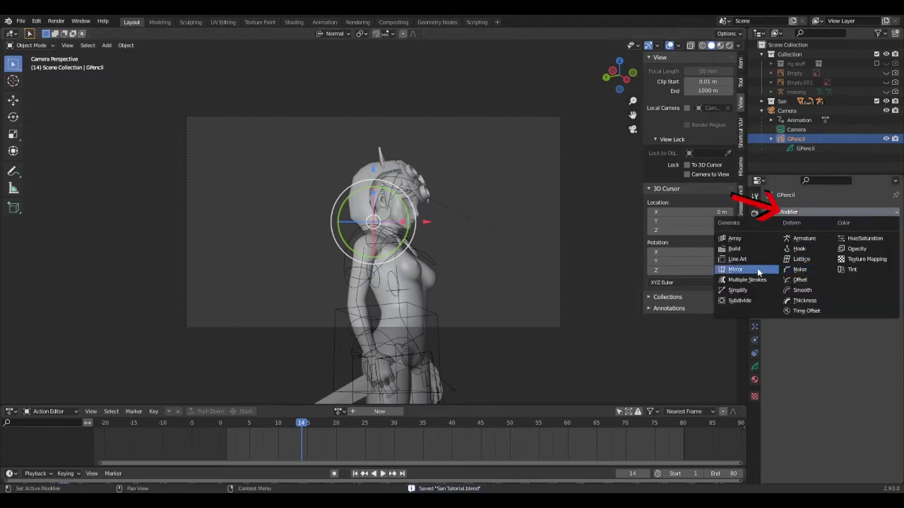
click(736, 260)
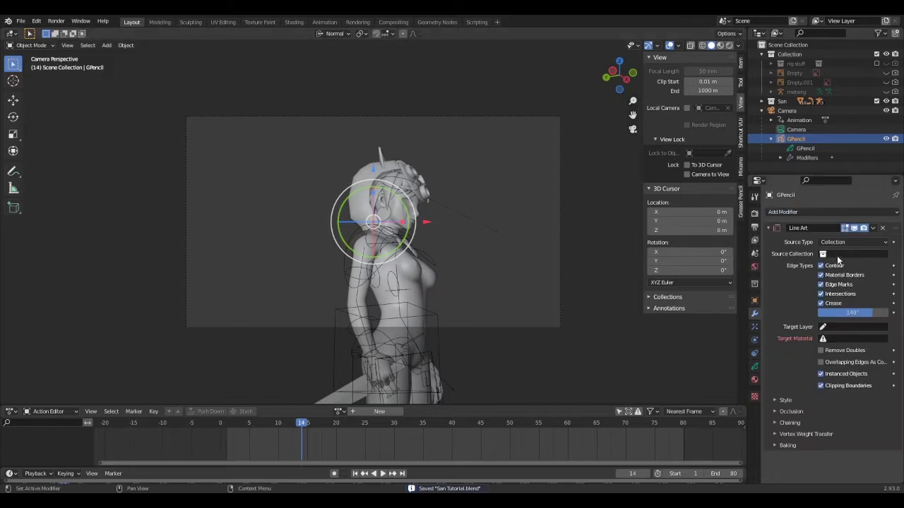
click(837, 256)
click(831, 292)
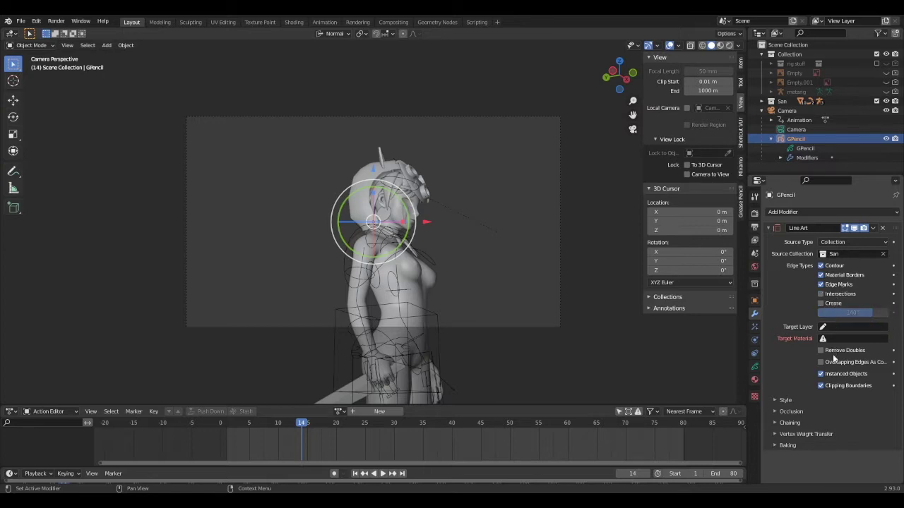
click(775, 400)
click(852, 414)
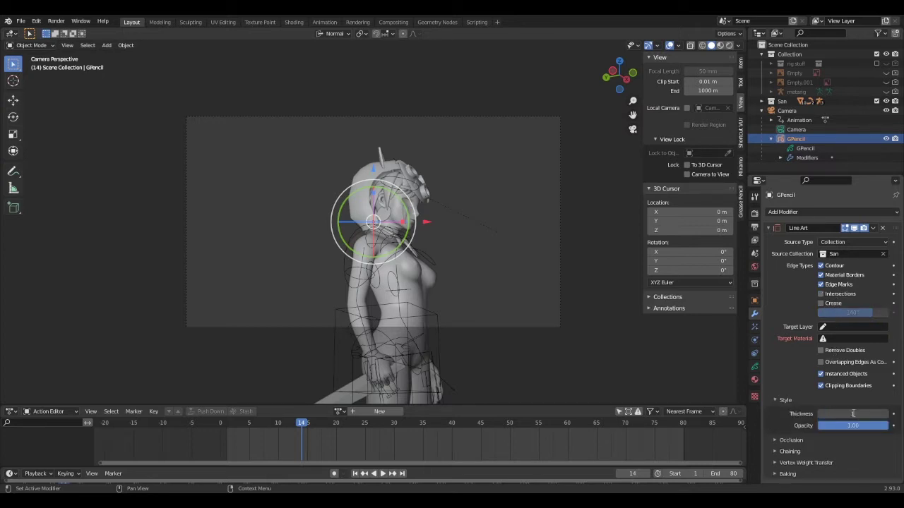
Create a new layer and a new material for the Grease Pencil object.
click(834, 326)
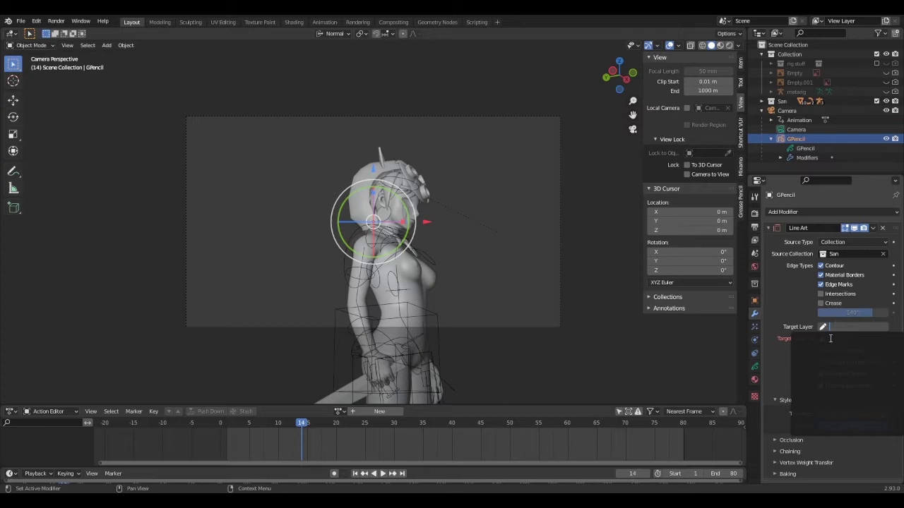
click(755, 367)
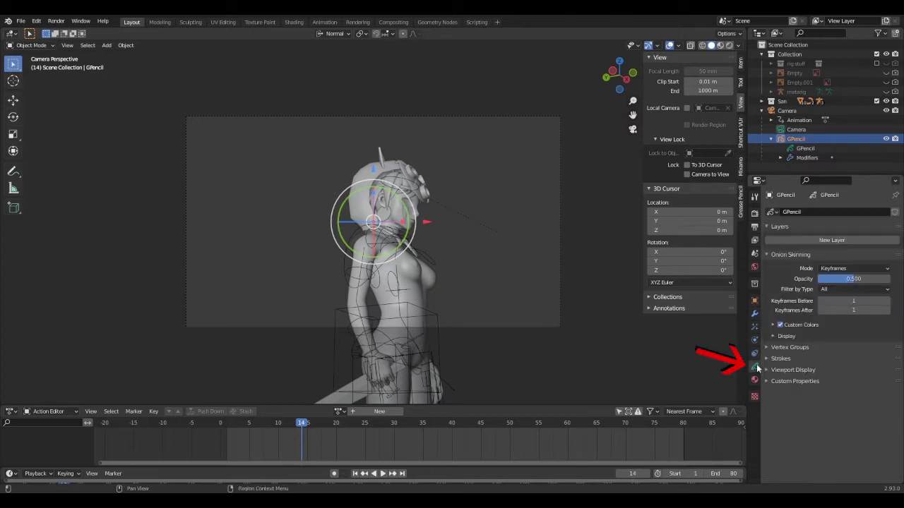
click(825, 241)
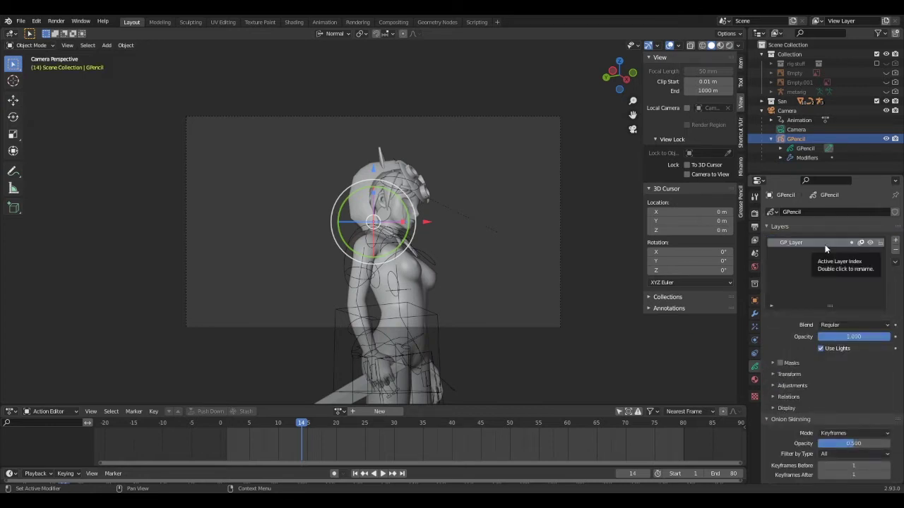
click(754, 380)
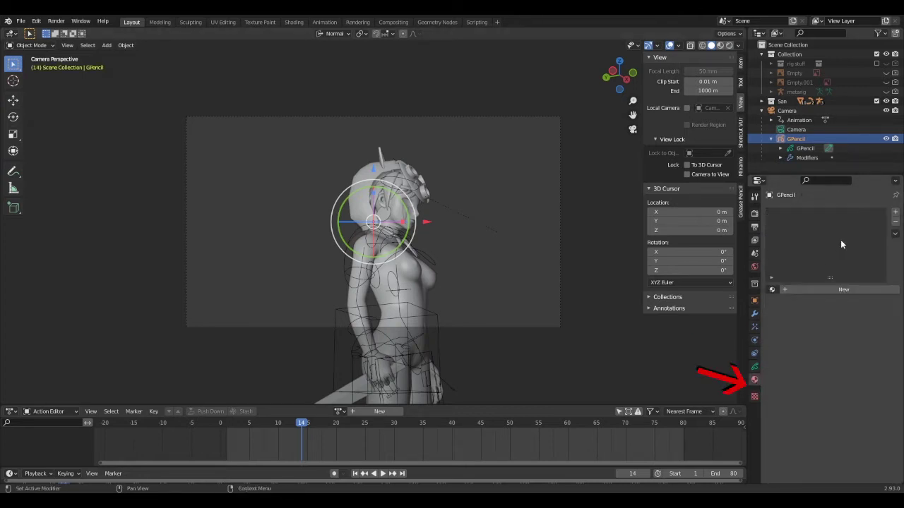
click(832, 293)
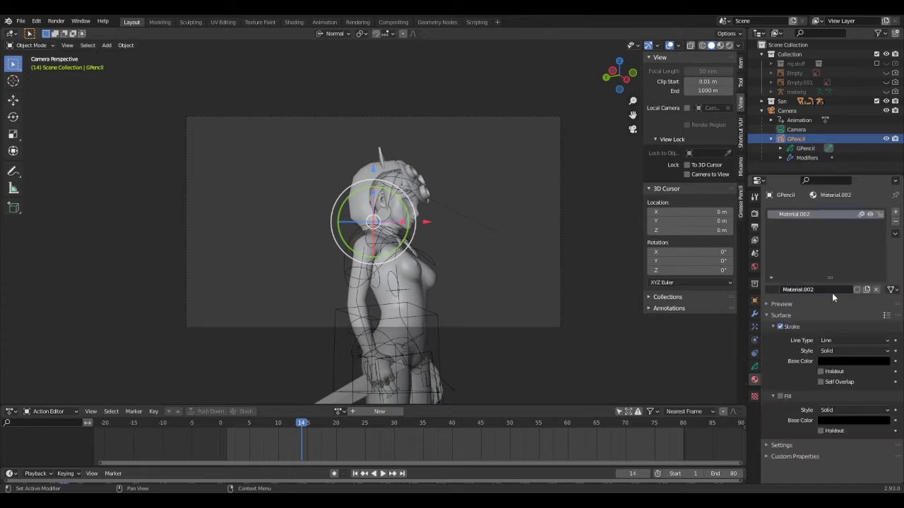
click(770, 290)
click(786, 312)
Set the Line Art modifier's target layer to GP_Layer and its target material to Material.002.
click(754, 314)
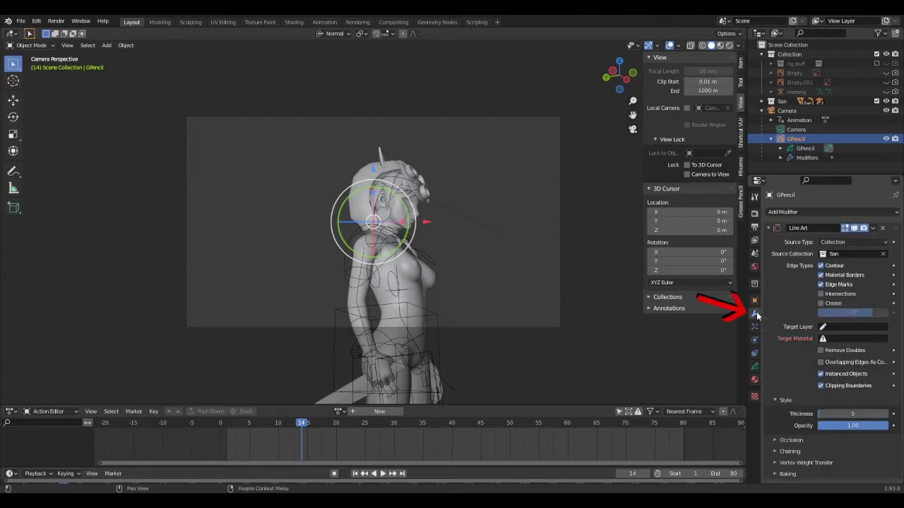
click(844, 323)
click(842, 339)
click(843, 340)
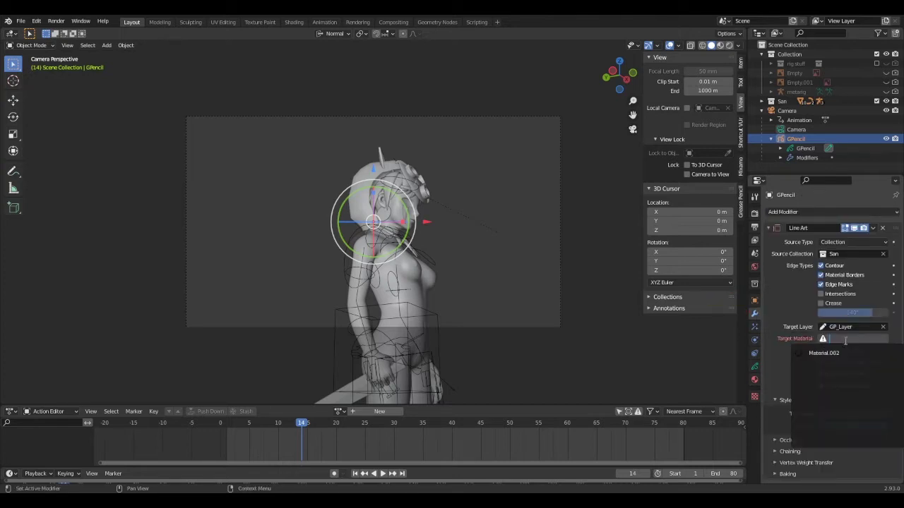
click(838, 354)
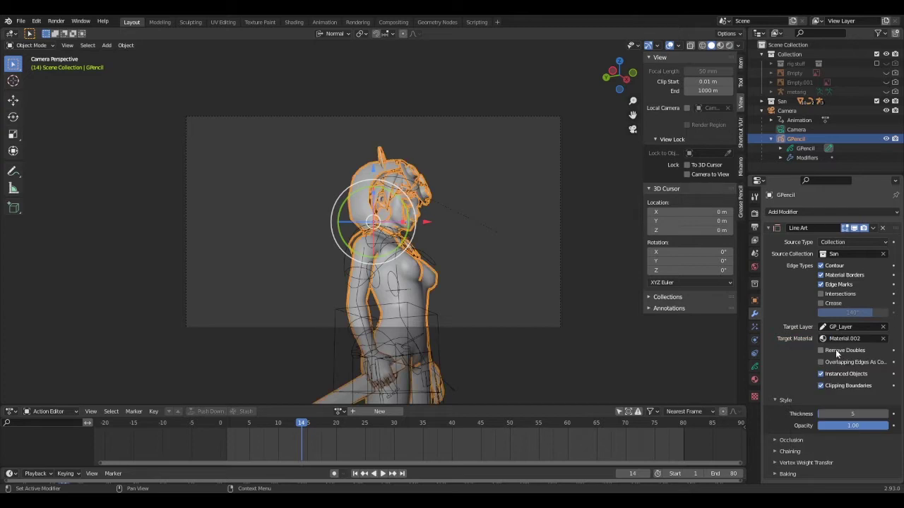
Inspect the outlines around the character's head and enable In Front in the Grease Pencil object's viewport display.
click(504, 265)
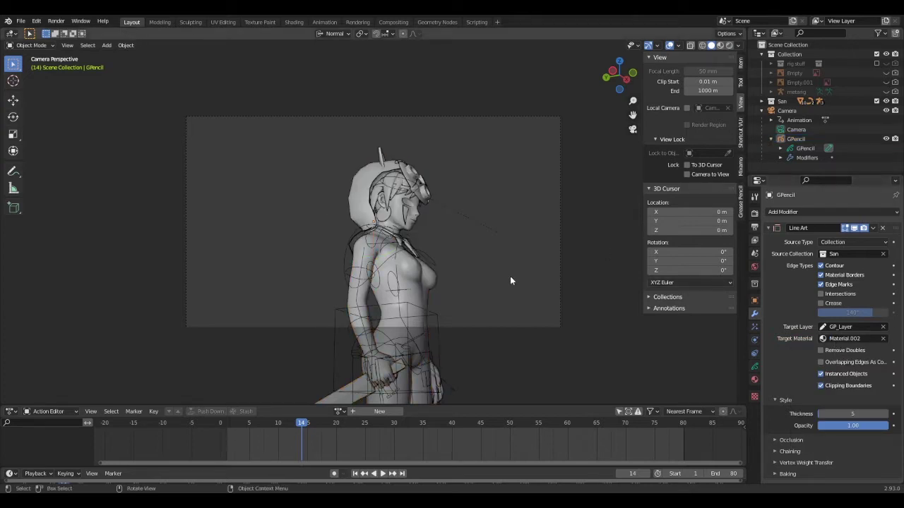
scroll(433, 255, up, 5)
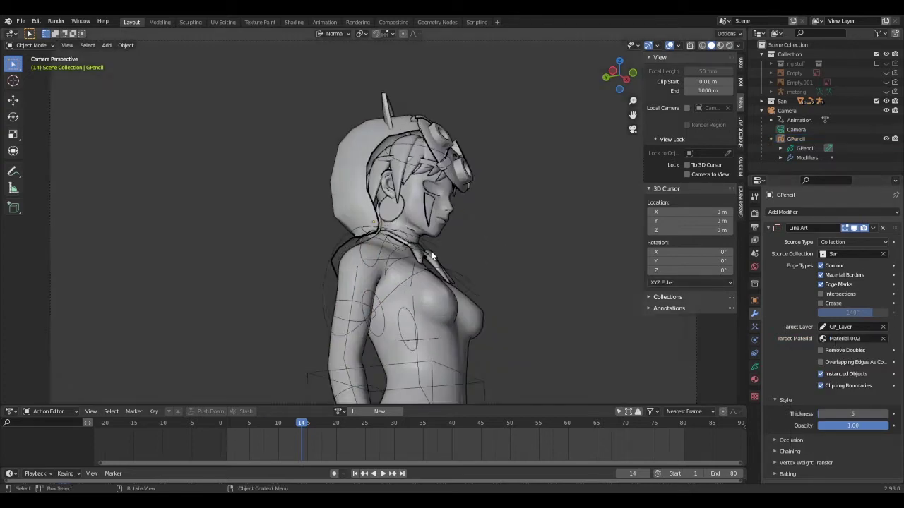
click(388, 240)
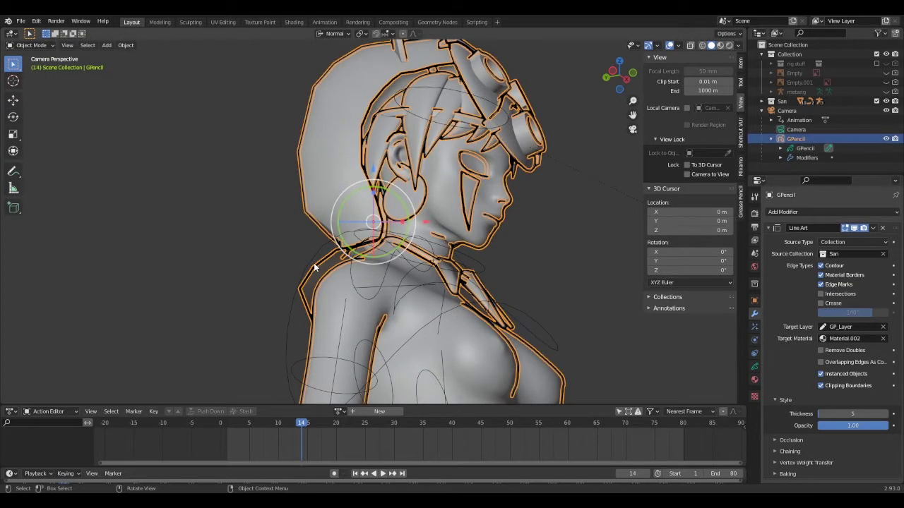
click(754, 300)
scroll(801, 445, down, 2)
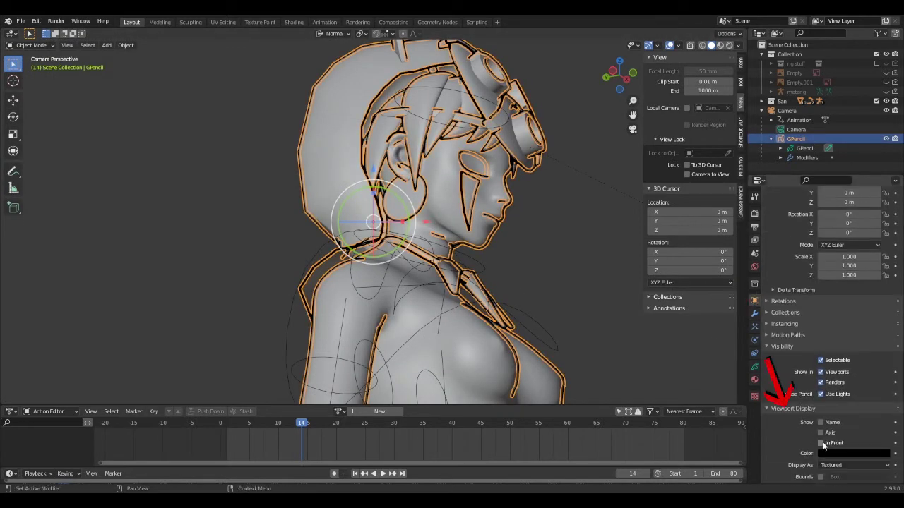
click(822, 443)
click(526, 279)
click(412, 255)
Try a Line Art thickness of 1, and settle on a thickness of 2.
click(754, 315)
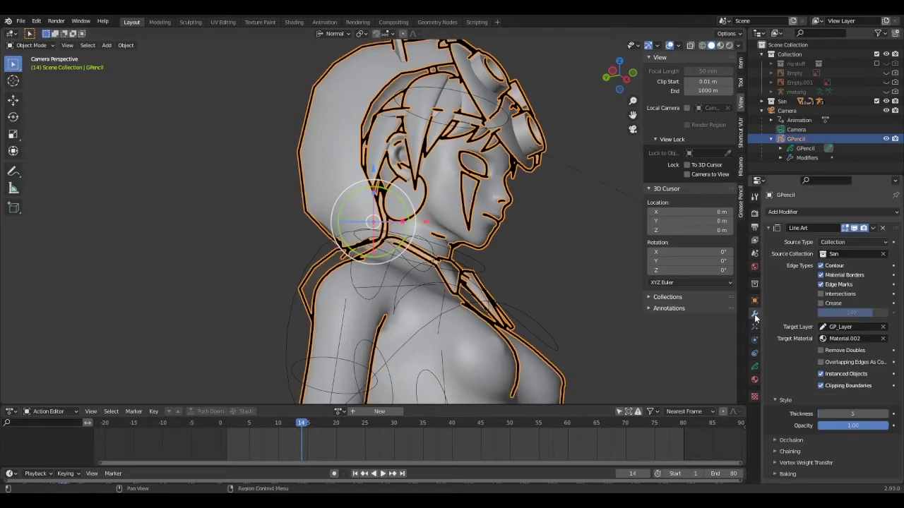
drag(850, 415, 846, 414)
click(533, 264)
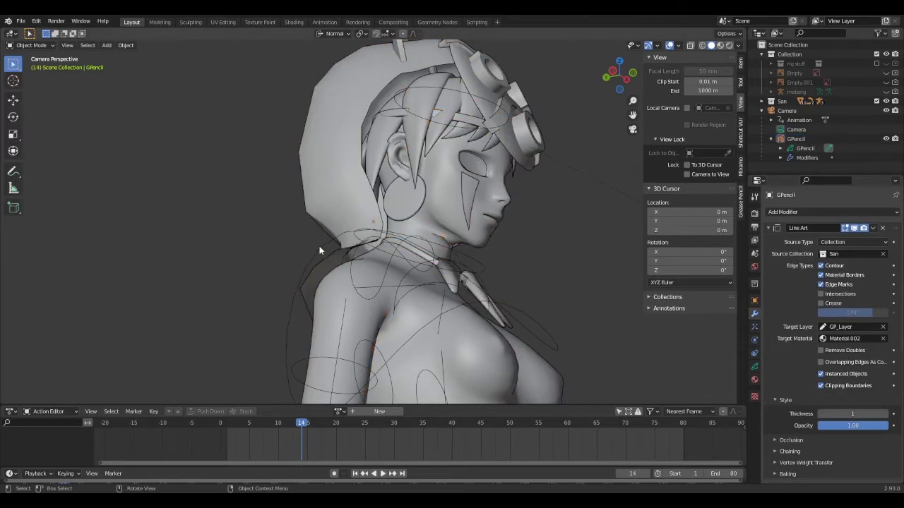
click(319, 250)
click(853, 413)
key(Return)
click(545, 262)
text(2)
key(Return)
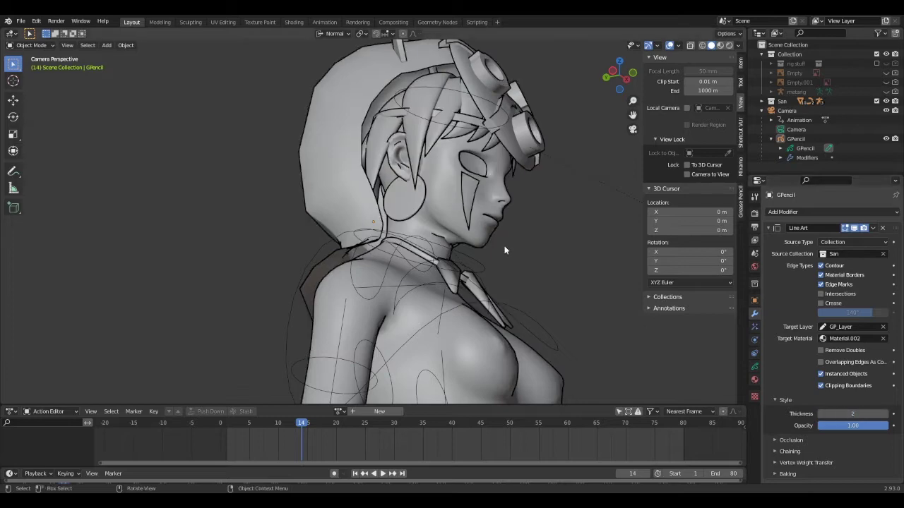
scroll(456, 384, down, 5)
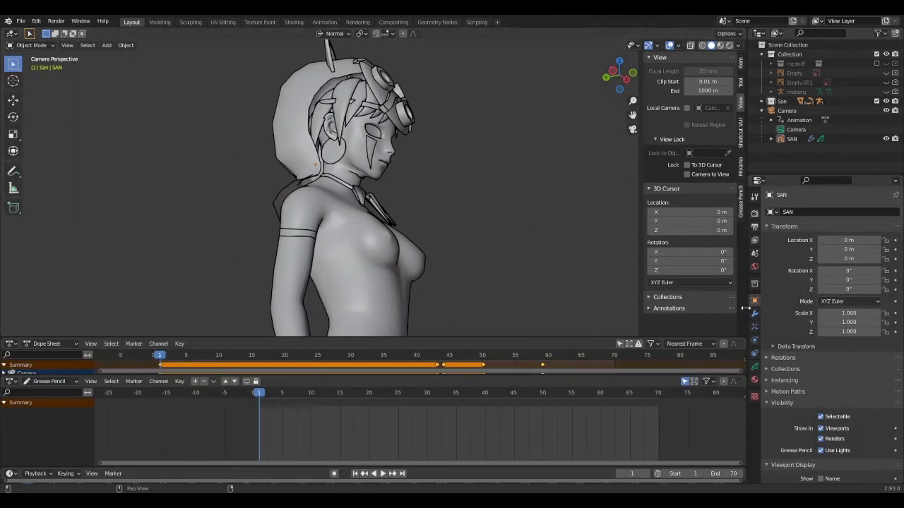
Hide the Line Art modifier in the viewport and open the human_mesh_female-base body mesh in Edit Mode.
click(754, 313)
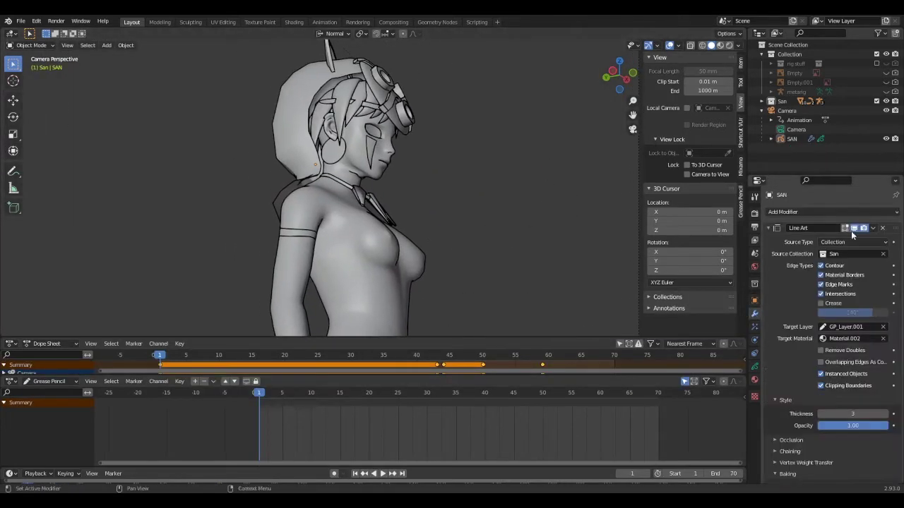
click(854, 228)
scroll(475, 192, up, 3)
click(407, 217)
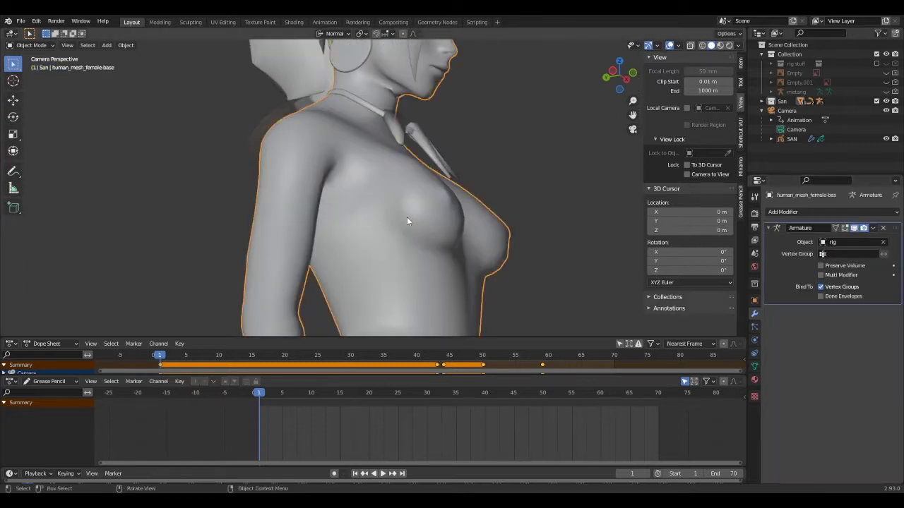
key(ctrl+Tab)
click(517, 234)
scroll(365, 169, up, 2)
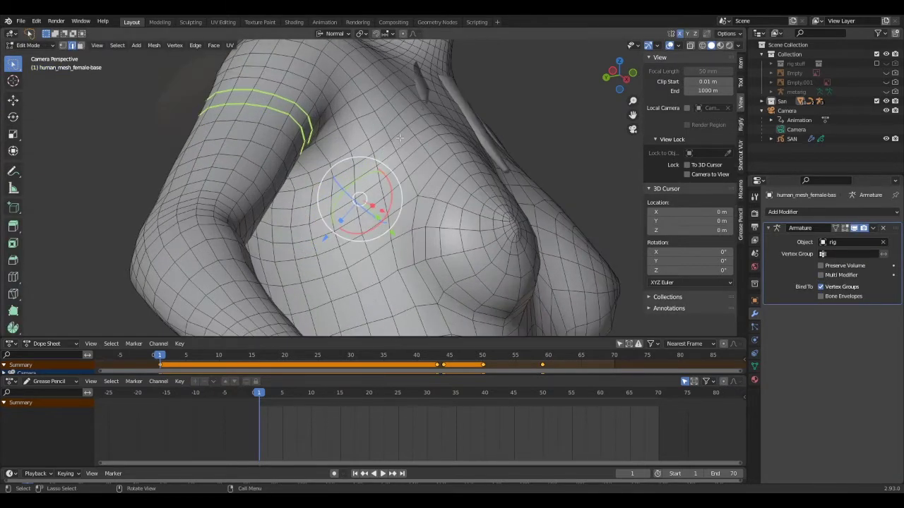
Mark a chain of edges on the chest of the body mesh as Freestyle edges, and toggle Edge Marks in Line Art.
click(387, 132)
shift+click(392, 146)
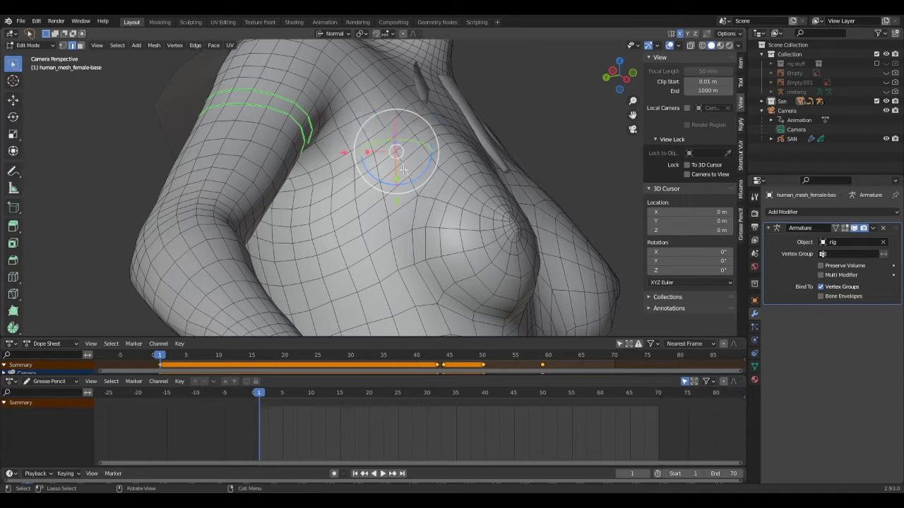
shift+click(402, 164)
scroll(402, 164, up, 2)
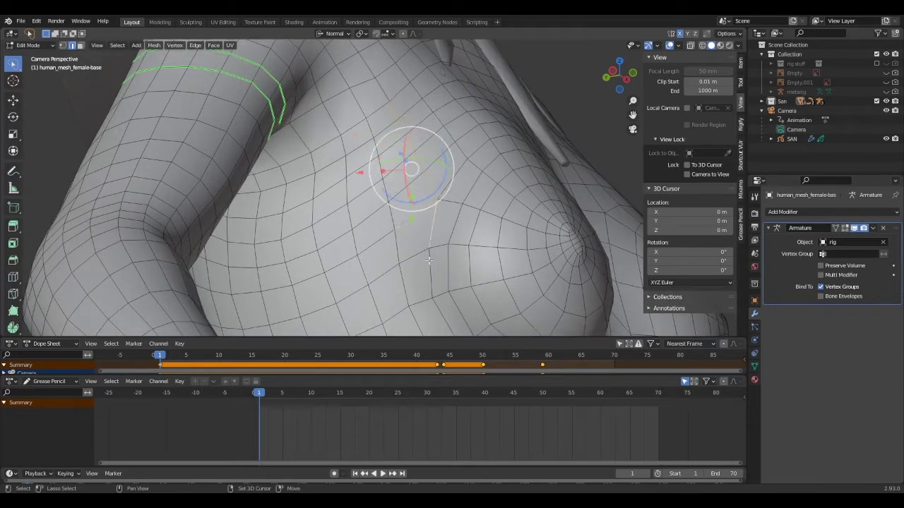
shift+click(430, 271)
shift+click(422, 301)
shift+click(397, 314)
shift+click(375, 301)
shift+click(363, 269)
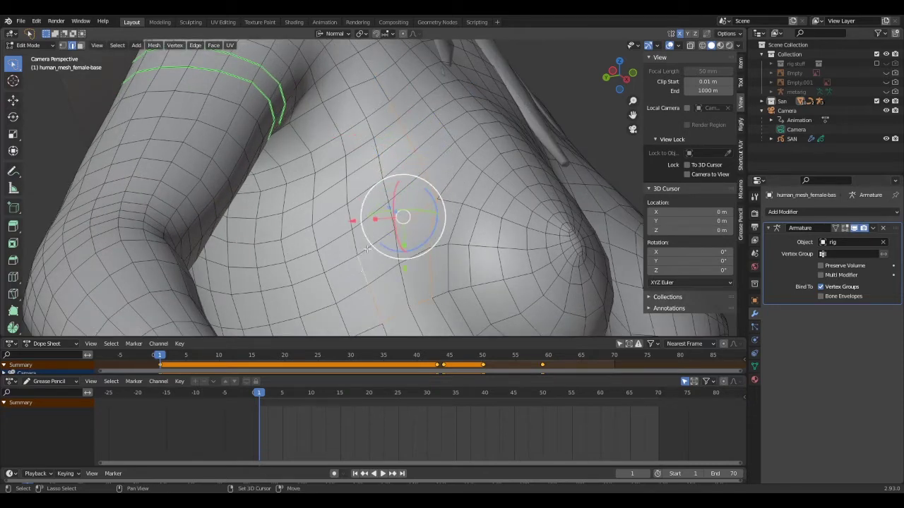
right_click(422, 211)
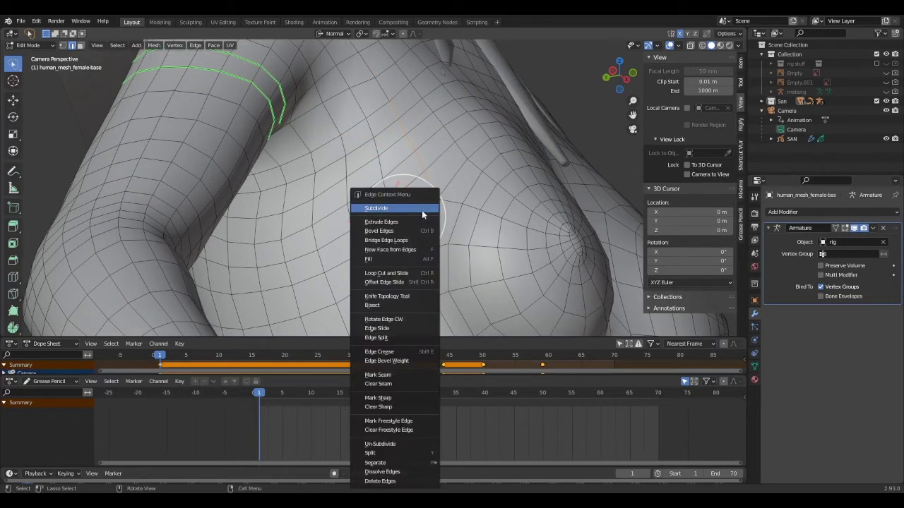
click(399, 422)
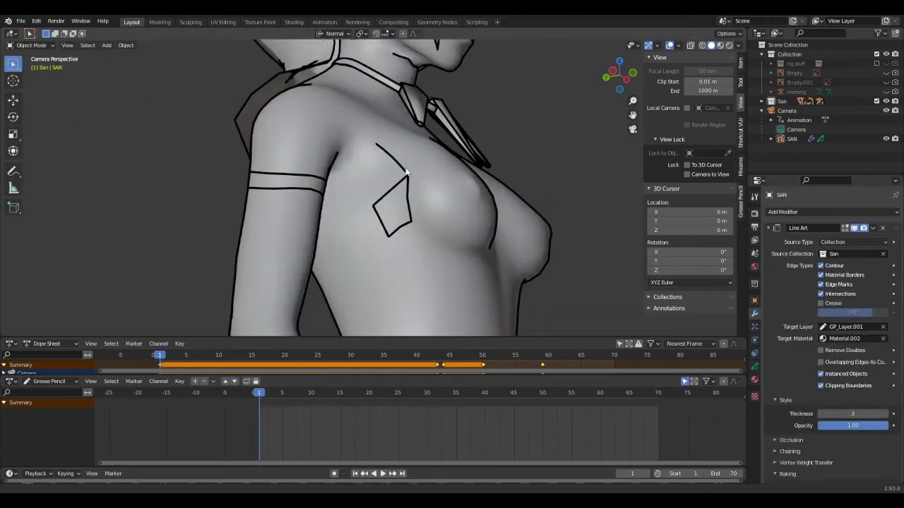
shift+middle_drag(406, 172, 409, 166)
click(821, 285)
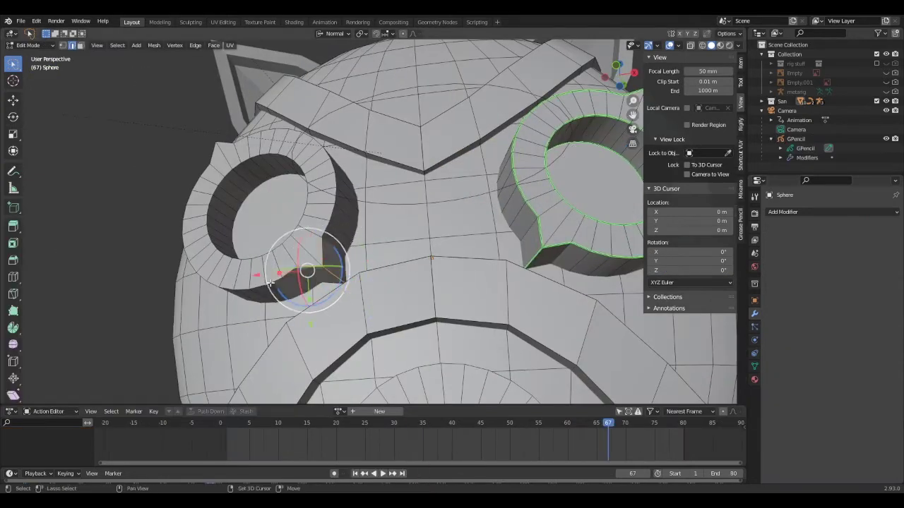
On the Sphere mask mesh, select the edge loops around the unmarked eye ring and mark them as Freestyle edges.
ctrl+click(270, 283)
scroll(270, 283, up, 3)
alt+click(222, 258)
alt+shift+click(311, 266)
shift+click(319, 320)
shift+middle_drag(220, 210, 381, 255)
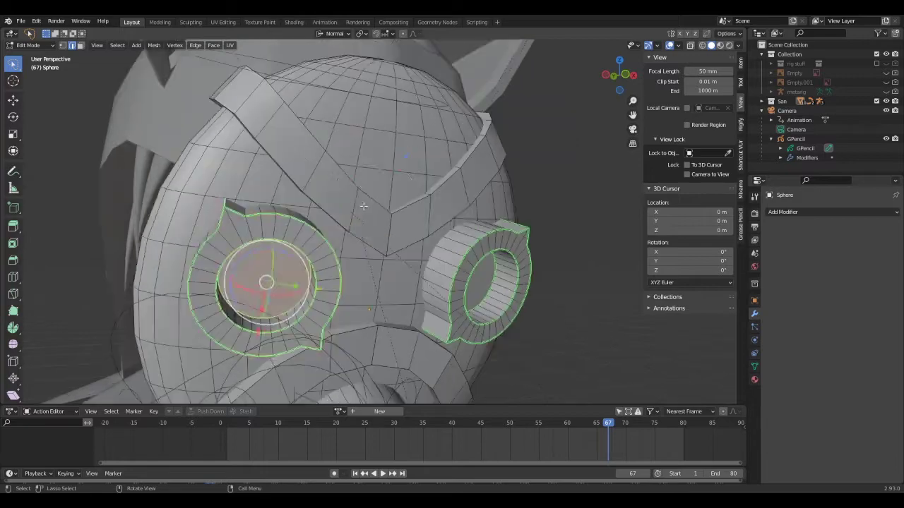
Select the edges along the mask's forehead band and mark them as Freestyle edges.
shift+right_click(374, 161)
middle_drag(374, 161, 523, 183)
shift+click(283, 189)
middle_drag(282, 189, 92, 212)
shift+click(545, 283)
middle_drag(545, 282, 339, 237)
right_click(338, 237)
click(338, 231)
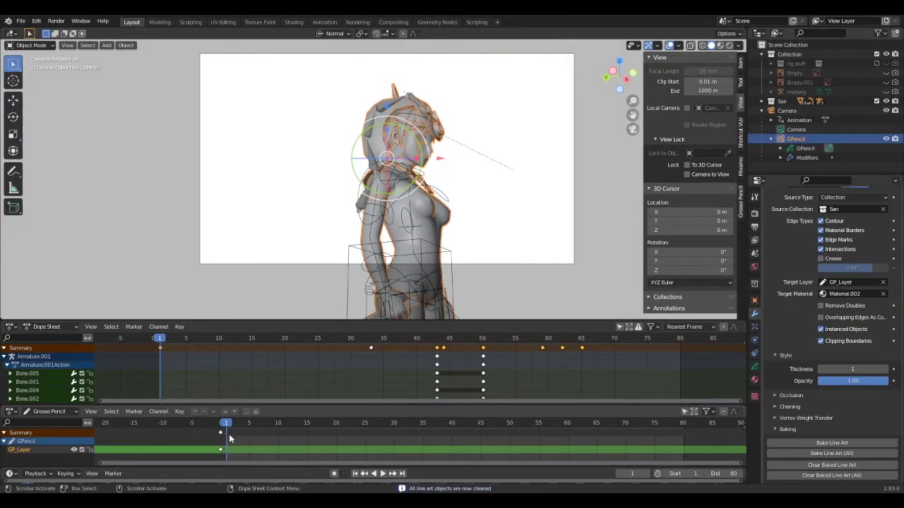
Select the GP_Layer keyframe at frame 0, go to that frame and toggle the San collection in the view layer.
click(220, 452)
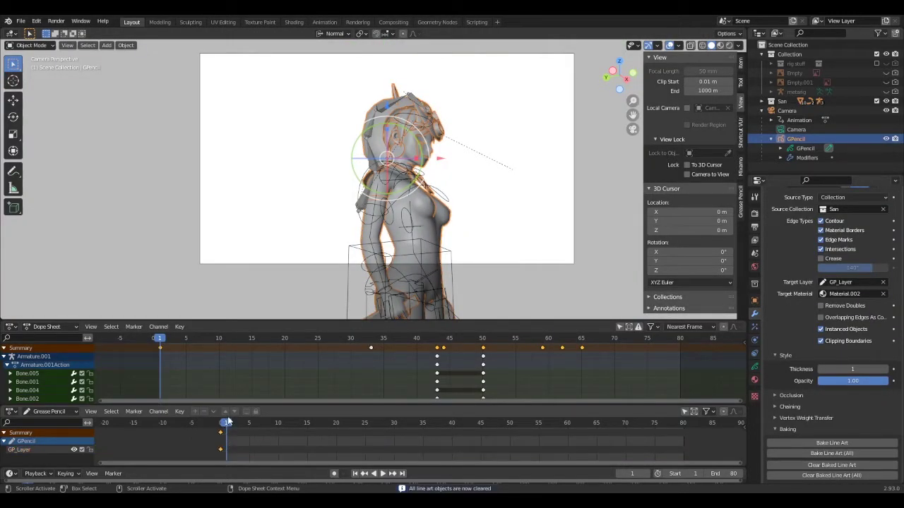
key(Left)
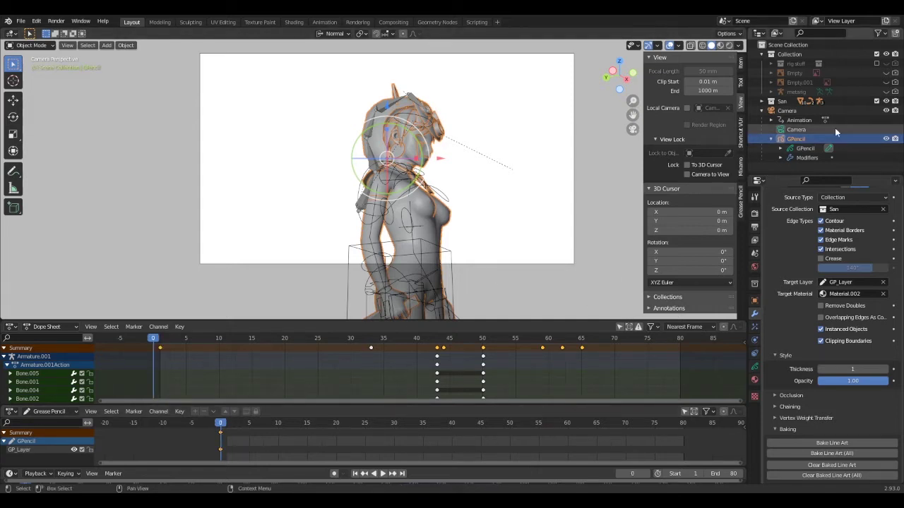
click(876, 103)
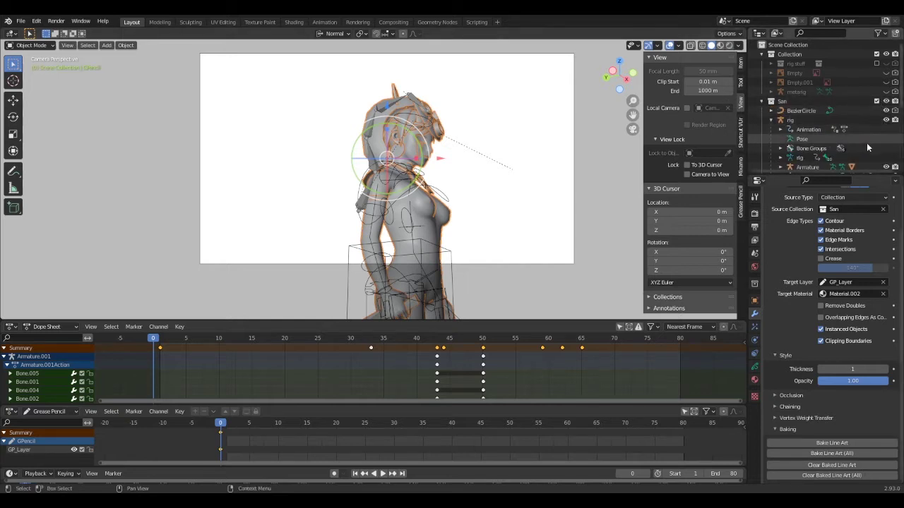
Toggle the viewport visibility of Armature and Armature.001 inside the San collection.
click(885, 168)
click(770, 102)
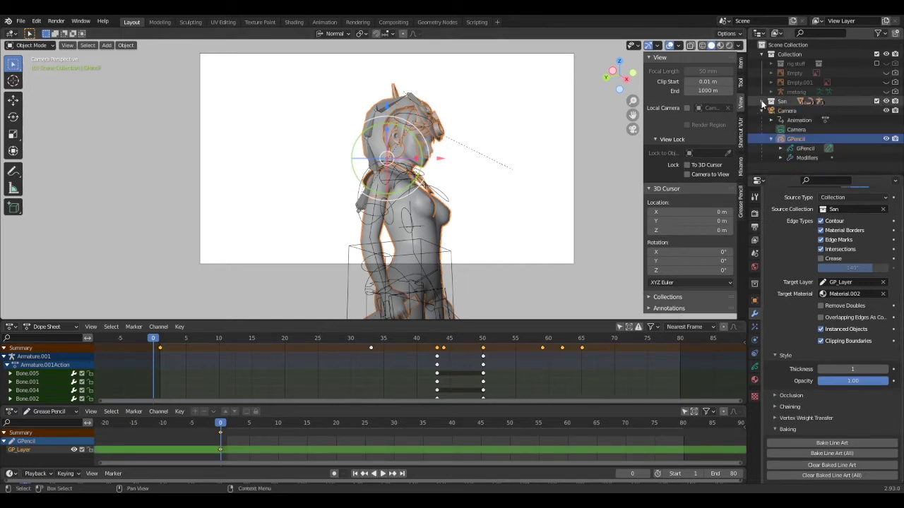
click(770, 111)
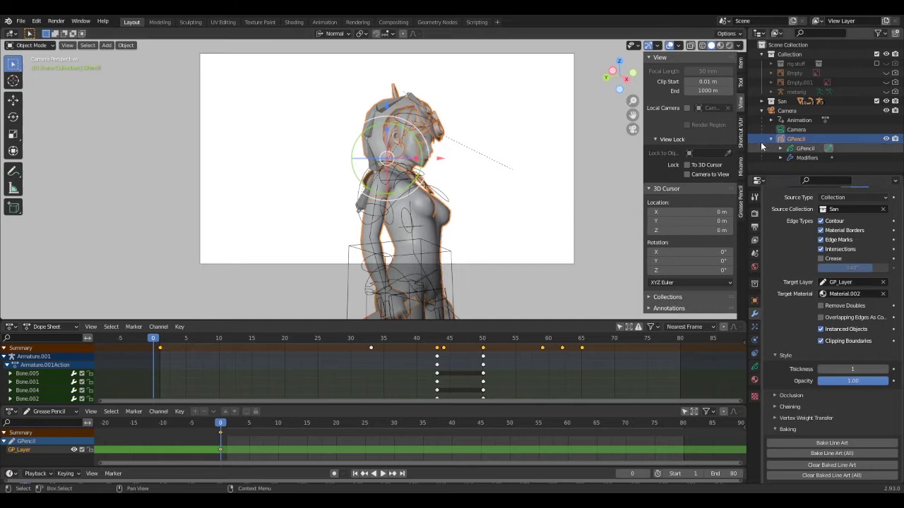
click(770, 102)
scroll(873, 170, down, 2)
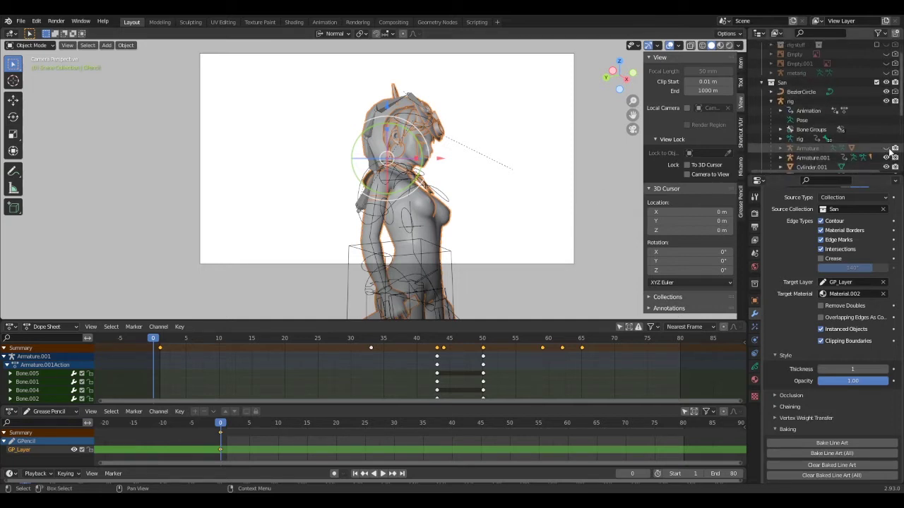
click(887, 149)
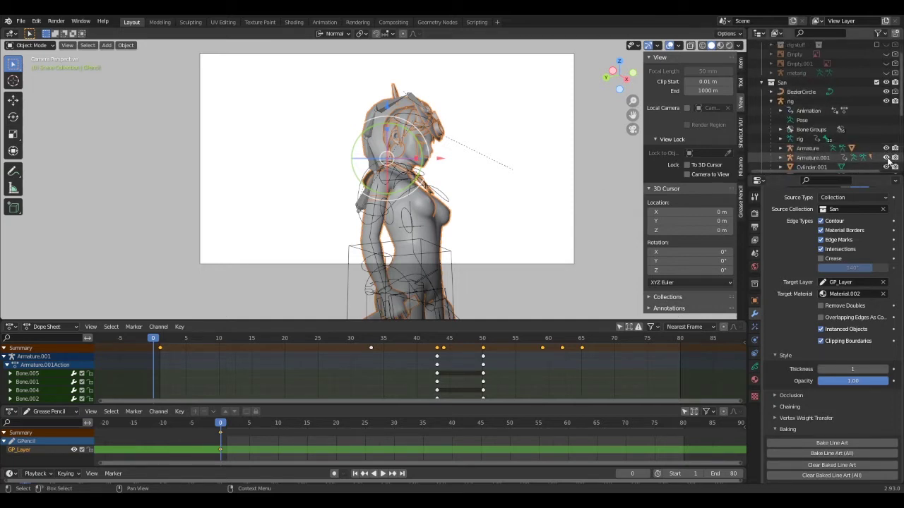
click(887, 158)
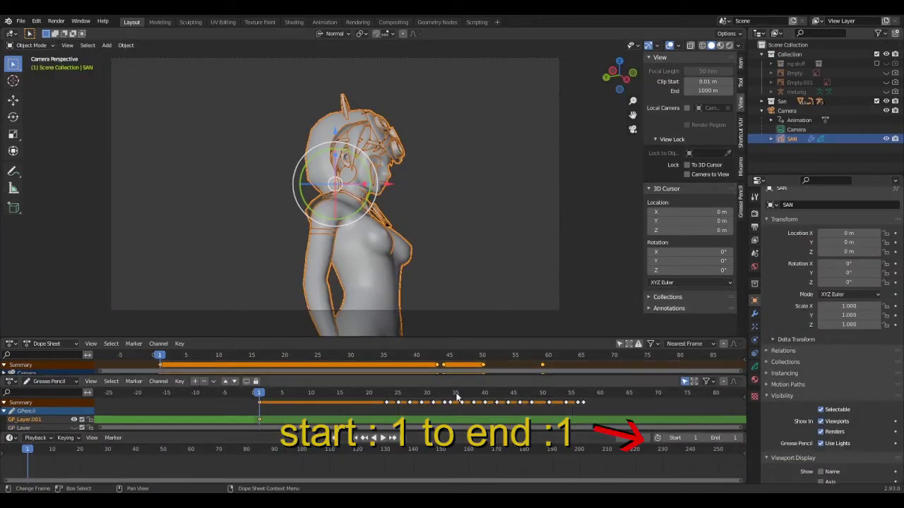
Bake the SAN object's Line Art modifier over the frame range 1 to 1.
click(754, 313)
scroll(852, 379, down, 3)
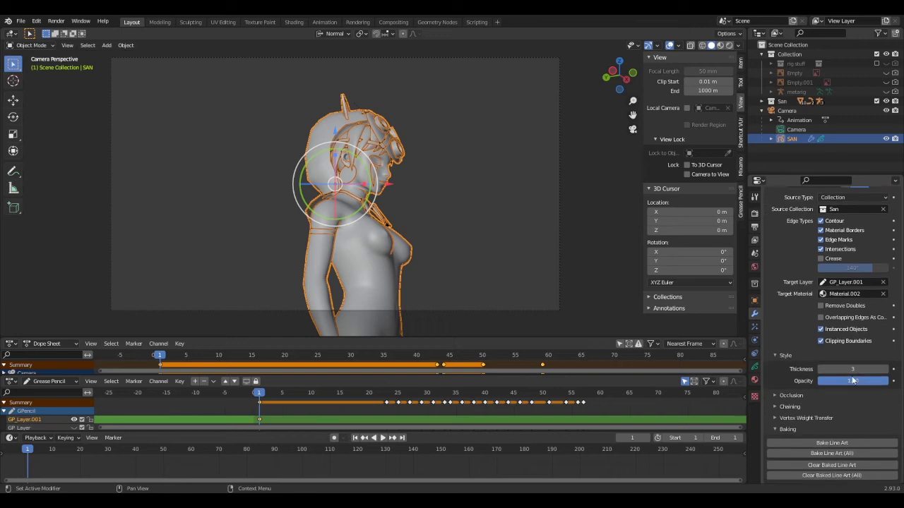
click(844, 442)
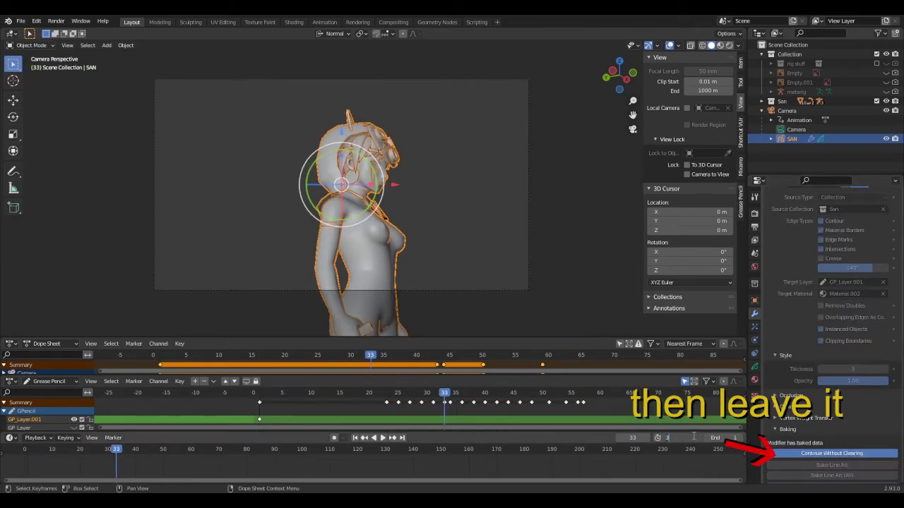
Set the frame range to 33–65 and bake the Line Art again without clearing the existing bake.
key(Tab)
text(65)
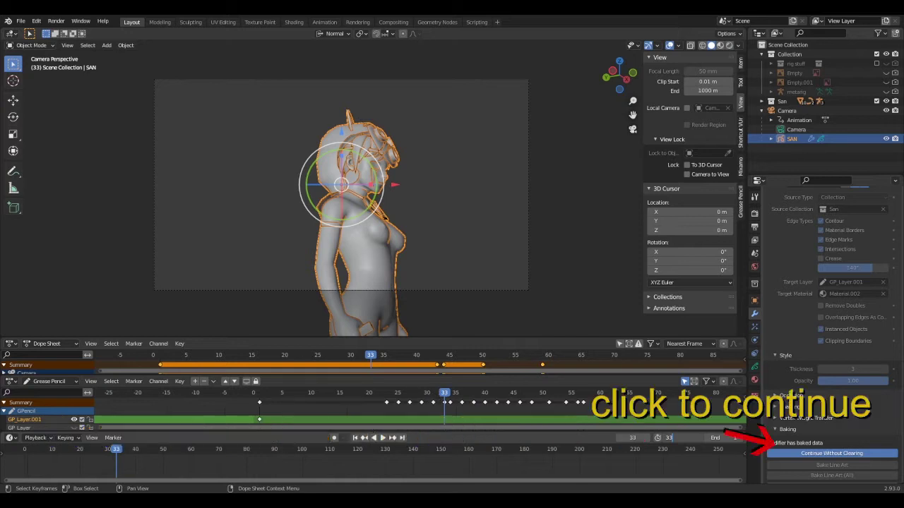
key(Return)
click(629, 393)
click(849, 455)
click(846, 443)
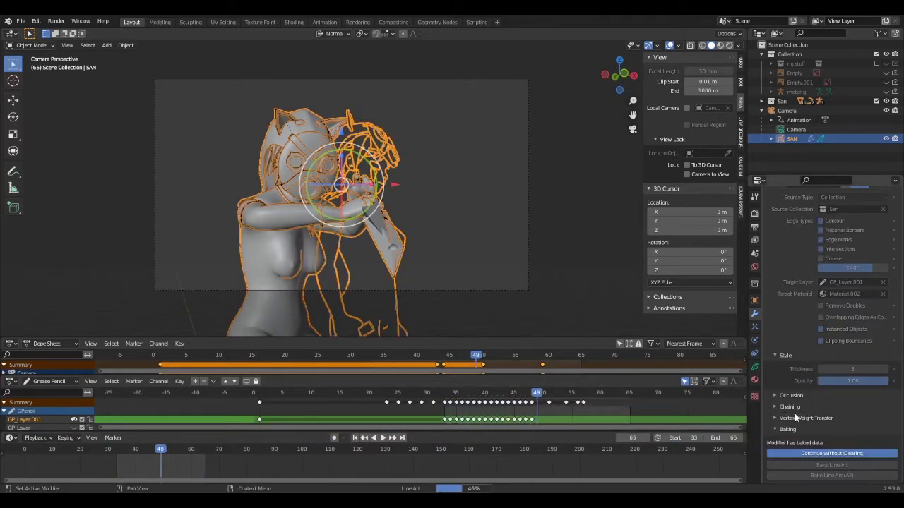
Turn off the Line Art modifier's viewport display and hide the San collection in the viewport.
click(791, 452)
click(854, 222)
click(885, 101)
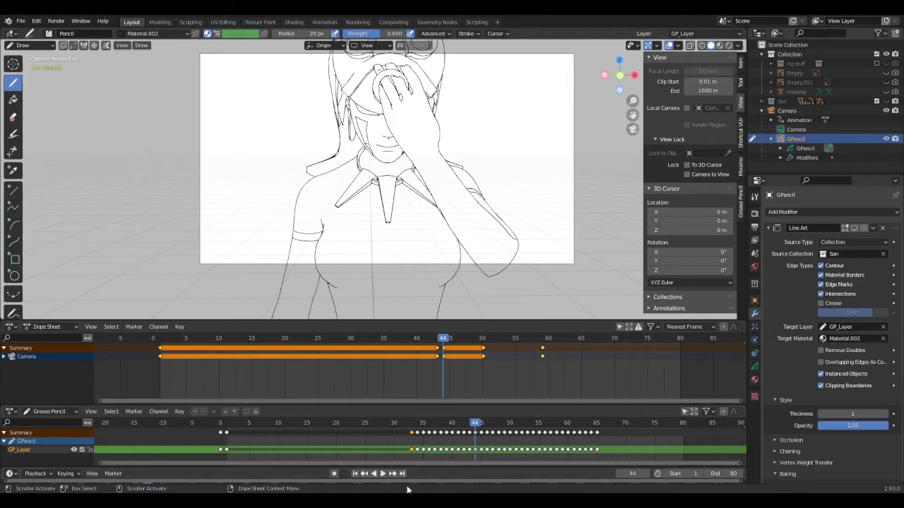
Delete every other GP_Layer keyframe between frames 33 and 62 and play the animation back.
click(355, 474)
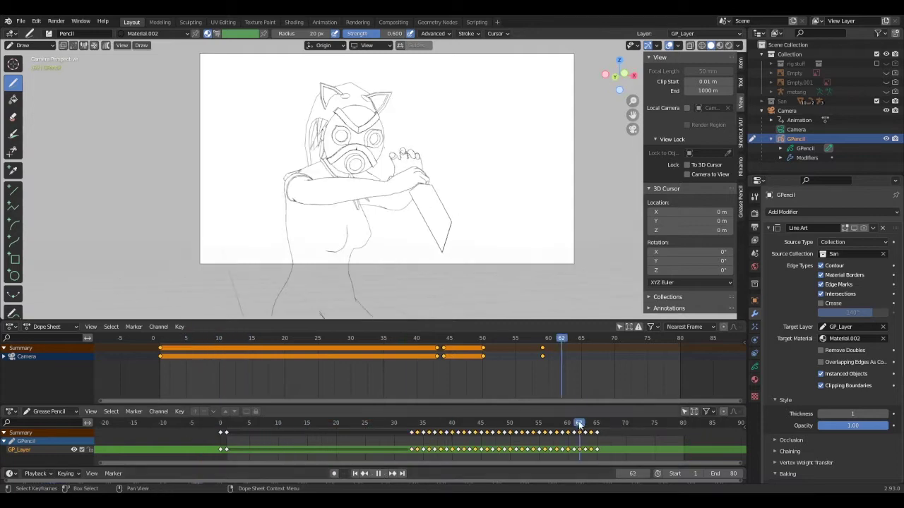
key(x)
click(559, 437)
click(378, 474)
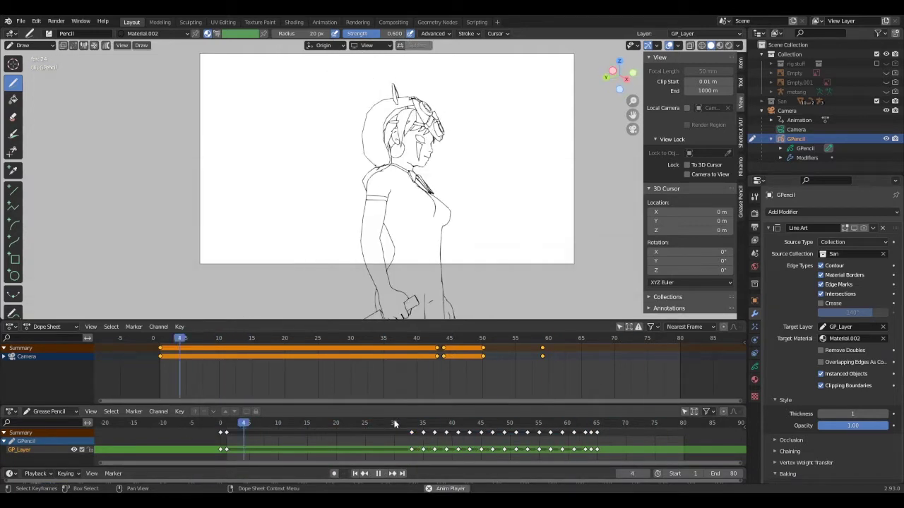
key(space)
Move the GP_Layer keyframes after frame 43 one frame earlier, so that they start at frame 44.
drag(418, 425, 475, 427)
ctrl+click(478, 433)
key(g)
click(475, 432)
Try to scale the GP_Layer keyframes at frames 35 to 43 in time about frame 33.
click(470, 433)
shift+click(458, 433)
shift+click(446, 433)
shift+click(434, 433)
shift+click(424, 433)
click(412, 423)
key(s)
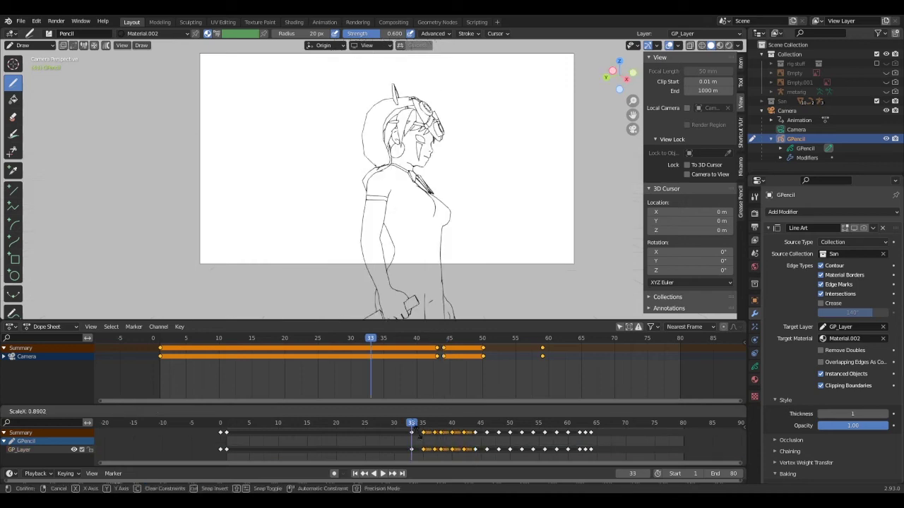
click(462, 448)
Space the GP_Layer keyframes three frames apart from frame 44 to 59, shifting all the following ones with them.
key(space)
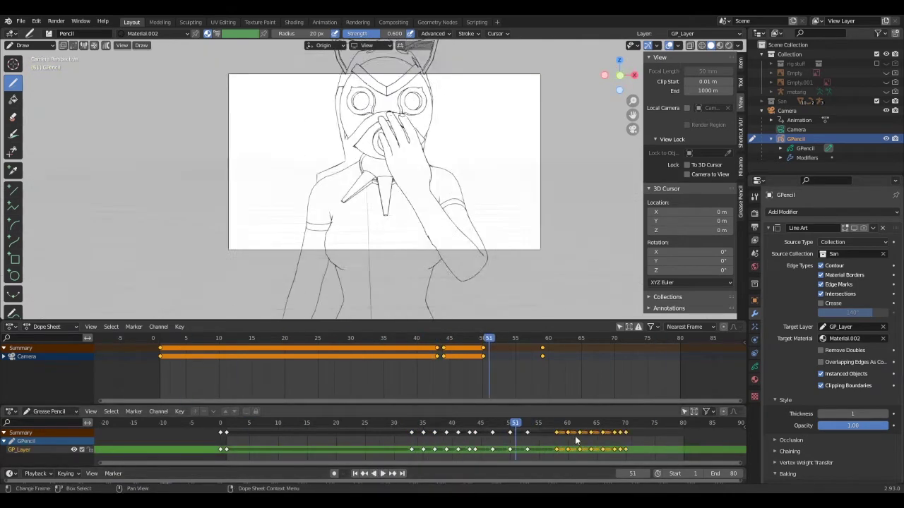
key(space)
middle_drag(480, 451, 512, 452)
key(g)
key(space)
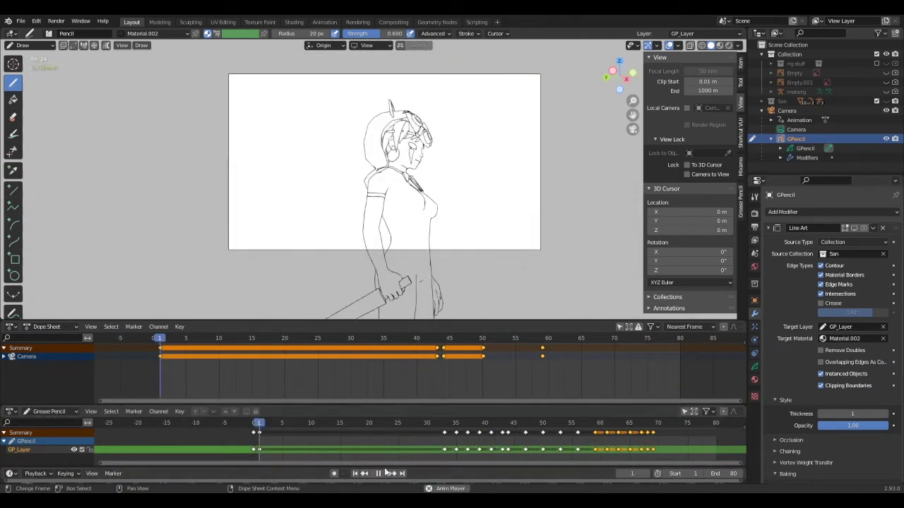
Move the GP_Layer keyframes after frame 47 earlier so that they sit two frames apart, and preview the timing.
click(379, 474)
click(560, 450)
drag(661, 458, 588, 430)
key(g)
click(565, 441)
click(383, 474)
click(380, 474)
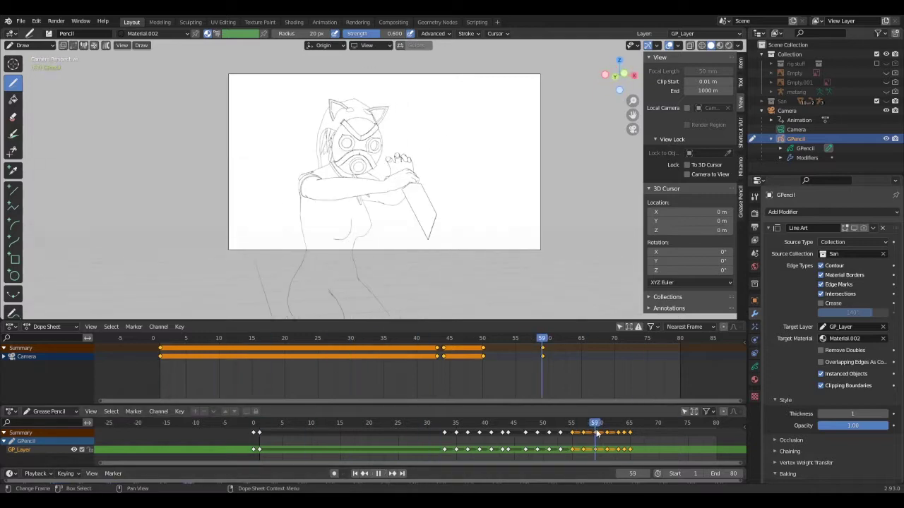
Move all GP_Layer keyframes after frame 44 one frame earlier and play the animation back.
key(space)
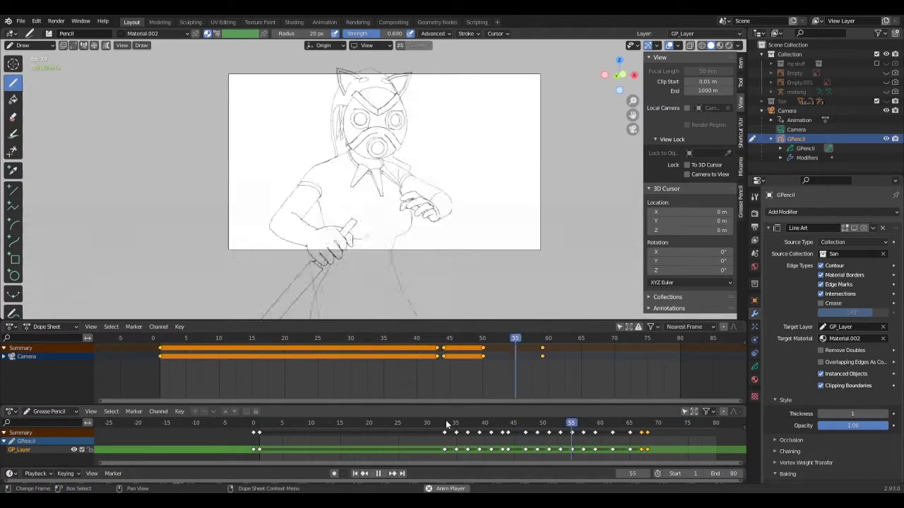
drag(677, 460, 517, 419)
key(g)
click(511, 420)
key(space)
Move all GP_Layer keyframes from frame 33 onward ten frames earlier, so that they start at frame 23.
drag(663, 459, 432, 426)
key(g)
click(374, 426)
Set the scene's end frame to 70 and return to the first frame.
click(659, 423)
double_click(723, 473)
text(70)
click(355, 473)
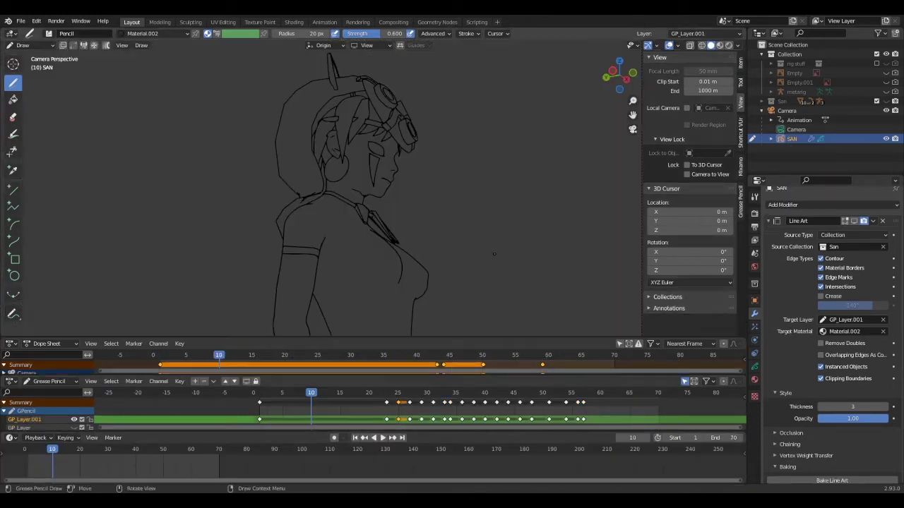
In Edit Mode, select all strokes of the SAN Grease Pencil at frame 1 and reproject them with the View projection.
scroll(494, 255, down, 3)
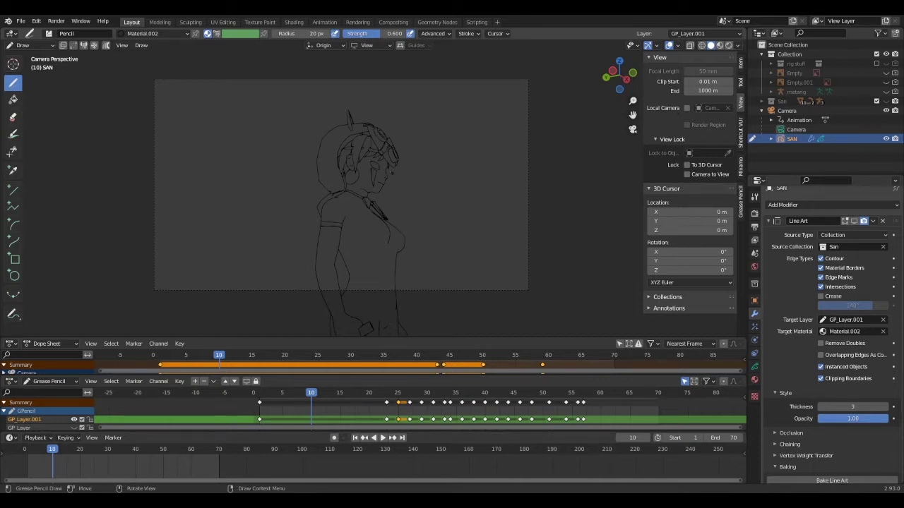
middle_drag(407, 165, 360, 218)
key(KP_0)
key(shift+Left)
key(ctrl+Tab)
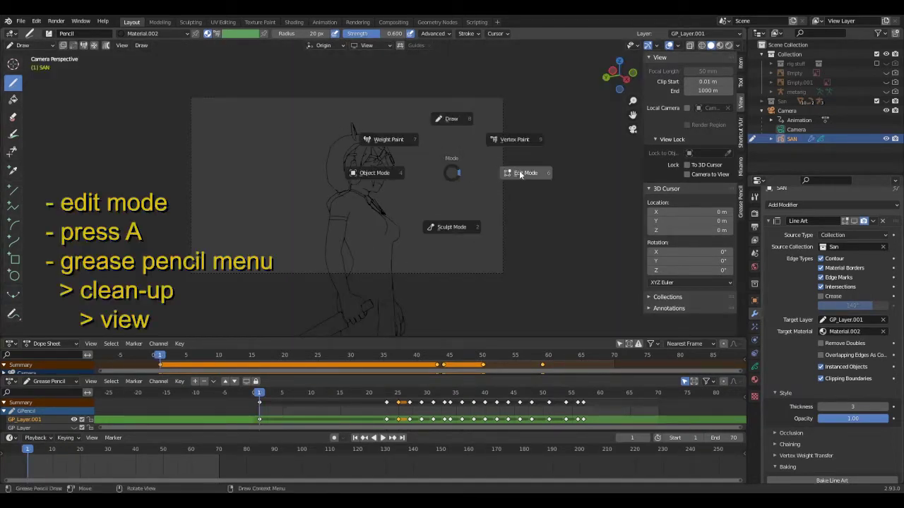
click(519, 173)
key(a)
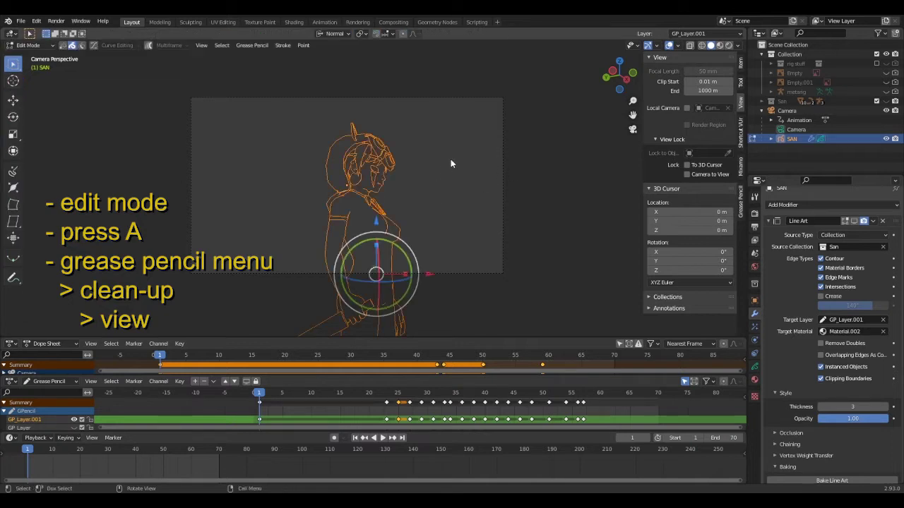
click(252, 45)
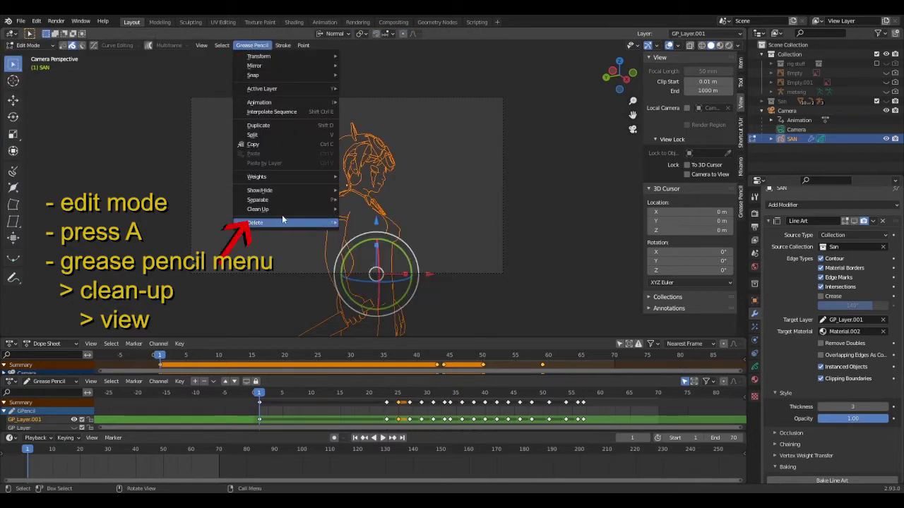
mouse_move(283, 212)
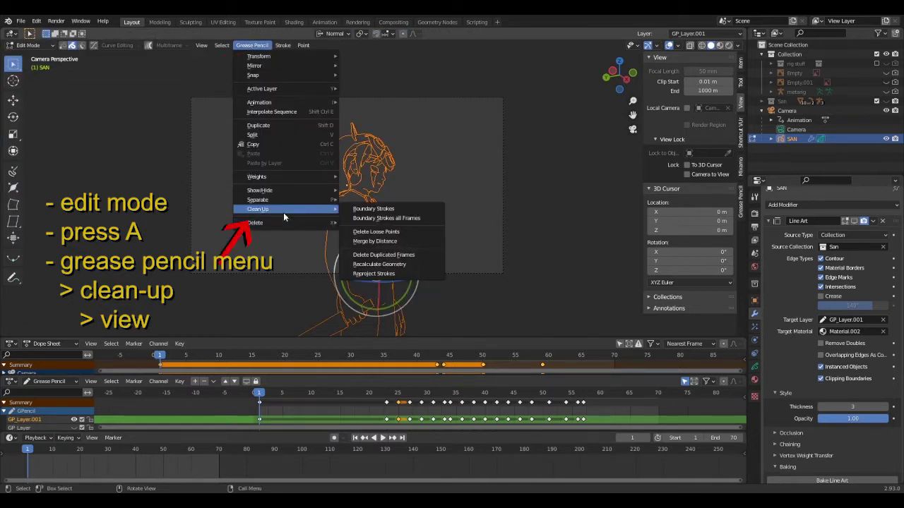
click(379, 273)
click(359, 307)
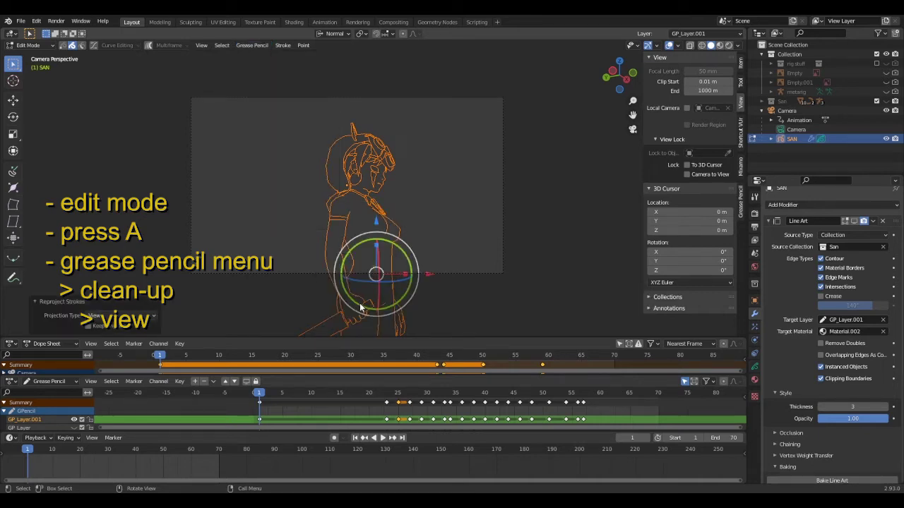
click(443, 187)
mouse_move(450, 180)
middle_down()
mouse_move(411, 198)
mouse_move(449, 177)
mouse_move(375, 164)
mouse_move(337, 170)
middle_up()
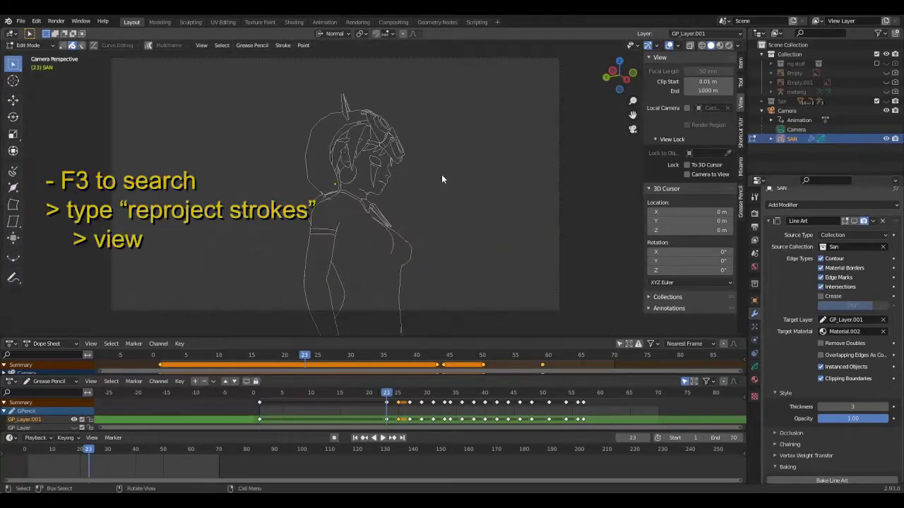
Reproject the SAN strokes at frame 23 with the View projection, using the operator search.
key(F3)
text(rep)
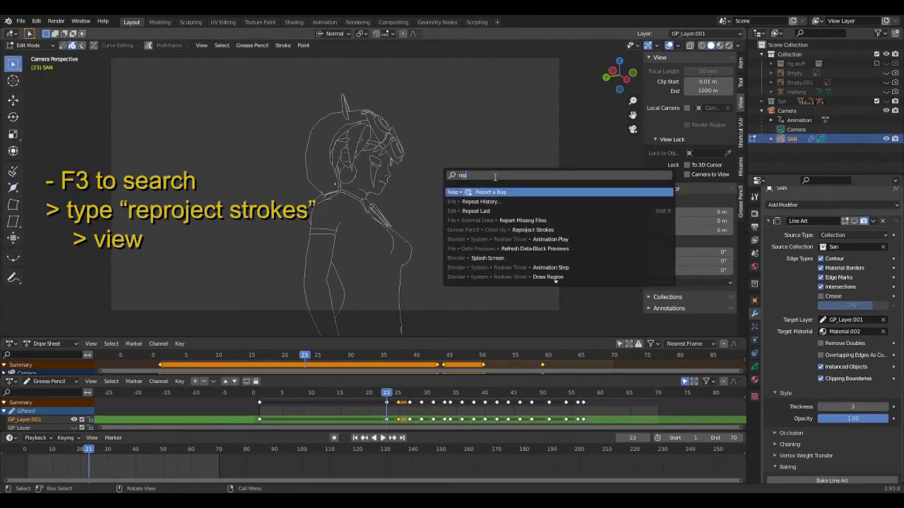
text(r)
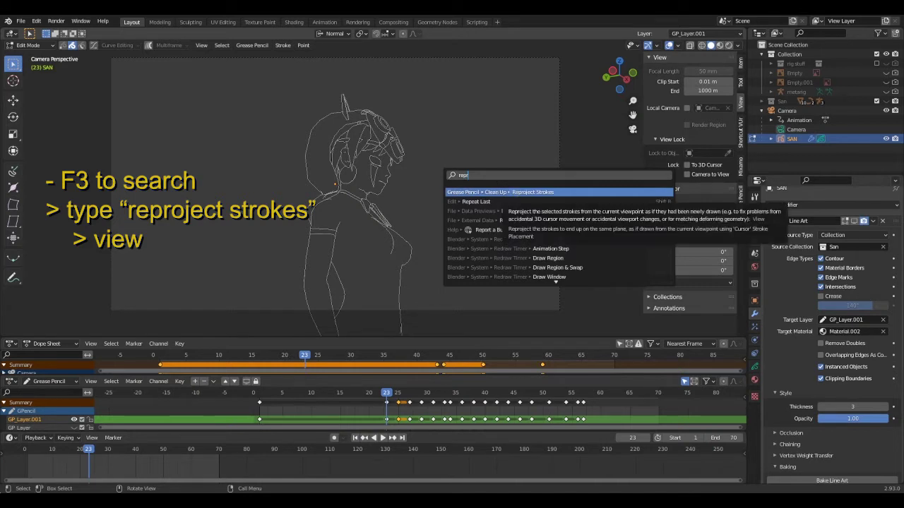
click(515, 192)
click(515, 191)
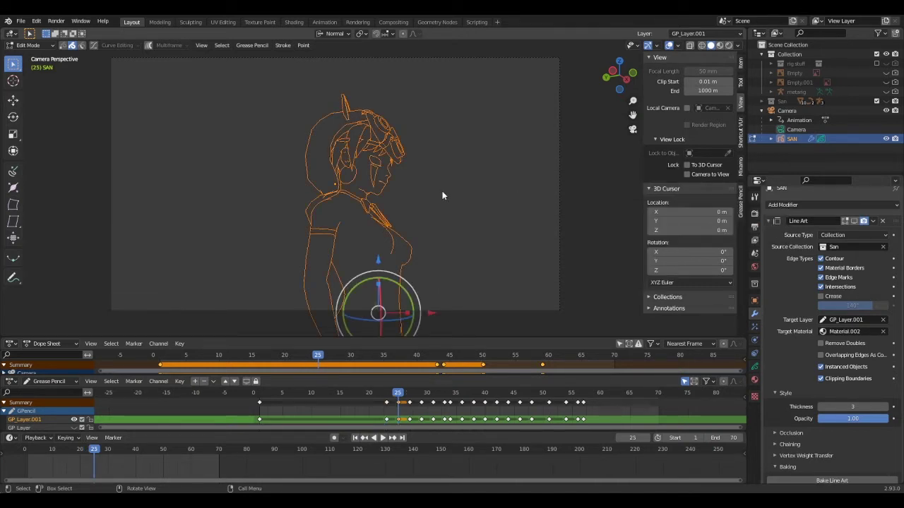
Reproject the selected SAN strokes at frame 25 with the View projection.
key(F3)
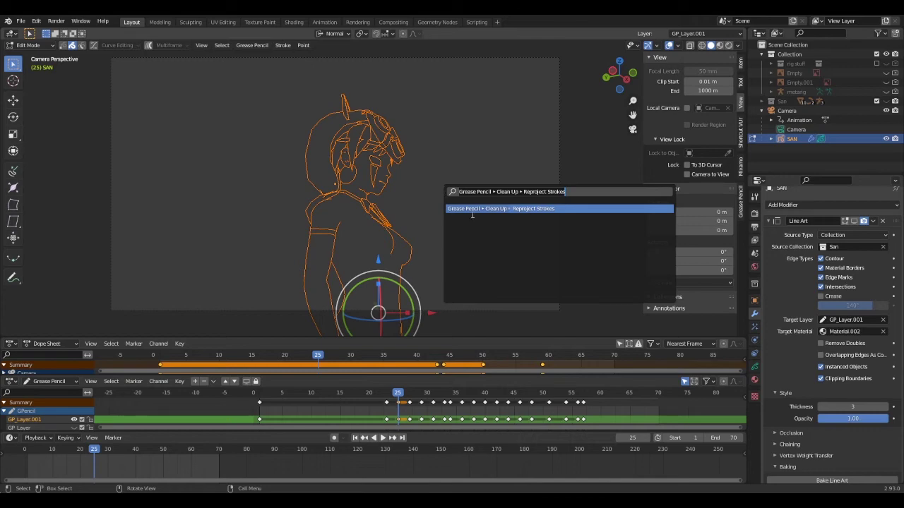
key(Return)
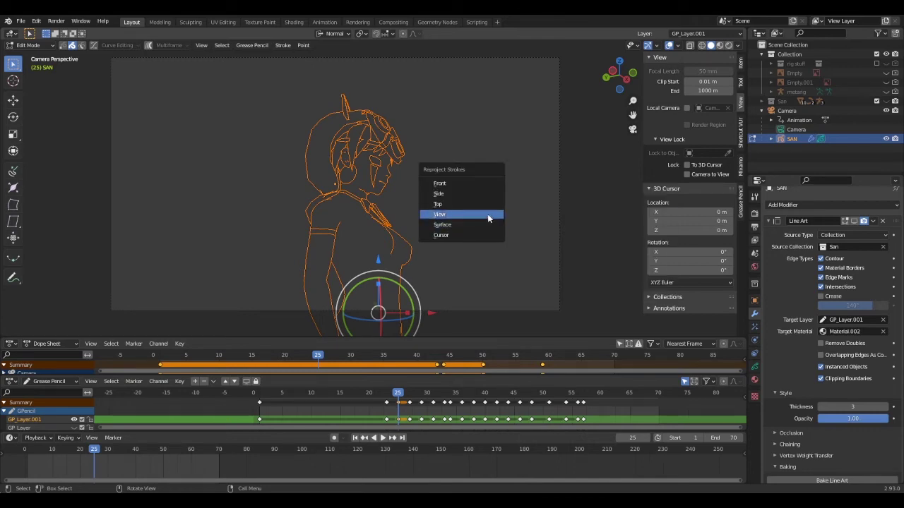
click(487, 219)
mouse_move(487, 219)
middle_down()
mouse_move(456, 247)
mouse_move(536, 171)
mouse_move(469, 195)
mouse_move(418, 180)
middle_up()
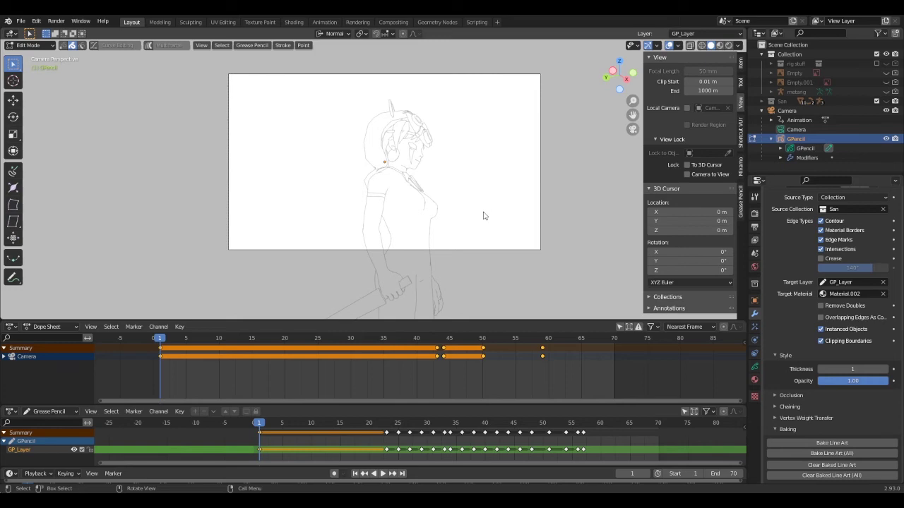
Select all GPencil strokes at frame 23, reproject them with the View projection and go on to the next keyframe.
key(a)
key(F3)
text(retr)
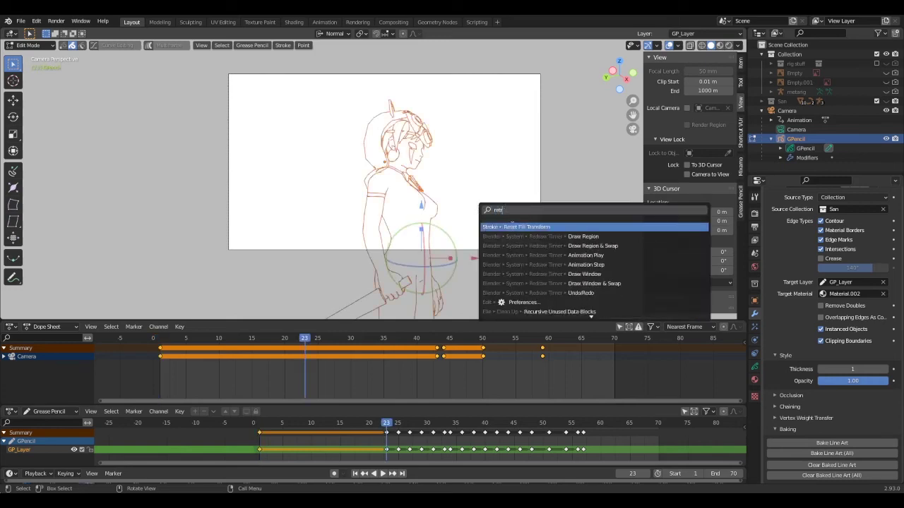
text(oj)
key(BackSpace)
key(BackSpace)
key(BackSpace)
key(BackSpace)
text(pr)
key(Return)
click(544, 226)
key(Up)
key(F3)
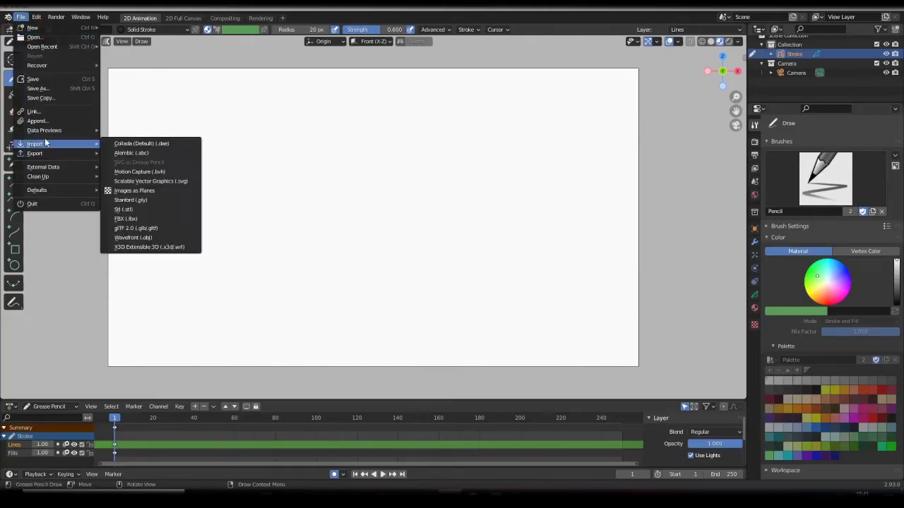
Append the GPencil data-block from the GPencil folder of San Tutorial.blend, stored in the SAN project's Tuto folder.
click(51, 121)
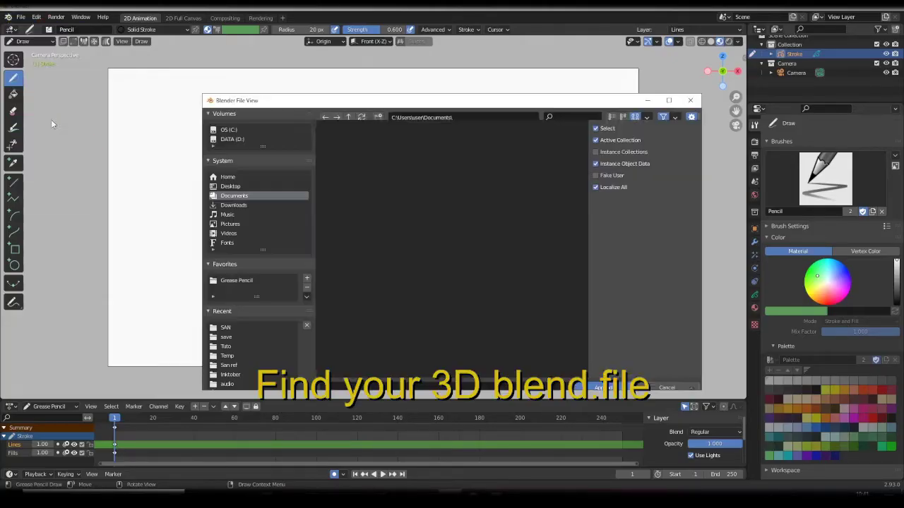
click(230, 328)
double_click(343, 172)
double_click(355, 235)
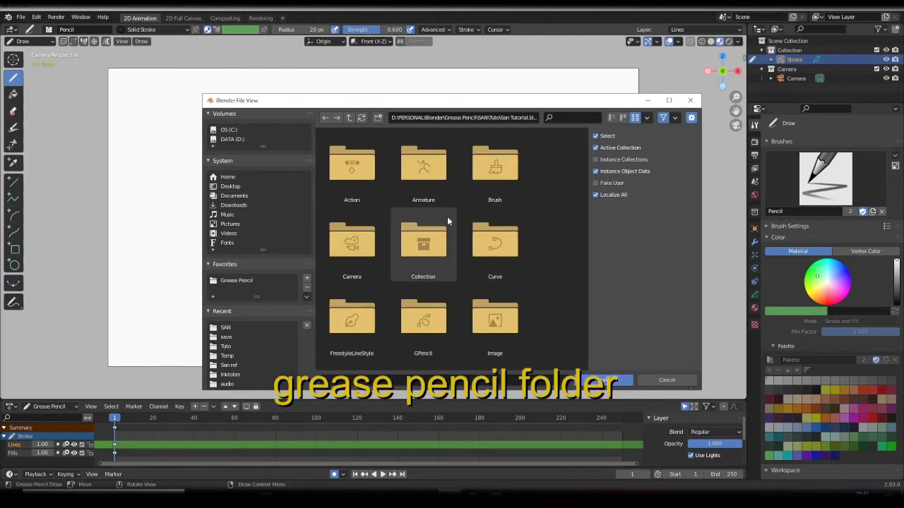
scroll(422, 314, down, 1)
click(424, 303)
double_click(423, 304)
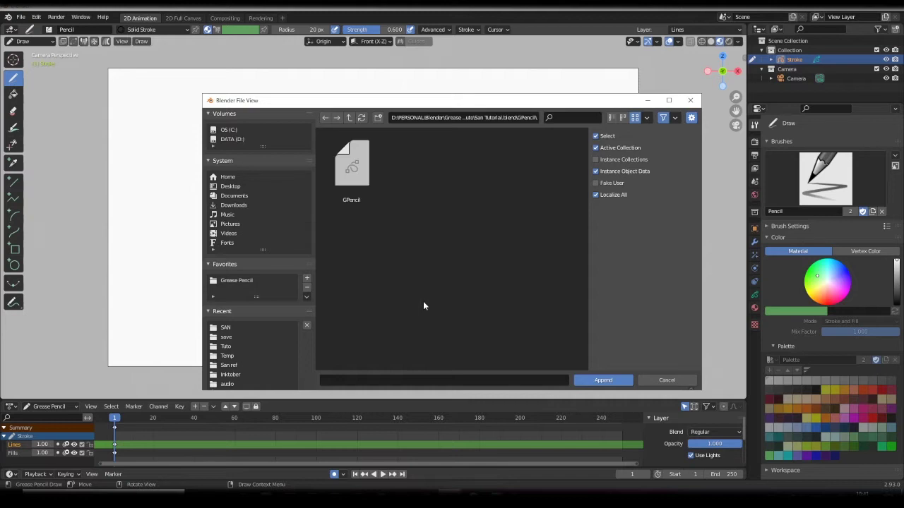
click(356, 169)
click(602, 381)
Hide the Stroke object in the viewport and scale the appended GPencil drawing up to about 1.93.
scroll(603, 380, down, 2)
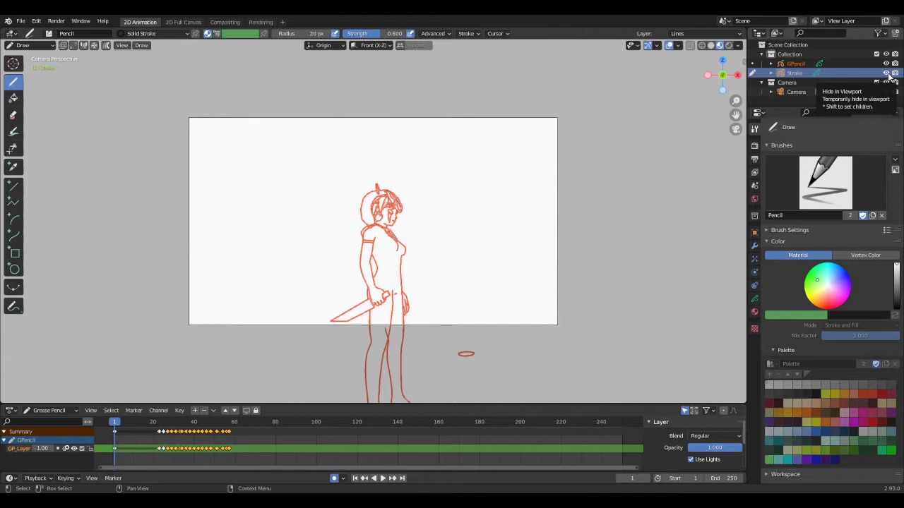
click(886, 73)
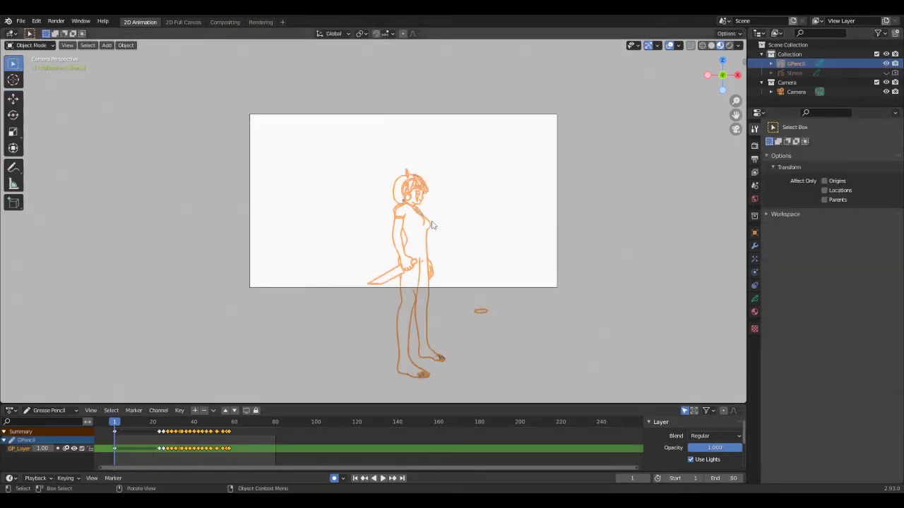
key(s)
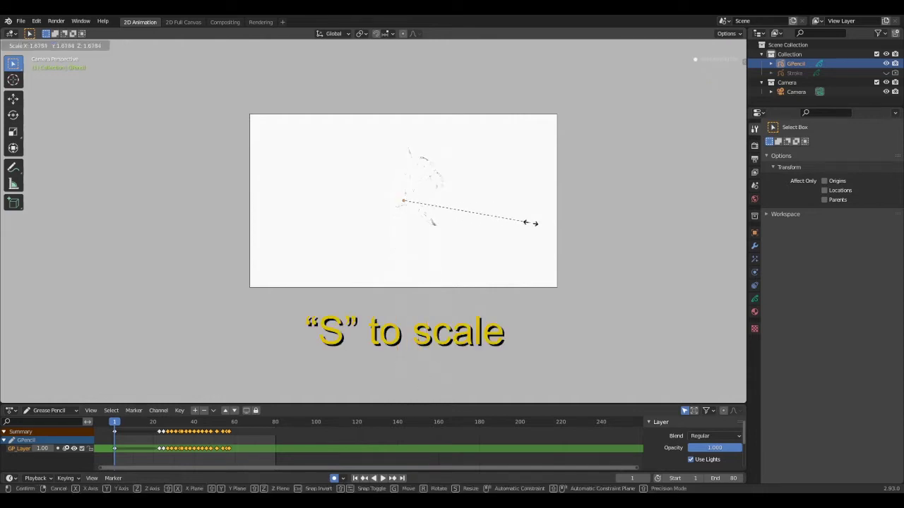
click(537, 216)
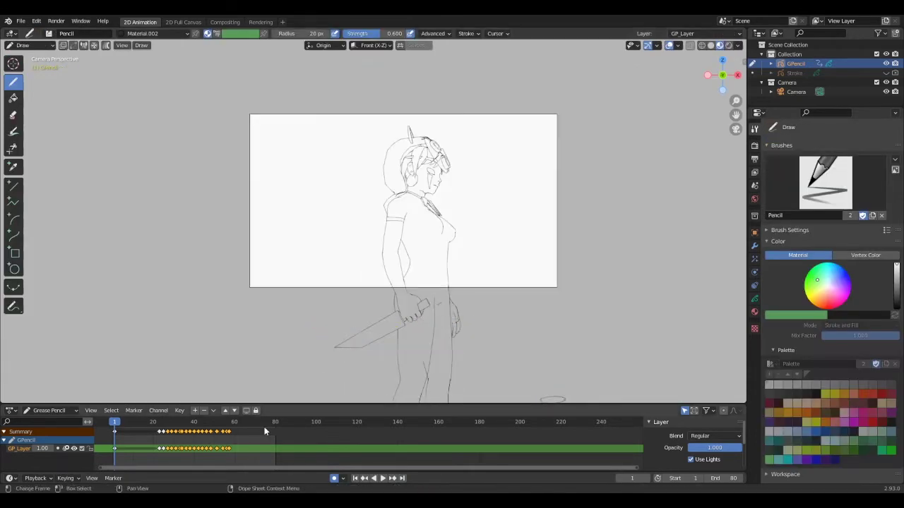
Go to frame 41, set the viewport background to Theme and examine the drawing's depth from the side.
drag(223, 432, 210, 431)
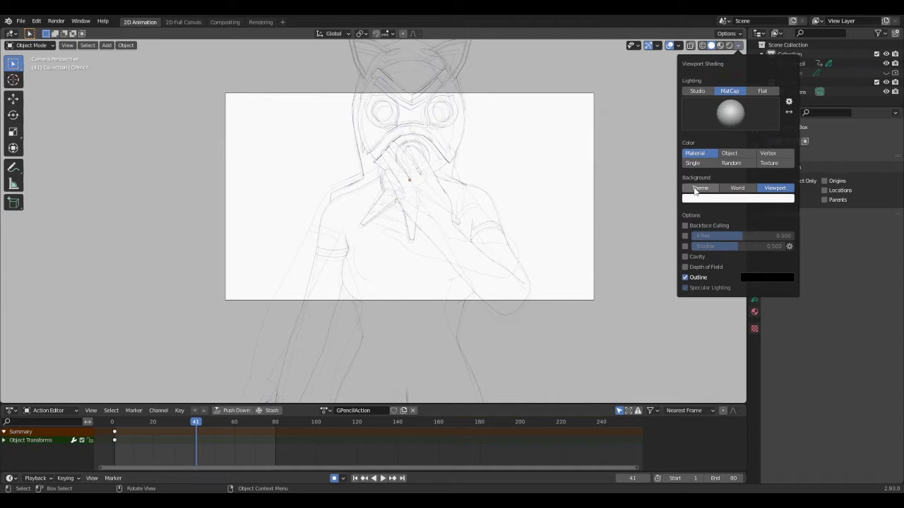
click(698, 189)
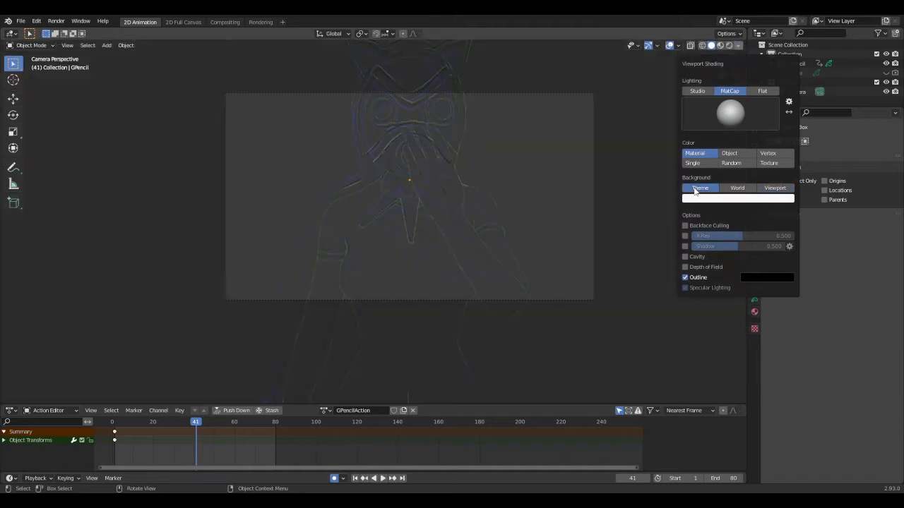
mouse_move(563, 218)
middle_down()
mouse_move(584, 238)
mouse_move(498, 247)
middle_up()
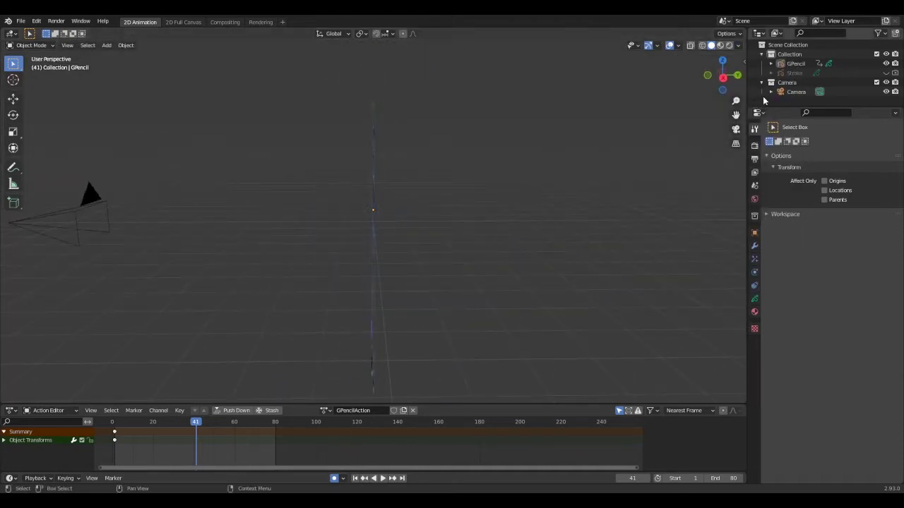
click(794, 73)
mouse_move(460, 207)
middle_down()
mouse_move(546, 227)
mouse_move(590, 223)
middle_up()
mouse_move(594, 168)
middle_down()
mouse_move(490, 190)
mouse_move(475, 171)
middle_up()
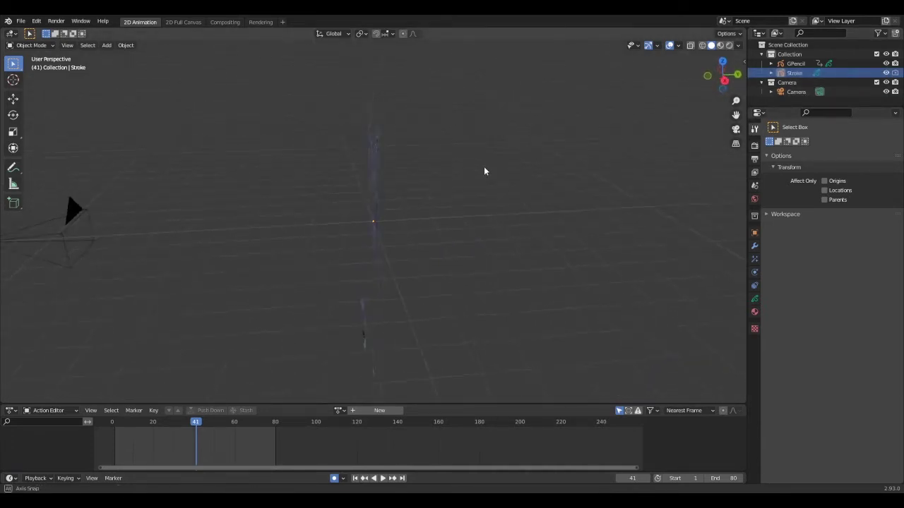
middle_drag(484, 171, 476, 274)
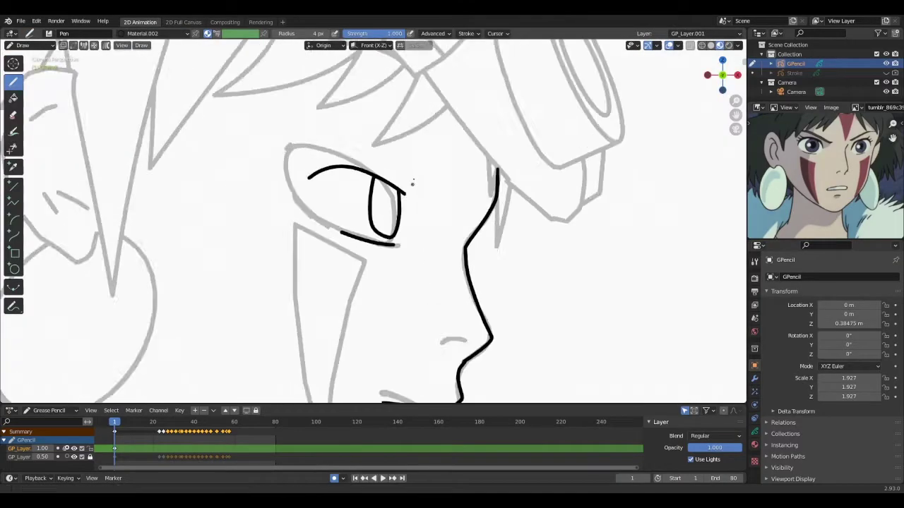
With the Pen brush, ink the thick upper eyelid and the eyebrow over the faded line art at frame 1.
drag(415, 180, 441, 216)
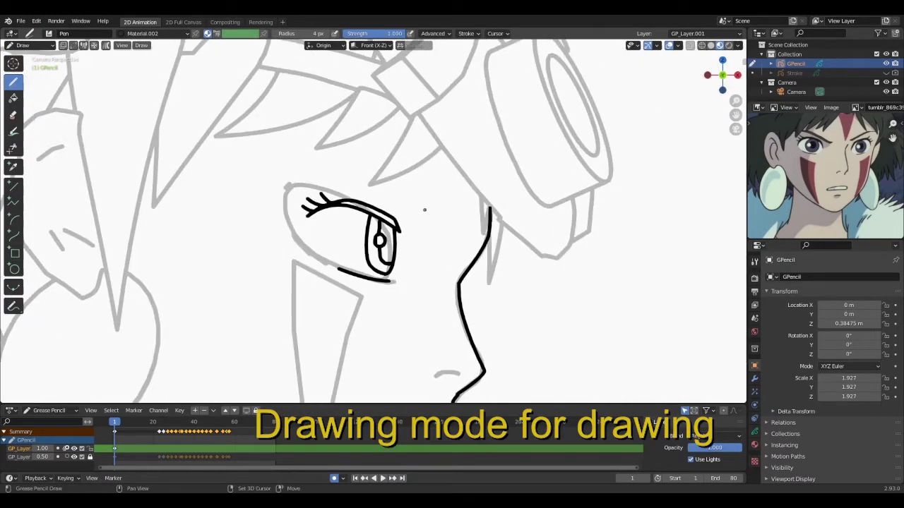
mouse_move(272, 145)
shift+mouse_down()
mouse_move(446, 218)
mouse_move(437, 211)
mouse_move(449, 185)
shift+mouse_up()
scroll(426, 260, down, 5)
scroll(425, 261, up, 4)
key(ctrl+Tab)
key(ctrl+Tab)
scroll(418, 278, down, 7)
scroll(417, 278, up, 5)
shift+middle_drag(396, 311, 435, 165)
scroll(423, 176, up, 2)
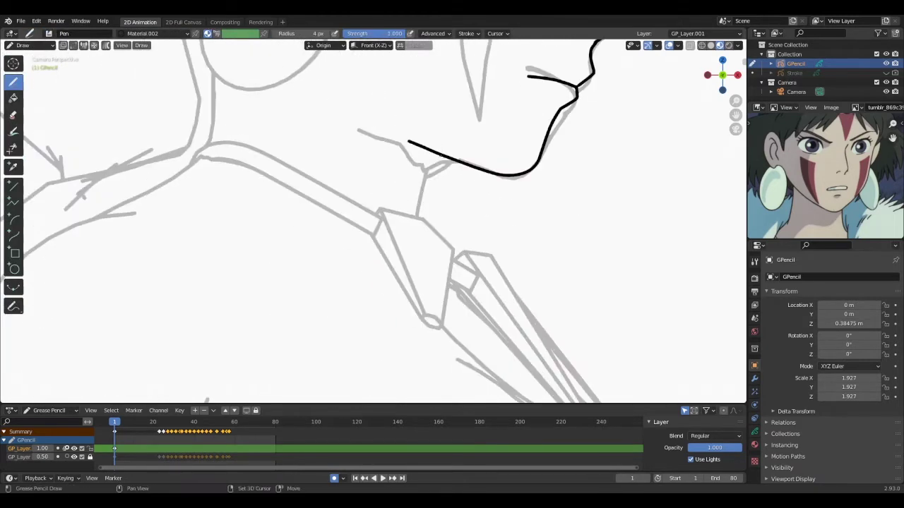
Draw the front neck line below the jaw and the short nostril line on the face profile.
drag(450, 159, 417, 213)
shift+middle_drag(383, 165, 387, 115)
middle_drag(819, 190, 833, 128)
scroll(426, 149, down, 2)
scroll(426, 149, up, 2)
mouse_move(342, 137)
shift+middle_down()
mouse_move(389, 196)
mouse_move(403, 233)
shift+middle_up()
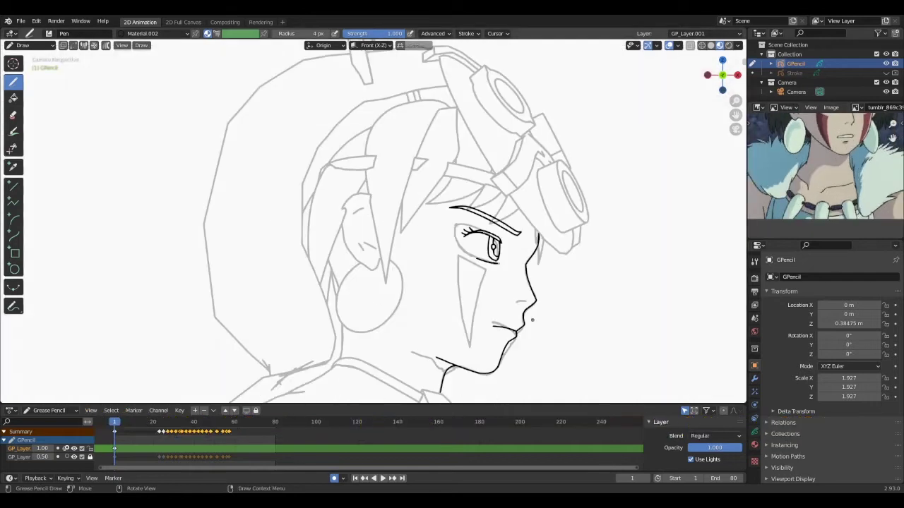
shift+middle_drag(532, 320, 317, 236)
scroll(304, 212, up, 3)
drag(260, 213, 243, 214)
Outline the rounded, drop-shaped ornament at the front of the collar over the faded line art.
scroll(318, 269, down, 6)
shift+middle_drag(342, 274, 419, 191)
scroll(396, 169, up, 4)
shift+middle_drag(346, 140, 366, 209)
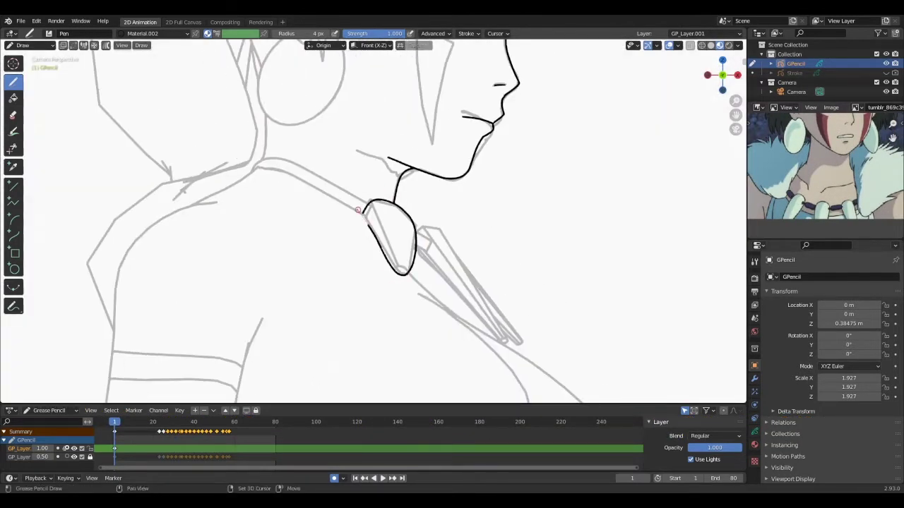
scroll(356, 204, up, 2)
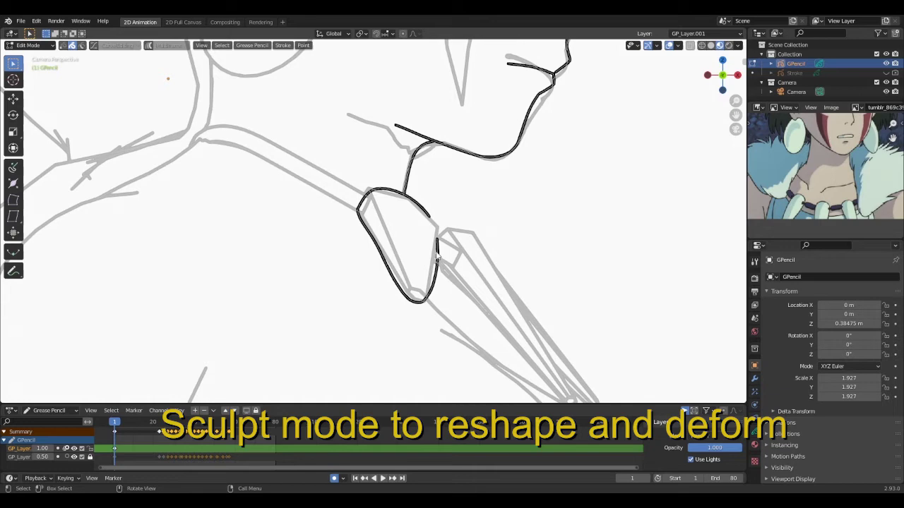
Rework the collar ornament's outline by closing its gap and reshaping the curve.
click(436, 255)
key(ctrl+Tab)
drag(367, 190, 345, 171)
mouse_move(459, 260)
mouse_down()
mouse_move(452, 202)
mouse_move(475, 196)
mouse_up()
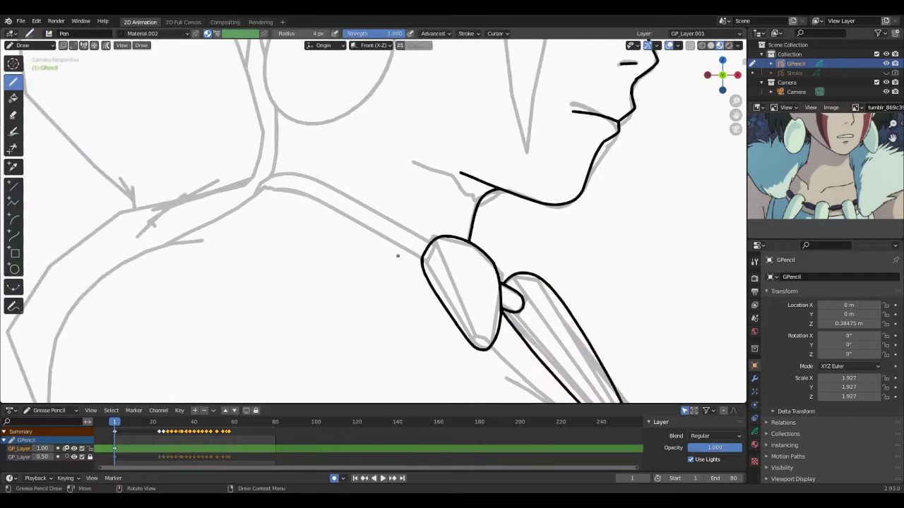
Draw the shirt's chest outline and waist folds, and sculpt the front waist strokes so they meet.
scroll(385, 225, up, 2)
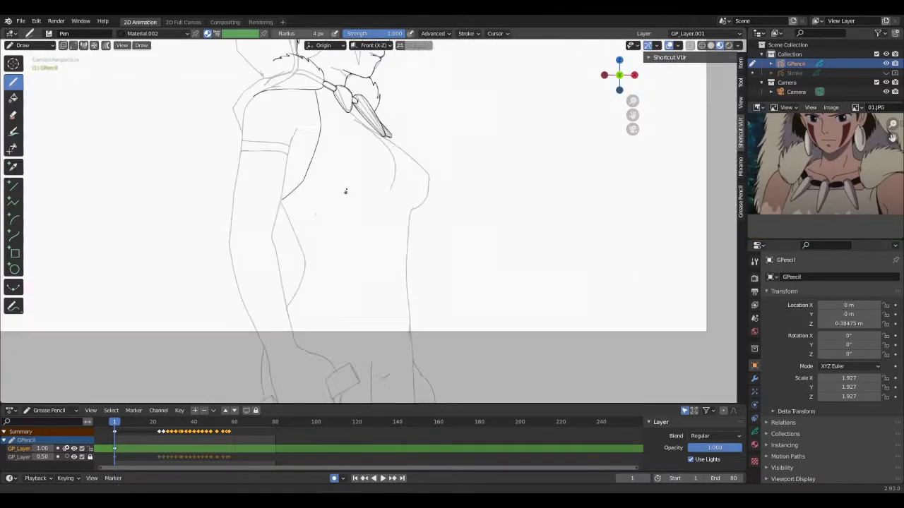
scroll(389, 262, up, 2)
mouse_move(346, 191)
shift+middle_down()
mouse_move(389, 262)
mouse_move(418, 212)
mouse_move(450, 265)
shift+middle_up()
scroll(450, 265, up, 2)
drag(423, 153, 487, 198)
scroll(490, 199, down, 3)
shift+middle_drag(491, 199, 420, 76)
drag(375, 88, 418, 125)
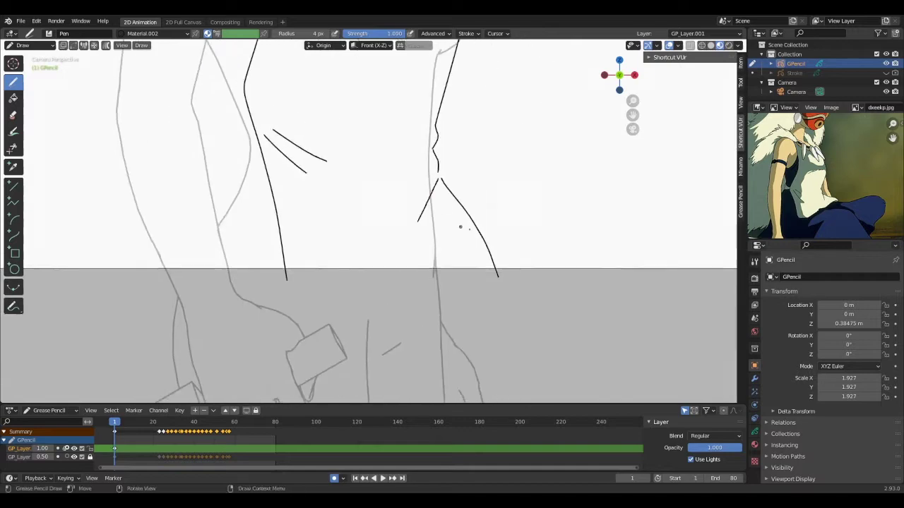
key(ctrl+Tab)
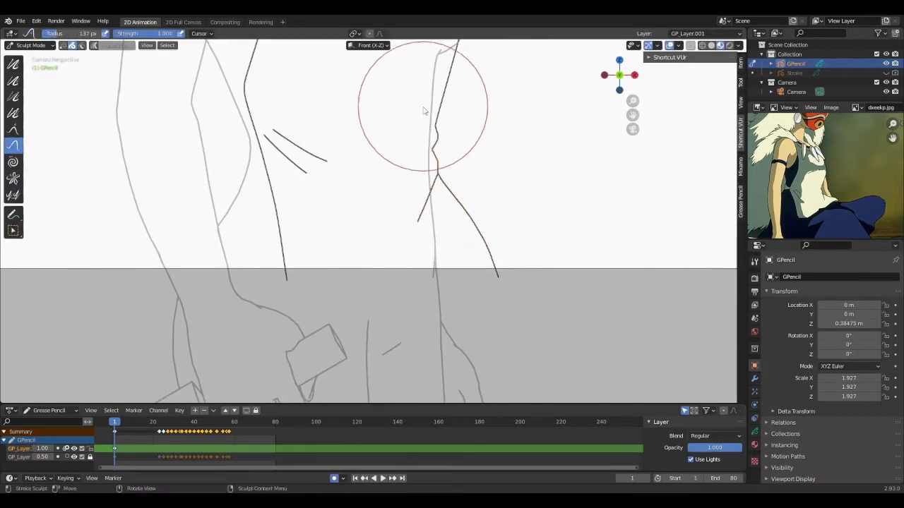
key(ctrl+Tab)
Try to draw the inner line of the arm with the Pen brush, checking the stroke stabilization settings.
scroll(426, 113, down, 3)
shift+middle_drag(426, 113, 393, 173)
scroll(395, 211, down, 1)
scroll(394, 212, up, 3)
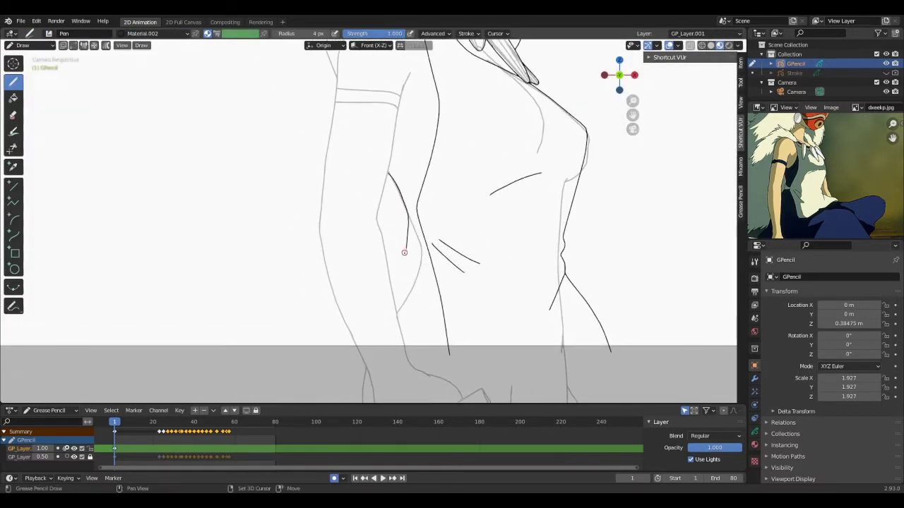
scroll(390, 164, up, 2)
drag(432, 147, 439, 337)
key(ctrl+z)
click(467, 34)
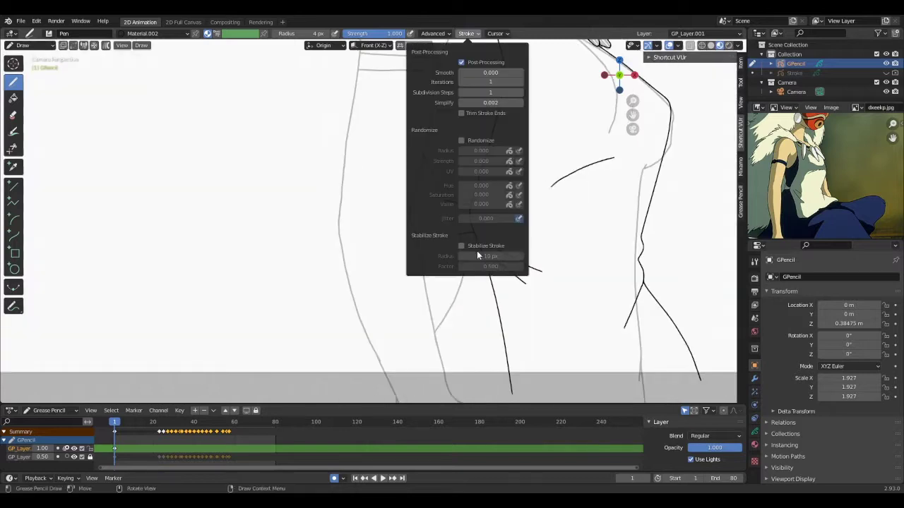
drag(425, 151, 451, 218)
key(ctrl+z)
Adjust the Stabilize Stroke setting of the Pen brush.
click(467, 34)
click(482, 257)
key(ctrl+Tab)
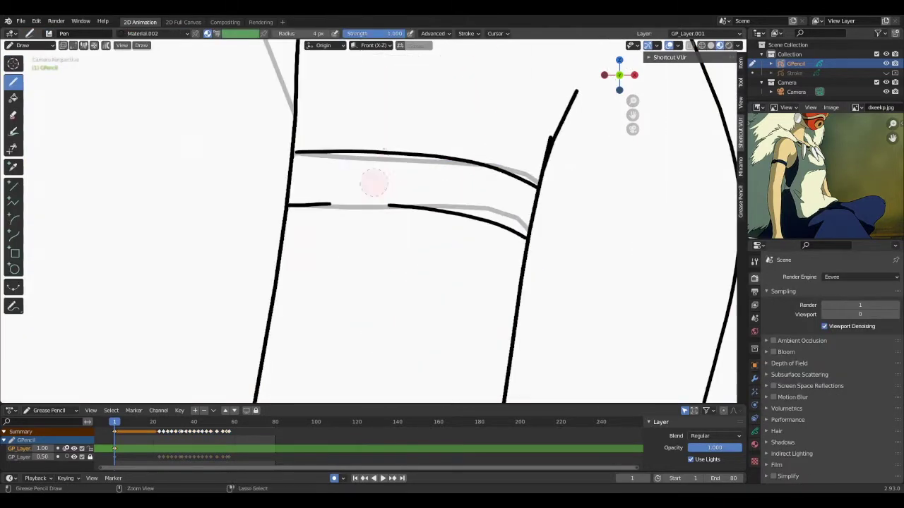
Delete the old armband stroke, redraw both armband edges across the upper arm and erase a section of the upper edge.
key(Tab)
key(x)
key(ctrl+Tab)
drag(290, 205, 528, 226)
drag(297, 152, 540, 181)
mouse_move(390, 145)
ctrl+mouse_down()
mouse_move(386, 204)
mouse_move(364, 154)
mouse_move(414, 163)
ctrl+mouse_up()
Draw the fringe strands beneath the goggle strap and the pointed hair strand in front of the forehead.
scroll(346, 141, up, 2)
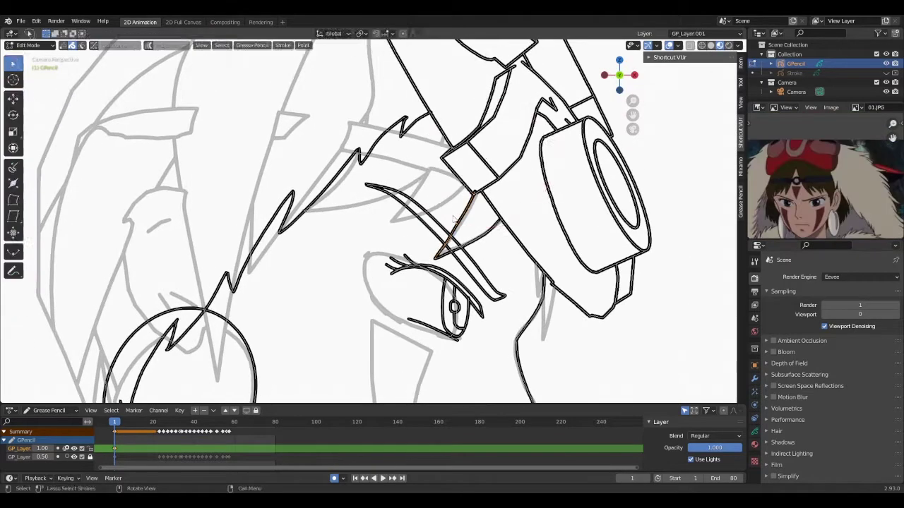
key(Tab)
drag(388, 221, 430, 166)
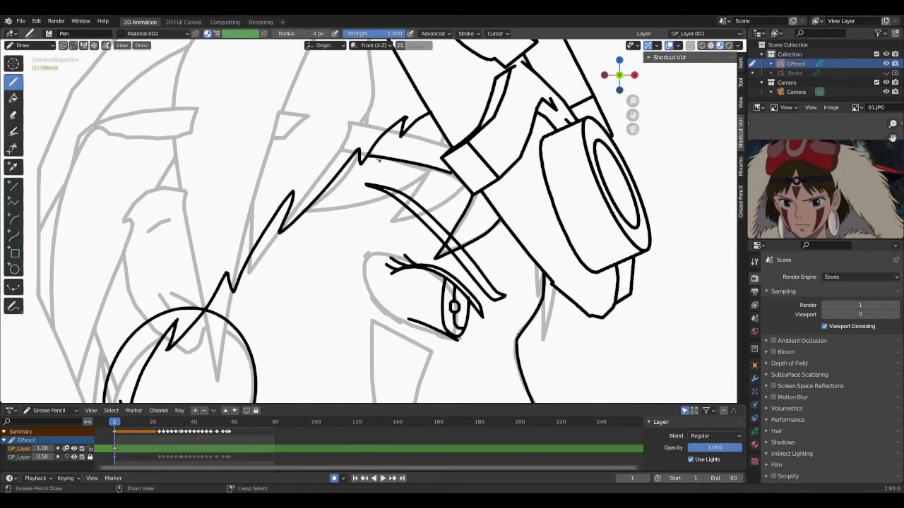
drag(393, 219, 465, 185)
shift+middle_drag(551, 281, 377, 178)
scroll(376, 179, up, 1)
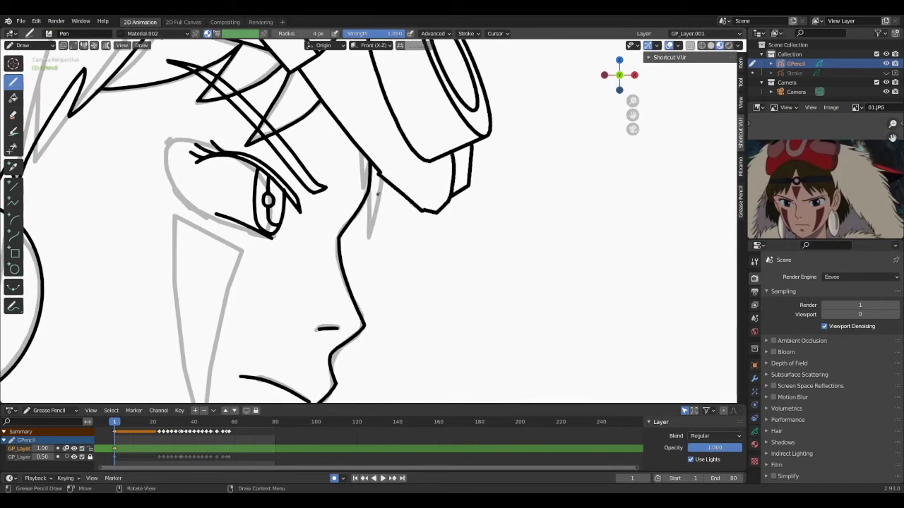
drag(370, 195, 364, 245)
Draw the top edge of the pointed face paint mark on the cheek below the eye.
mouse_move(365, 245)
shift+middle_down()
mouse_move(378, 283)
mouse_move(467, 151)
shift+middle_up()
scroll(468, 151, down, 2)
drag(353, 178, 305, 153)
mouse_move(305, 153)
mouse_down()
mouse_move(332, 301)
mouse_move(353, 177)
mouse_up()
scroll(353, 212, up, 2)
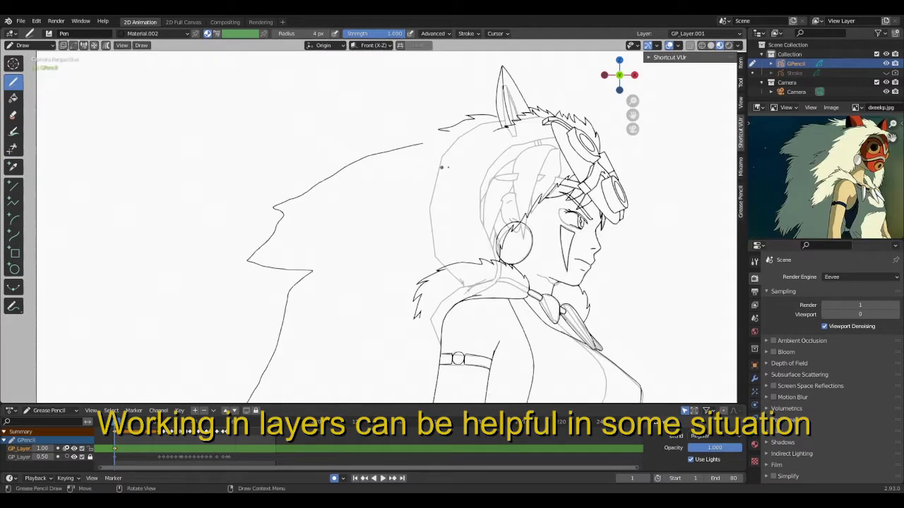
scroll(442, 167, up, 2)
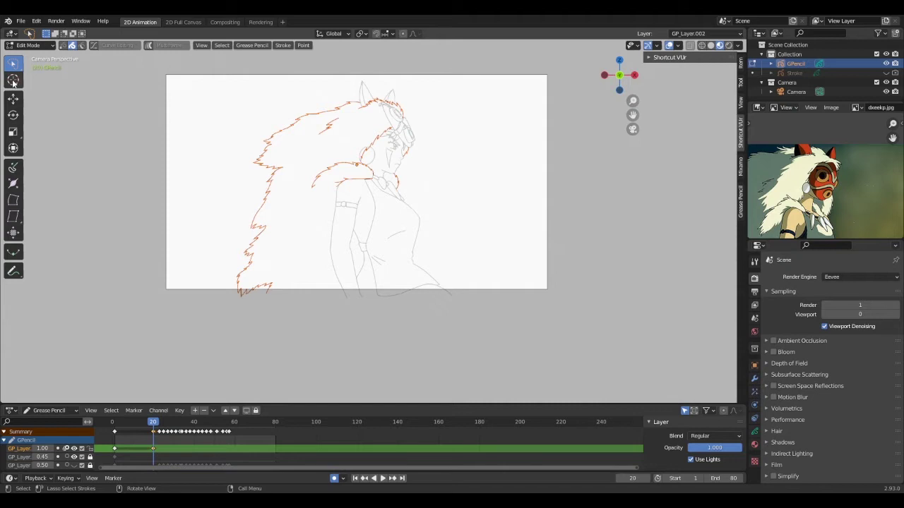
Duplicate the first keyframe of the fur layer GP_Layer.002 to frame 20 and again to frame 40.
click(12, 80)
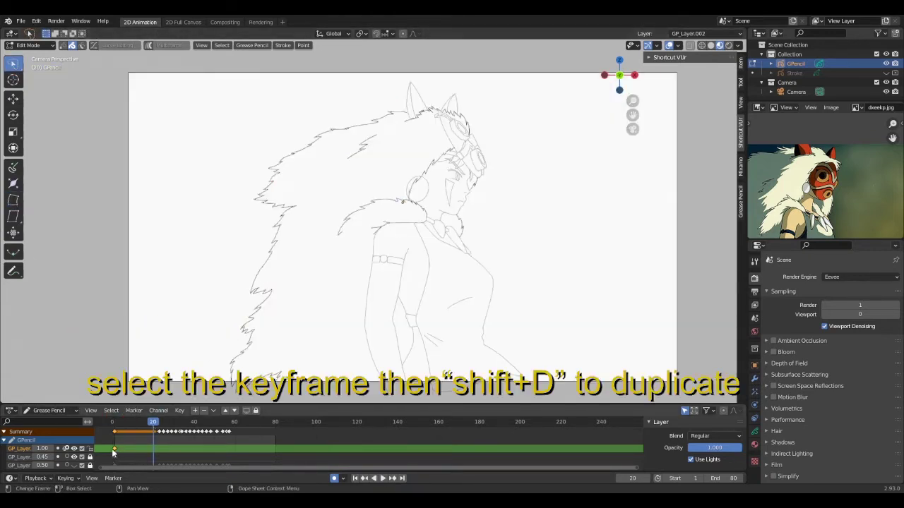
key(shift+d)
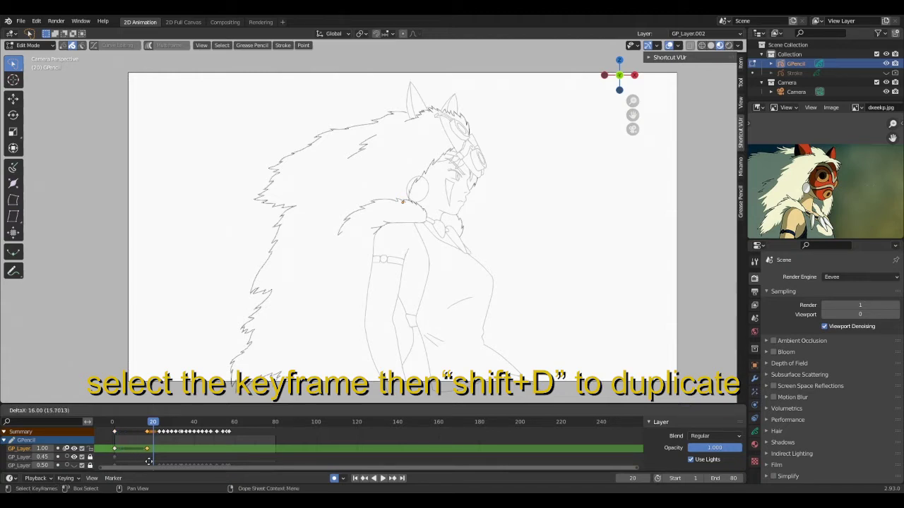
click(153, 460)
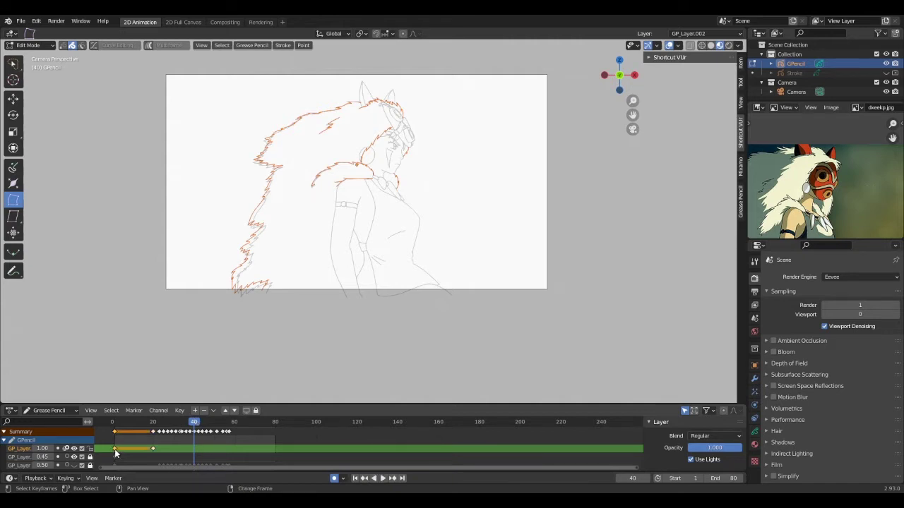
key(shift+d)
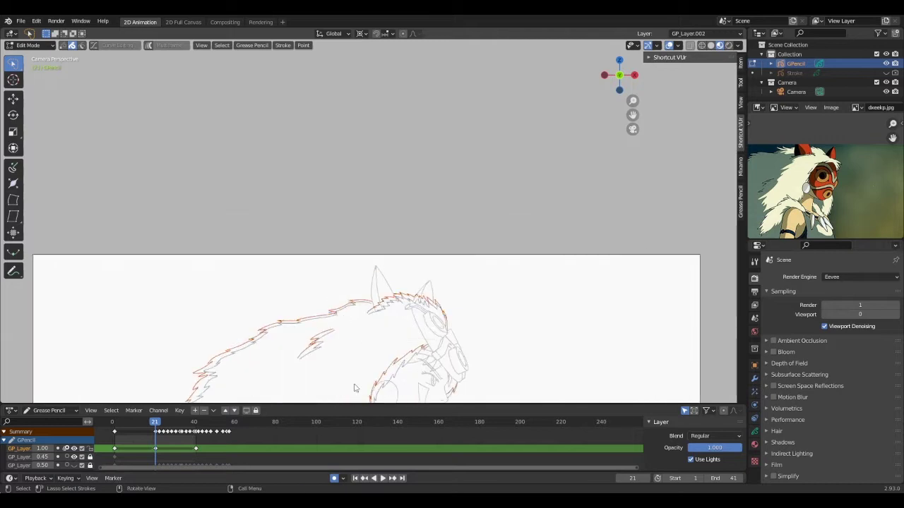
In Draw Mode, interpolate the fur layer's keyframe sequence with a step of 4 and Linear type, and play the animation.
key(ctrl+Tab)
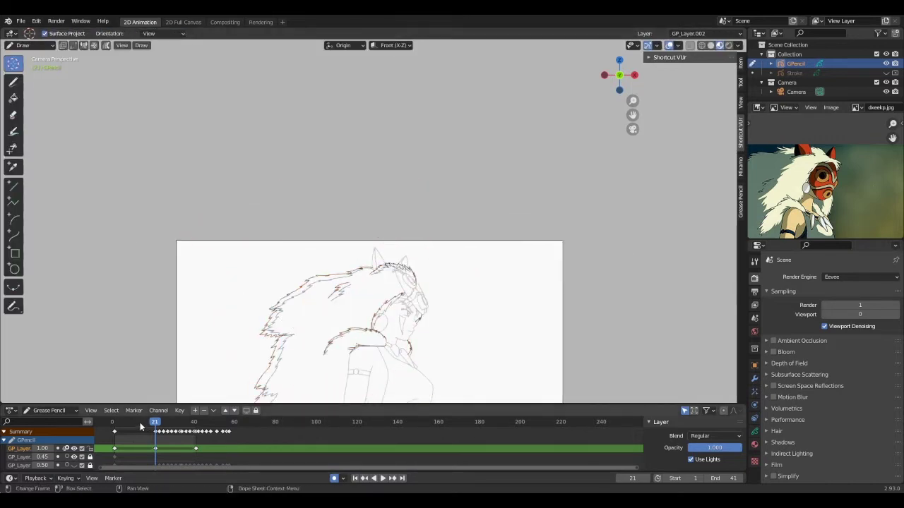
click(382, 478)
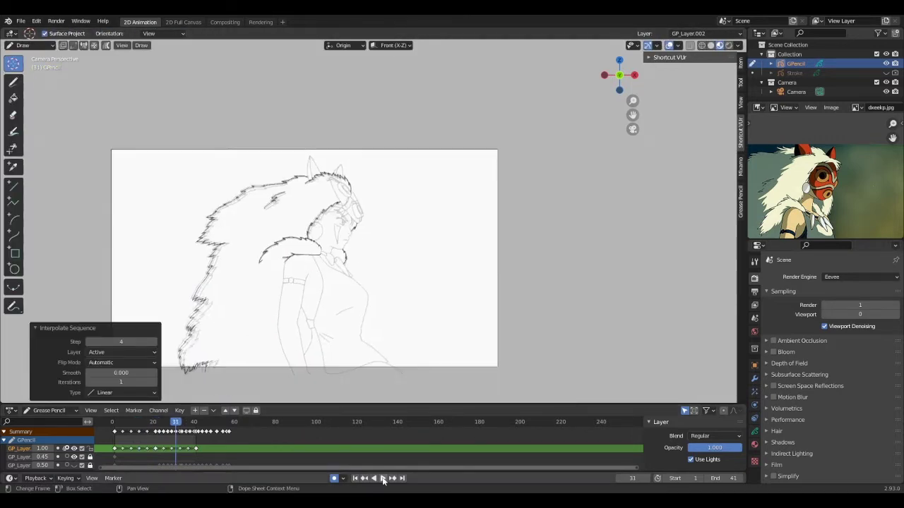
Stop the playback and undo the last keyframe interpolation on the fur layer.
scroll(346, 360, up, 2)
click(379, 479)
key(ctrl+z)
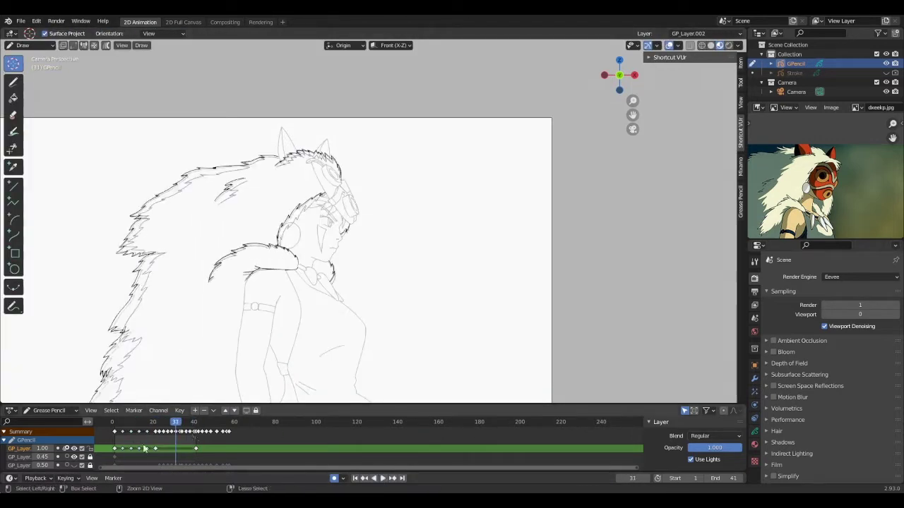
In Edit Mode, interpolate the fur layer's keyframe sequence from frame 6 with step 4 and Linear type, repeat at frame 31, and play the animation.
key(Tab)
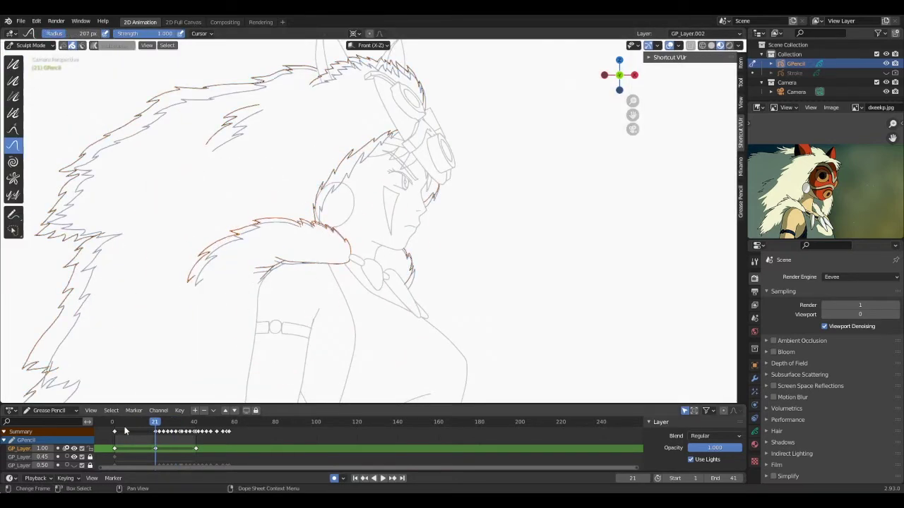
click(125, 431)
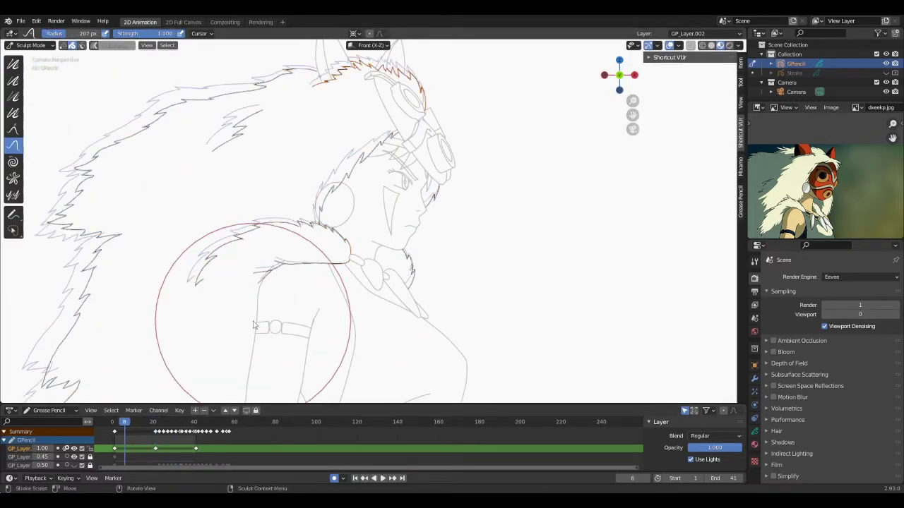
key(ctrl+Tab)
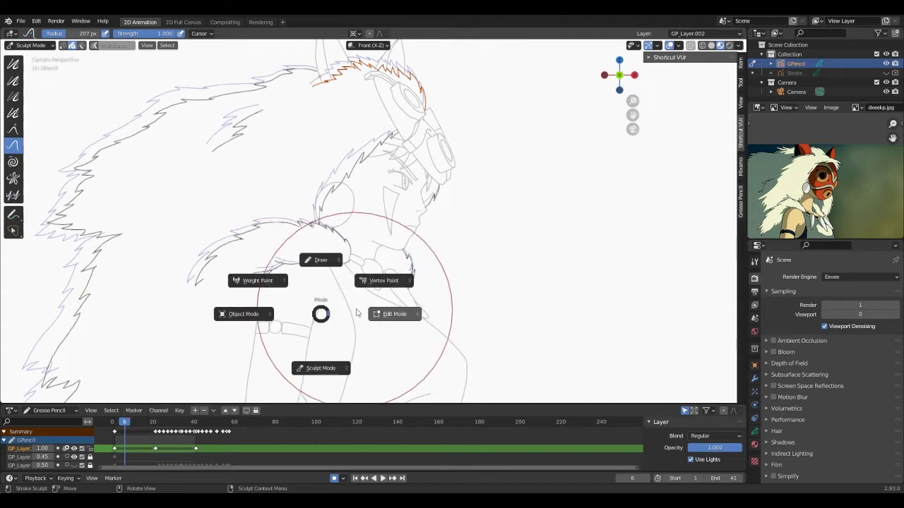
click(363, 310)
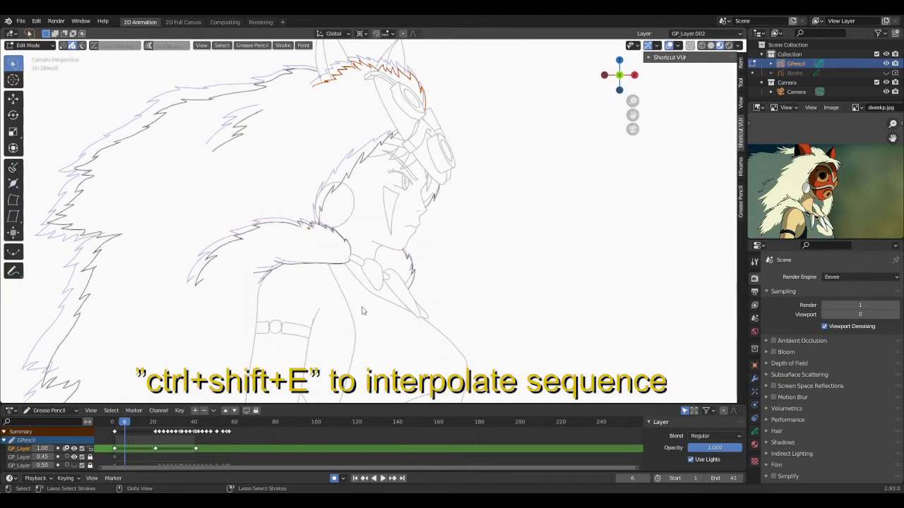
key(ctrl+shift+e)
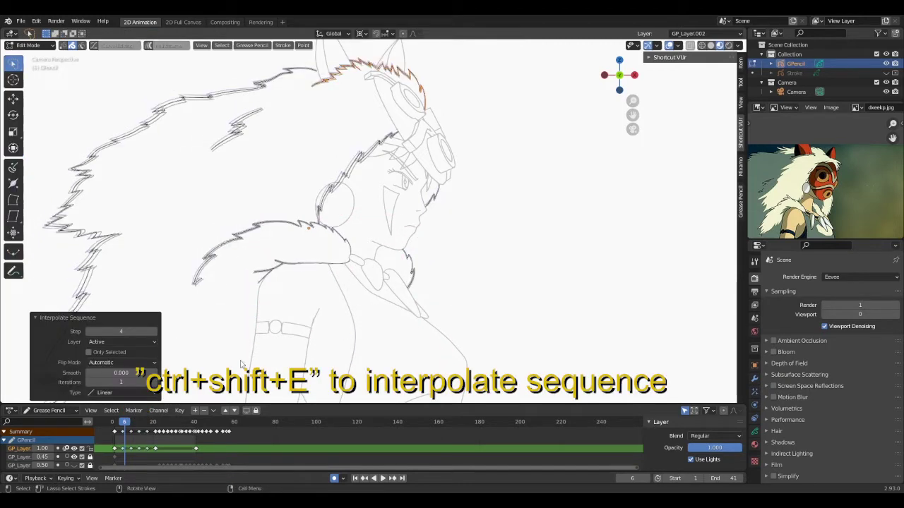
click(176, 421)
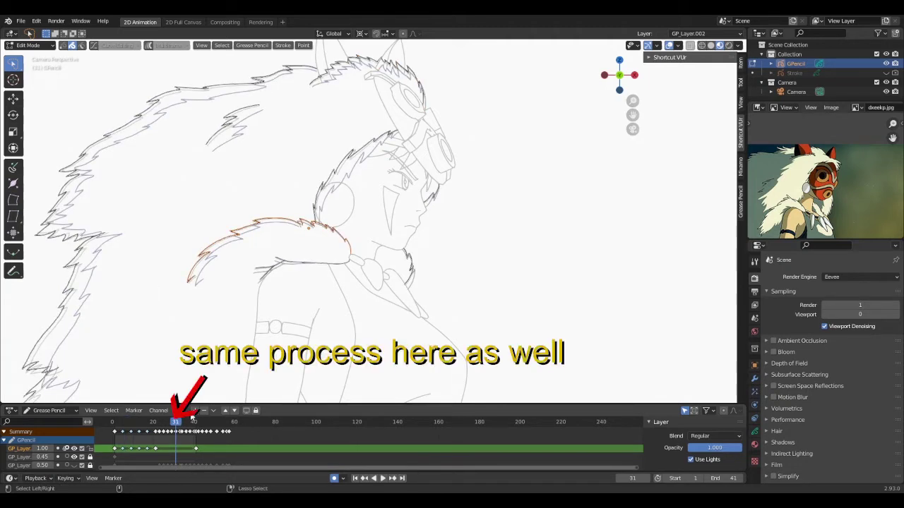
click(383, 479)
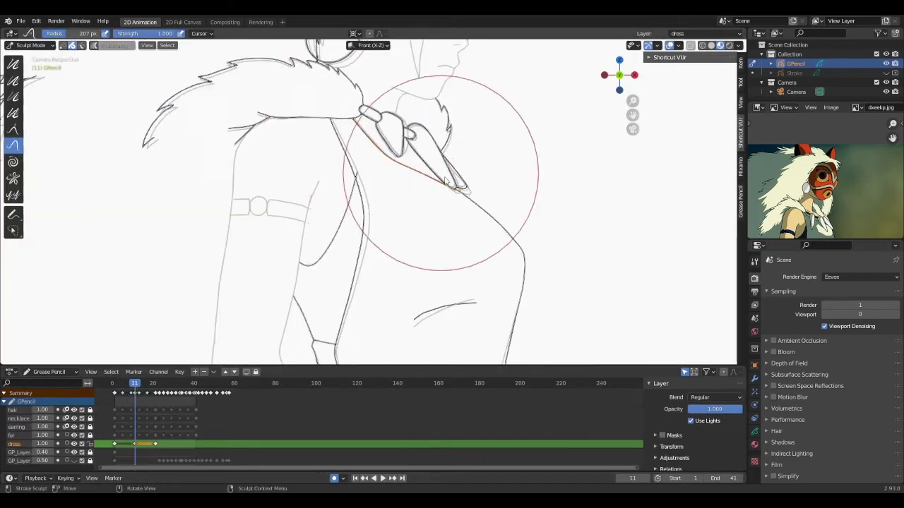
Duplicate a keyframe of the dress layer to frame 41 and play the animation.
shift+middle_drag(470, 352, 365, 190)
key(ctrl+Tab)
click(423, 195)
key(shift+d)
mouse_move(161, 385)
mouse_down()
mouse_move(135, 384)
mouse_move(157, 386)
mouse_up()
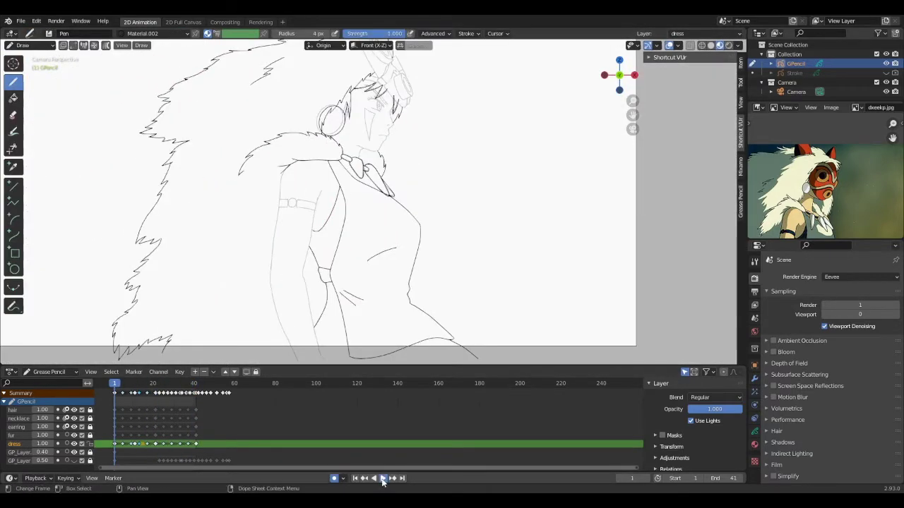
click(382, 478)
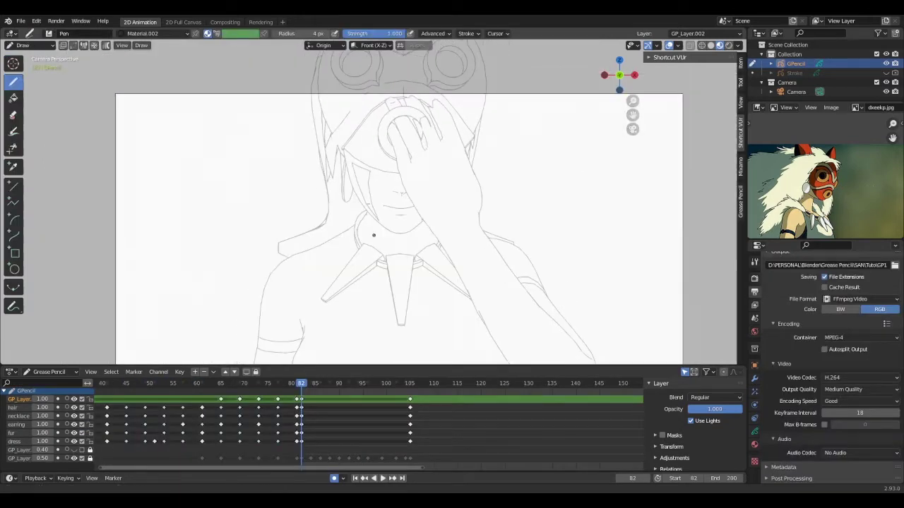
At frame 82, trace the pointed face paint mark on the cheek over the line art.
scroll(373, 235, up, 5)
drag(354, 287, 356, 291)
shift+middle_drag(304, 121, 359, 161)
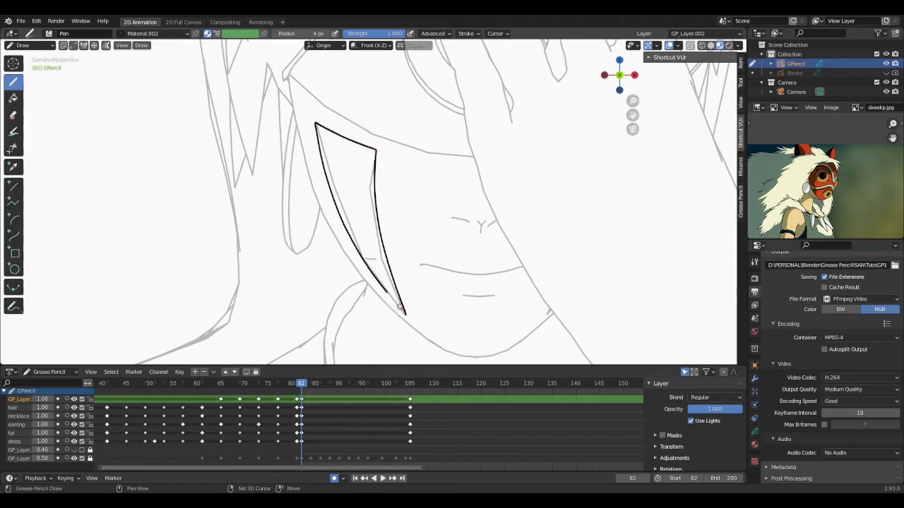
drag(408, 315, 408, 316)
In Sculpt Mode, push the outline of the cheek's face paint mark into shape.
key(Tab)
key(ctrl+Tab)
drag(326, 117, 328, 118)
drag(299, 215, 313, 212)
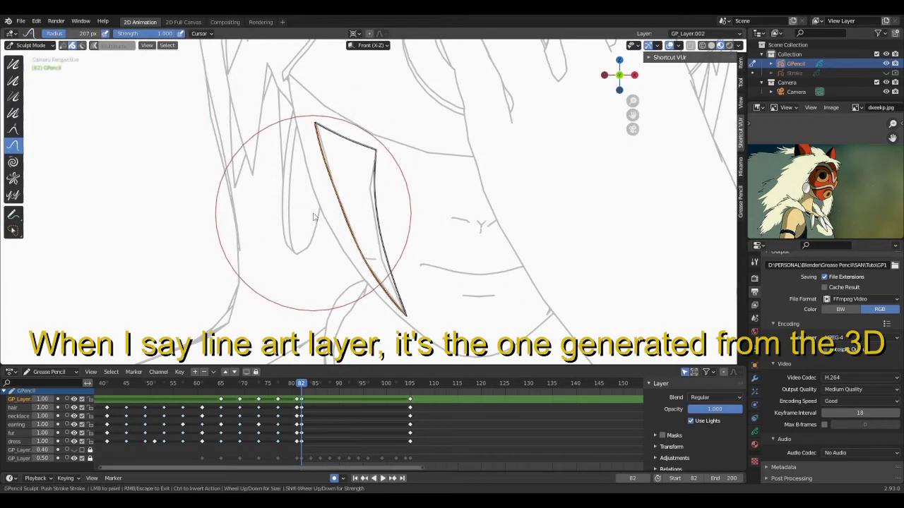
drag(308, 111, 315, 115)
In Draw Mode, draw the short nose strokes and the mouth lines over the line art.
key(ctrl+Tab)
scroll(356, 147, up, 2)
mouse_move(446, 219)
shift+middle_down()
mouse_move(356, 147)
mouse_move(377, 178)
shift+middle_up()
mouse_move(377, 177)
ctrl+middle_down()
mouse_move(371, 191)
mouse_move(379, 176)
ctrl+middle_up()
drag(382, 176, 403, 185)
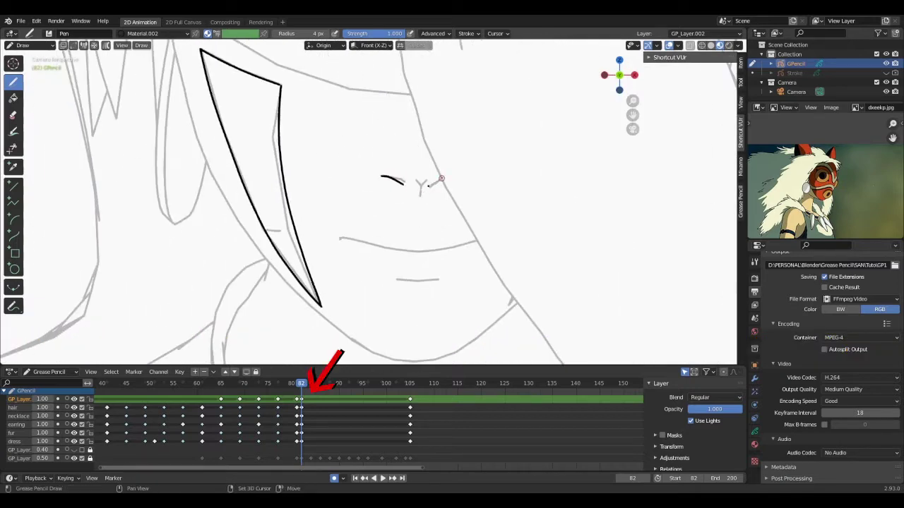
shift+middle_drag(364, 202, 356, 143)
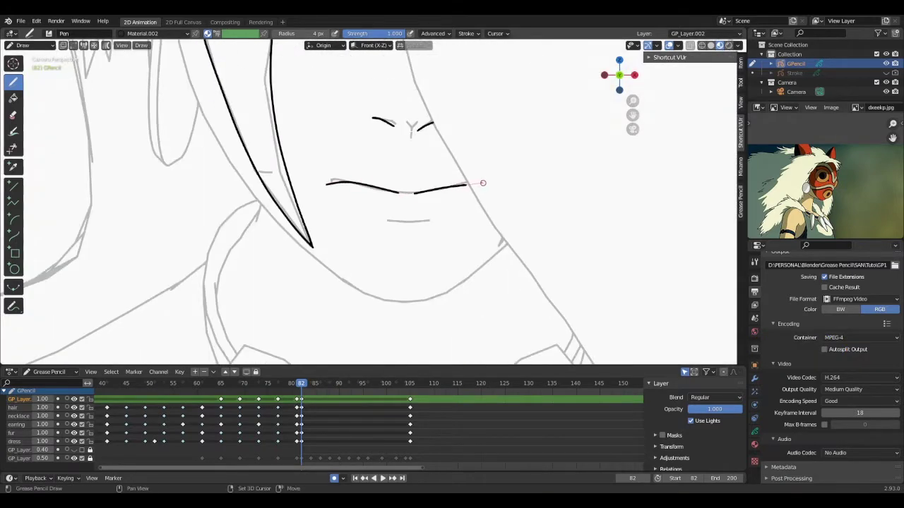
scroll(421, 224, down, 5)
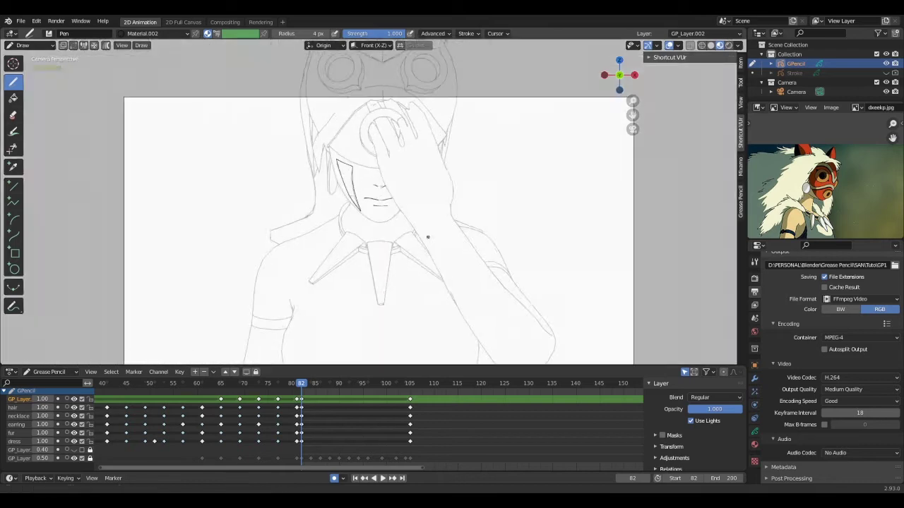
Undo the last finger stroke and redraw the fingers of the hand covering the mask.
scroll(367, 167, up, 6)
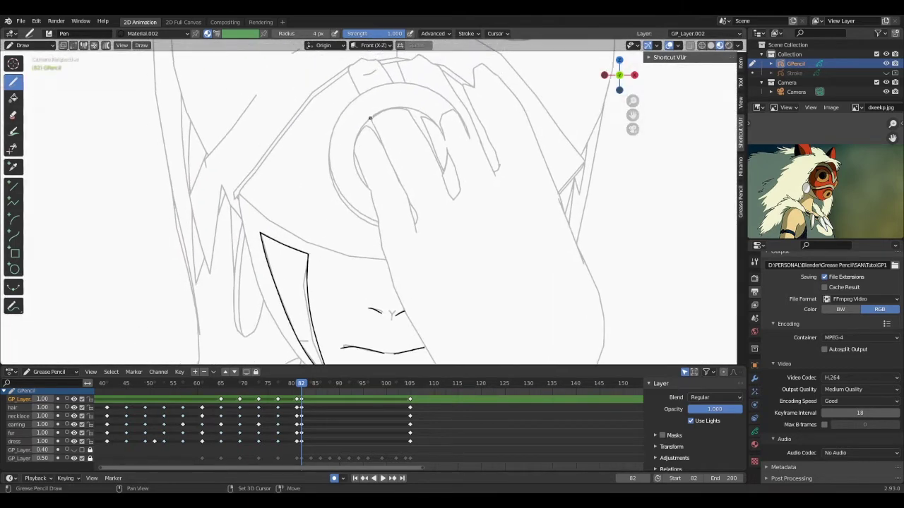
key(ctrl+z)
drag(359, 110, 368, 112)
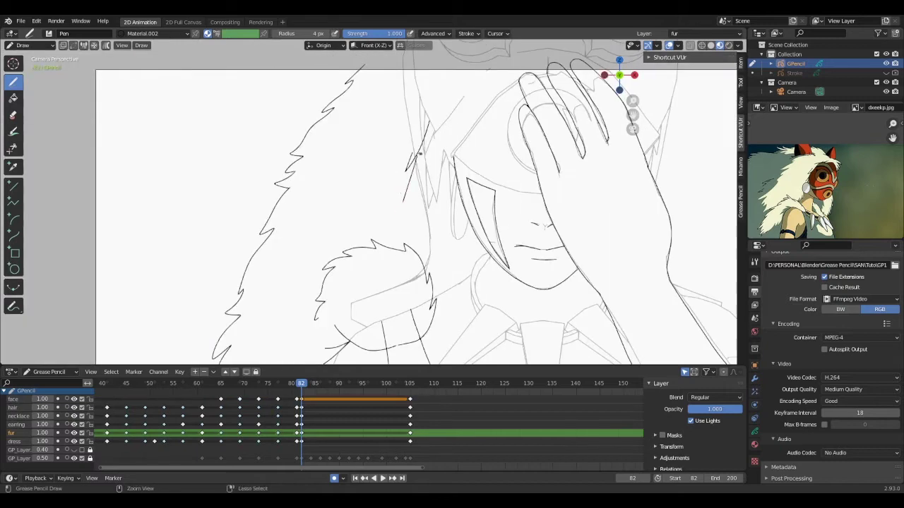
Push the shoulder fur outline into shape in Sculpt Mode and return to Draw Mode.
scroll(403, 262, down, 5)
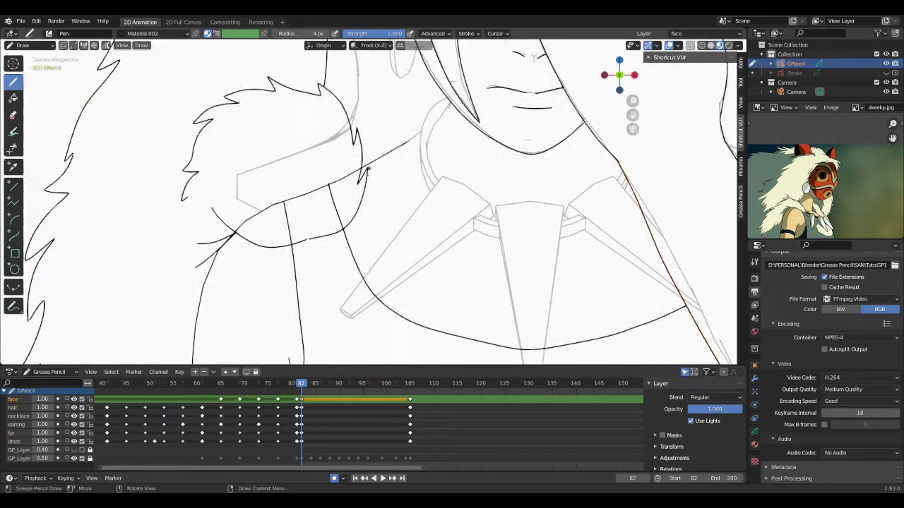
key(ctrl+Tab)
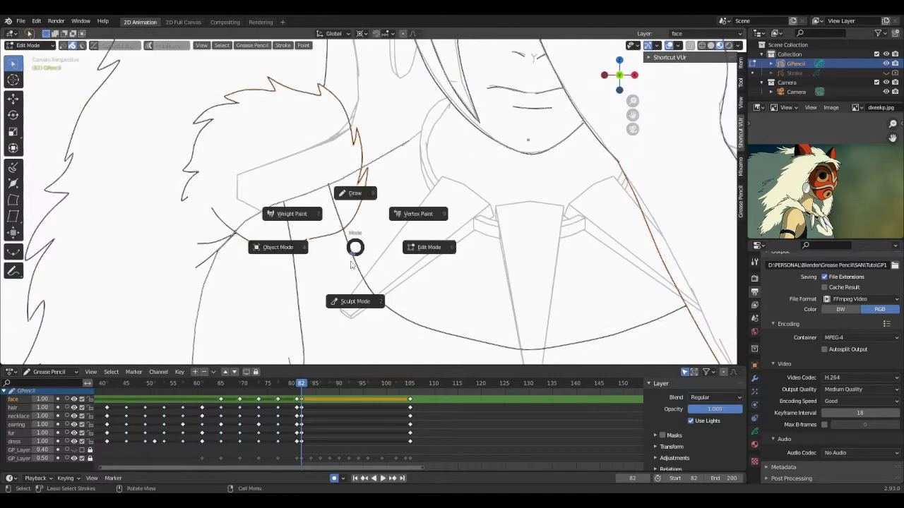
click(357, 299)
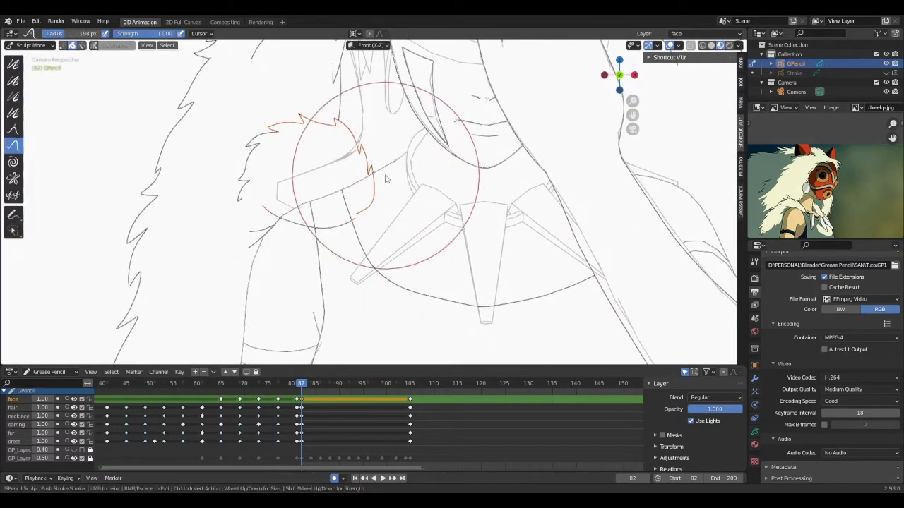
key(Tab)
key(Tab)
key(ctrl+Tab)
click(316, 144)
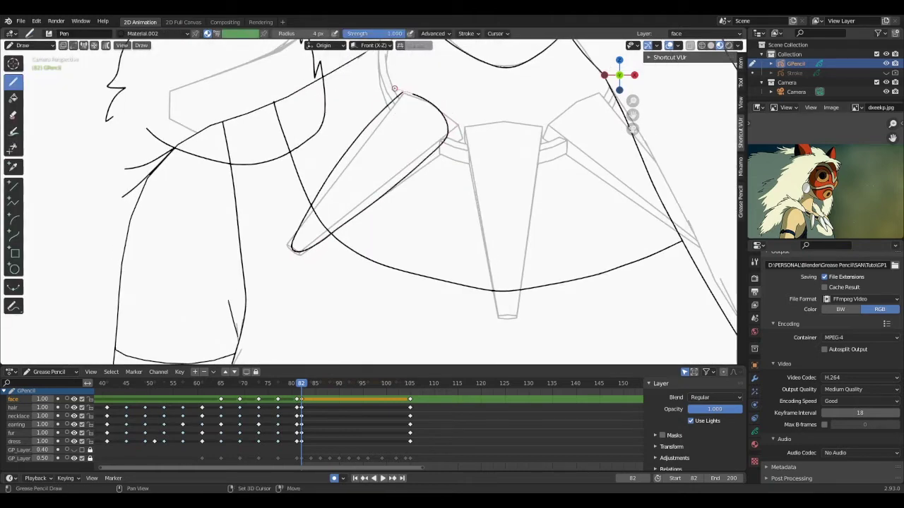
Draw the necklace's fang pendants and connecting beads over the line art, redoing one stroke, and switch to Edit Mode.
drag(394, 88, 385, 88)
mouse_move(416, 134)
ctrl+middle_down()
mouse_move(462, 212)
mouse_move(443, 113)
ctrl+middle_up()
key(ctrl+z)
drag(402, 101, 362, 139)
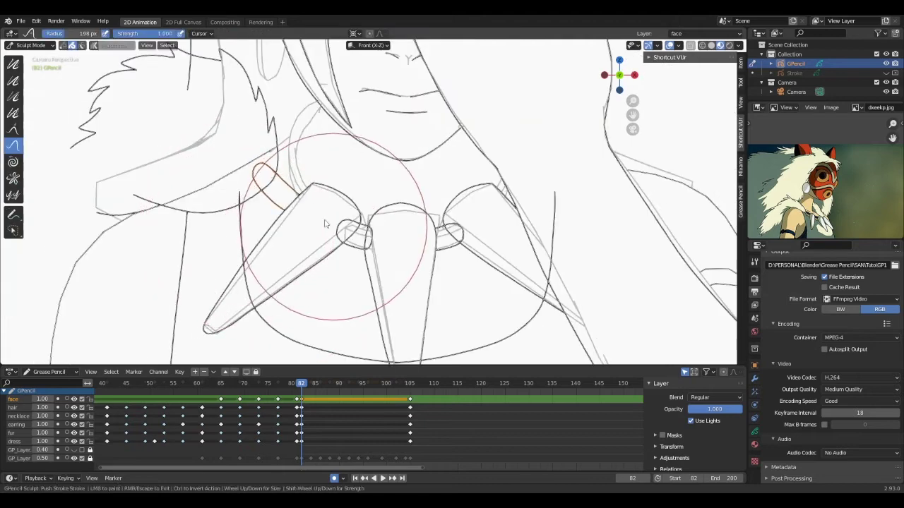
key(ctrl+Tab)
click(482, 231)
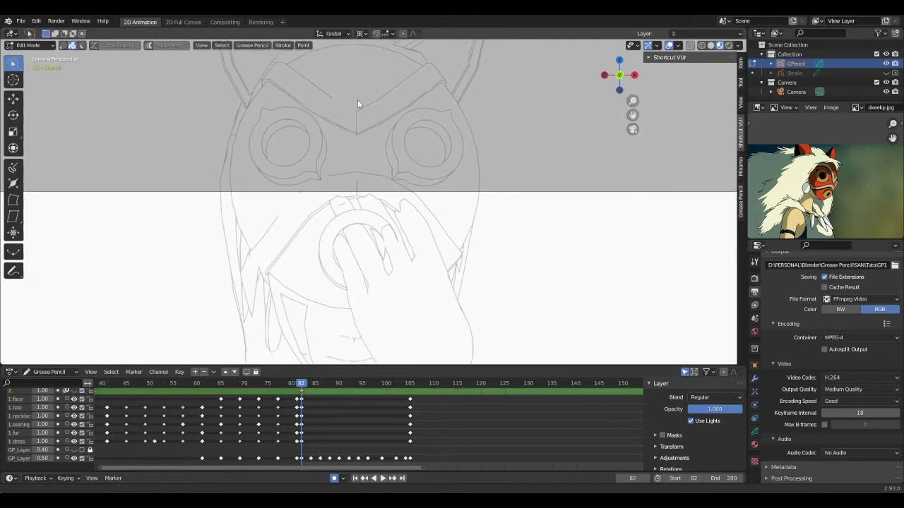
At frame 82, lasso-select the line art strokes of the mask's lower part and outer edges.
mouse_move(344, 68)
mouse_down()
mouse_move(229, 165)
mouse_move(232, 247)
mouse_move(260, 272)
mouse_move(319, 221)
mouse_up()
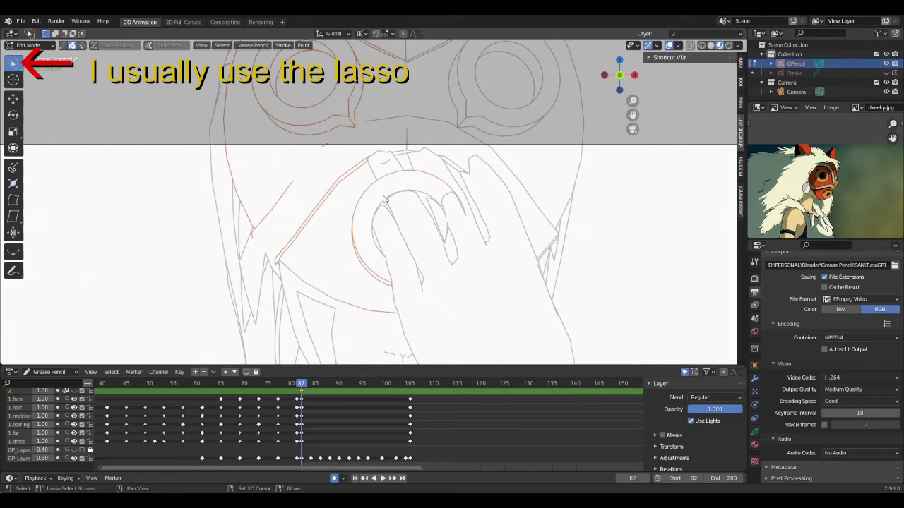
scroll(520, 168, up, 3)
shift+middle_drag(519, 168, 391, 155)
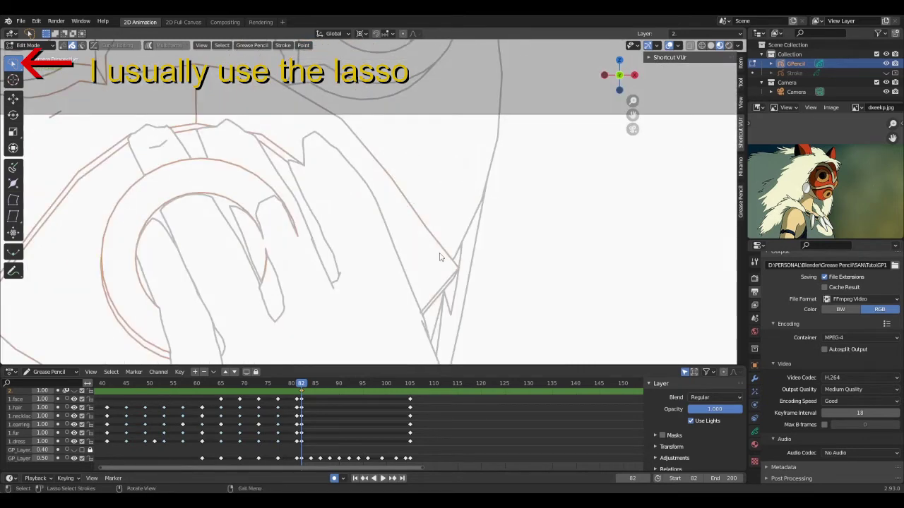
shift+middle_drag(467, 272, 343, 133)
scroll(343, 132, up, 3)
scroll(254, 133, up, 3)
shift+middle_drag(254, 133, 487, 287)
scroll(487, 286, up, 3)
scroll(462, 199, down, 4)
Add the mask's eye, brow and upper edge strokes to the lasso selection.
drag(367, 166, 339, 251)
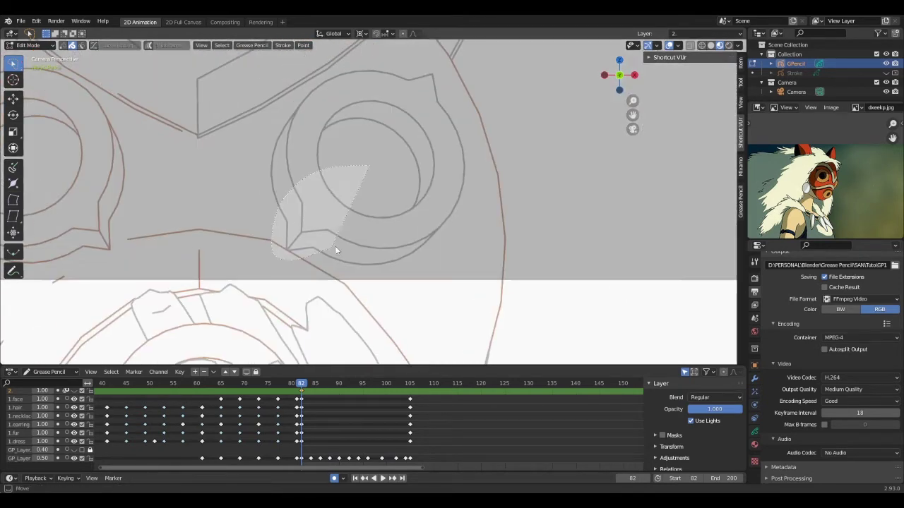
mouse_move(384, 74)
mouse_down()
mouse_move(405, 177)
mouse_move(444, 70)
mouse_up()
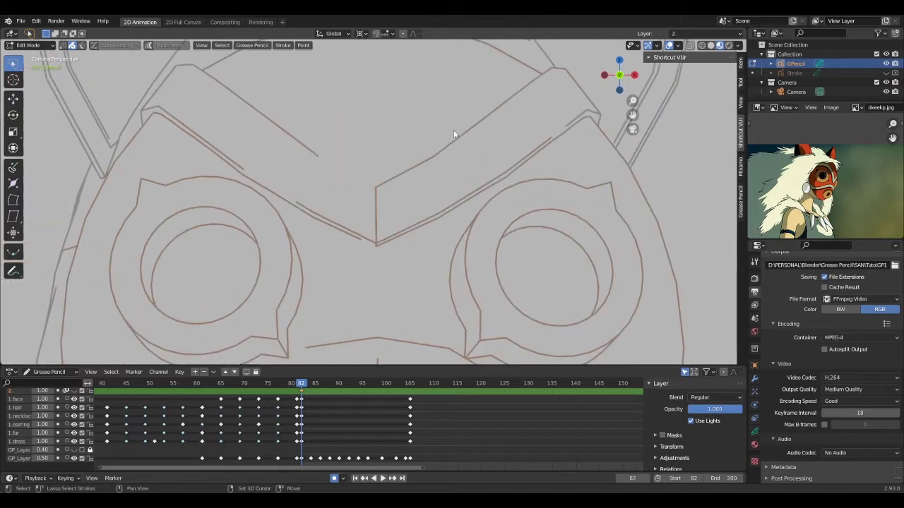
scroll(453, 134, up, 3)
scroll(305, 167, up, 4)
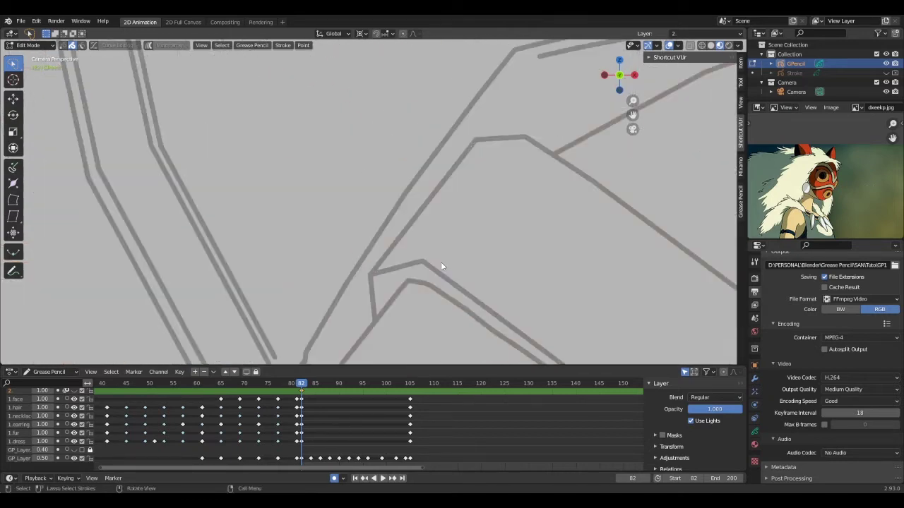
drag(529, 118, 526, 113)
scroll(568, 104, down, 7)
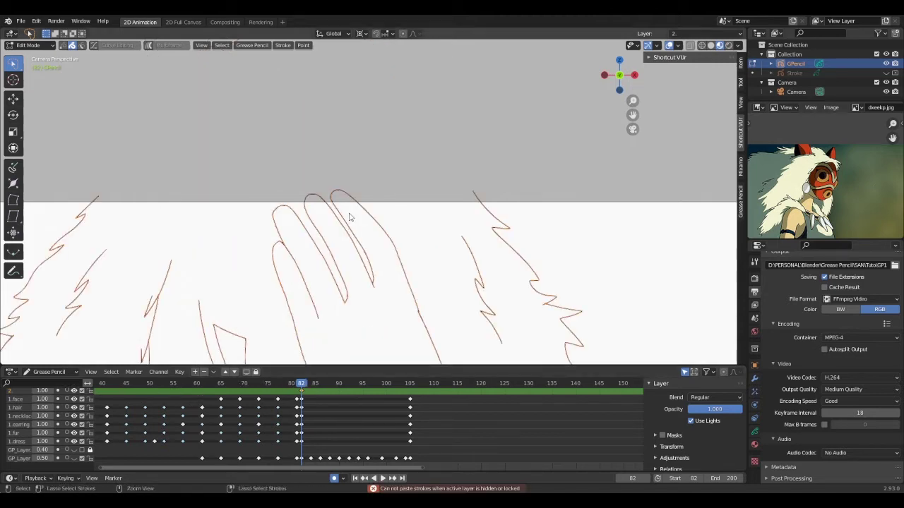
Paste the copied mask strokes into layer 2. at frame 82 and thicken them with the Radius tool.
key(ctrl+v)
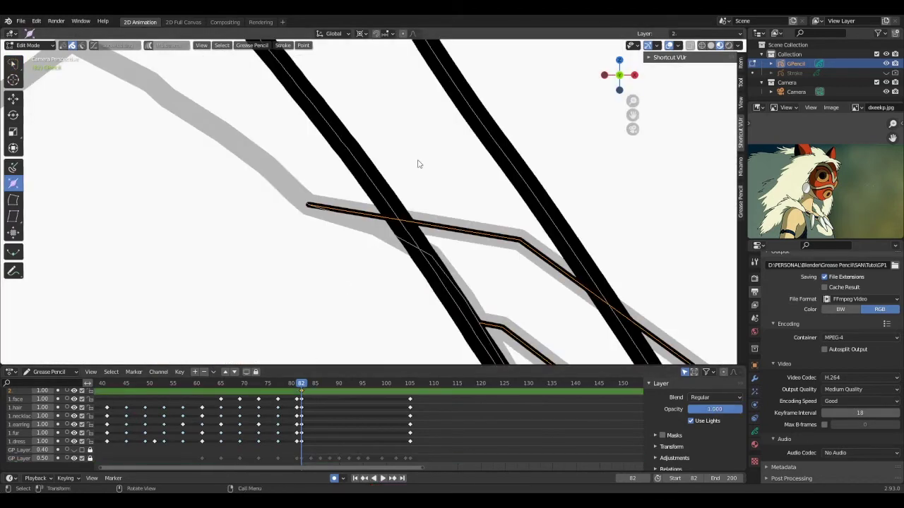
mouse_move(424, 160)
mouse_down()
mouse_move(671, 134)
mouse_move(581, 135)
mouse_move(681, 119)
mouse_up()
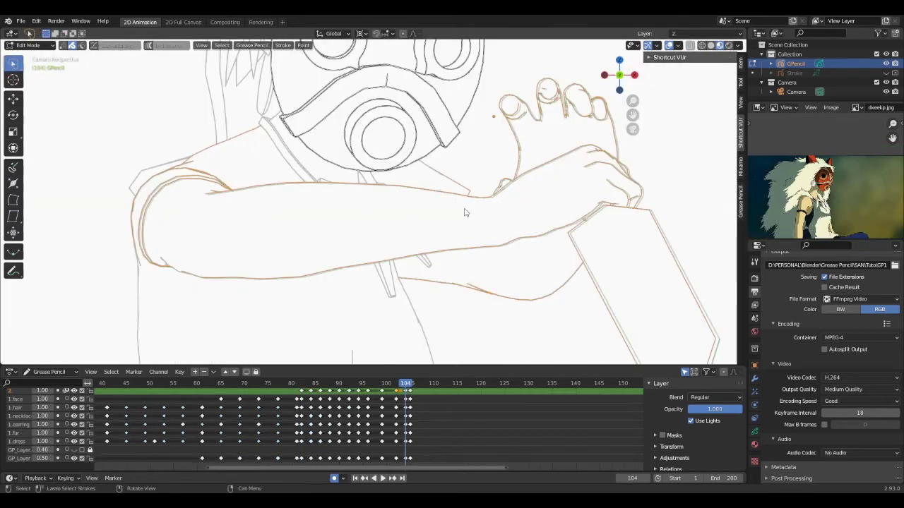
Play the animation to check the mask, arm and blade lines around frames 99 to 105.
key(space)
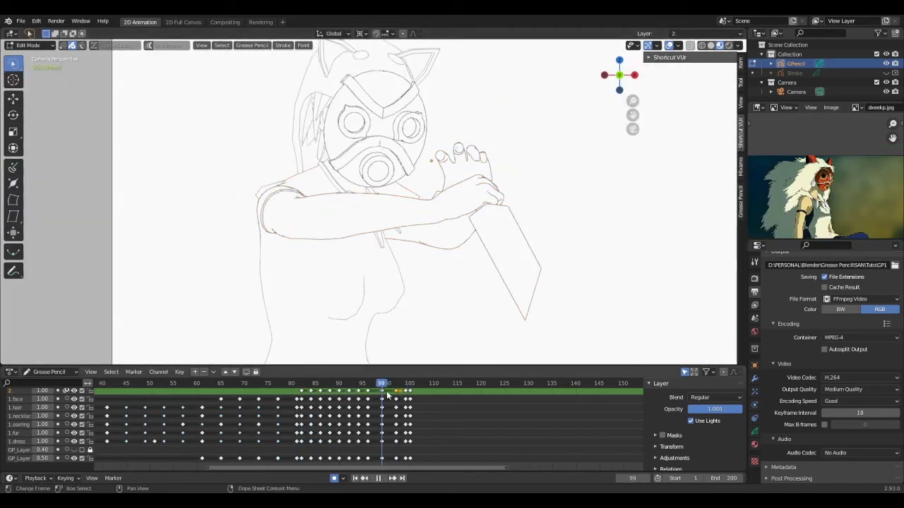
scroll(406, 296, up, 5)
mouse_move(394, 395)
mouse_down()
mouse_move(405, 392)
mouse_move(393, 386)
mouse_move(403, 388)
mouse_move(365, 399)
mouse_move(408, 401)
mouse_up()
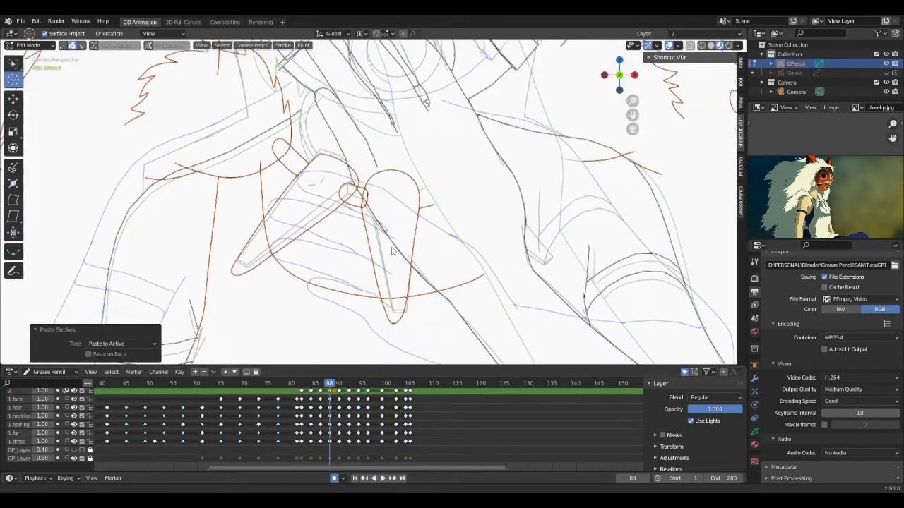
At frame 88, scale the pasted fur, dress and necklace strokes on layer 2.
shift+middle_drag(399, 353, 399, 228)
key(s)
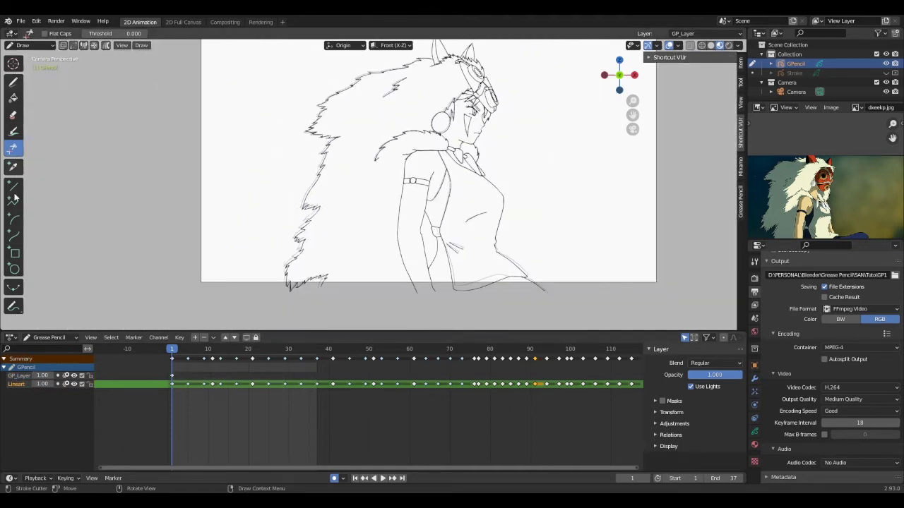
Draw a box stroke around the camera border on a layer named Frame and move that layer above GP_Layer.
click(14, 252)
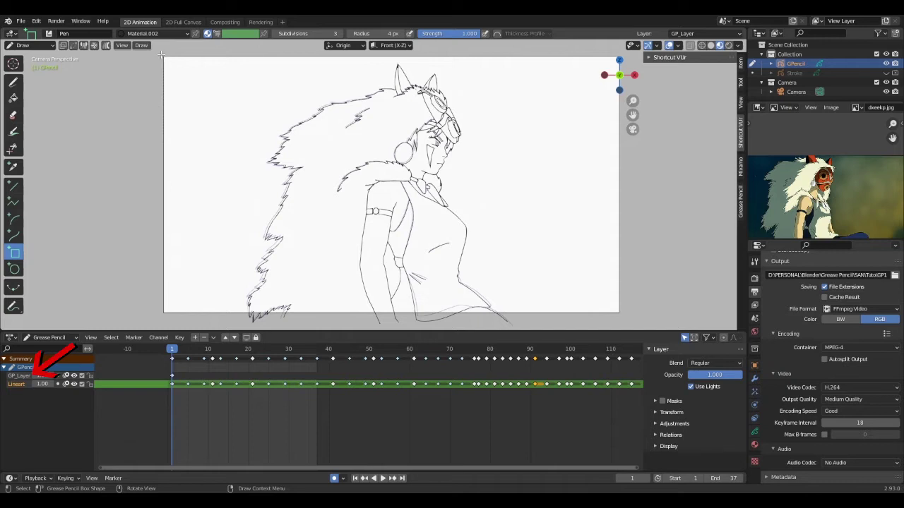
drag(162, 55, 620, 313)
double_click(21, 374)
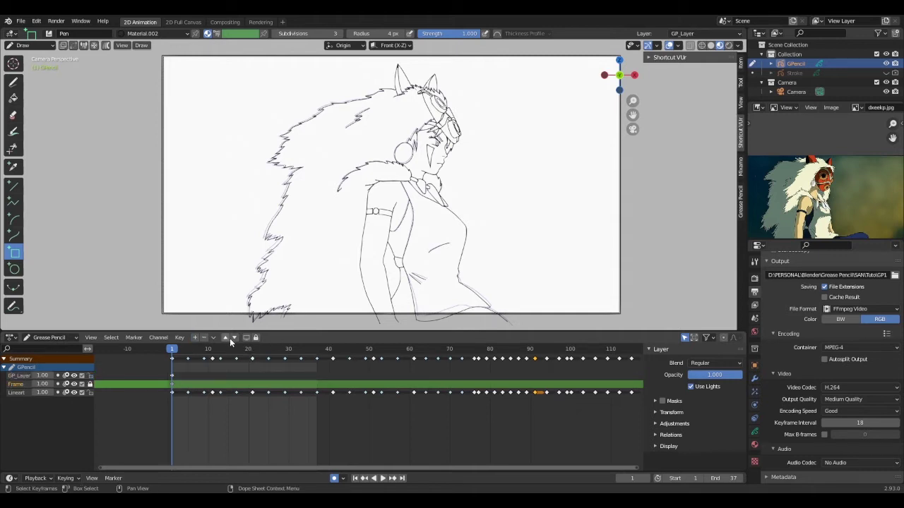
click(226, 338)
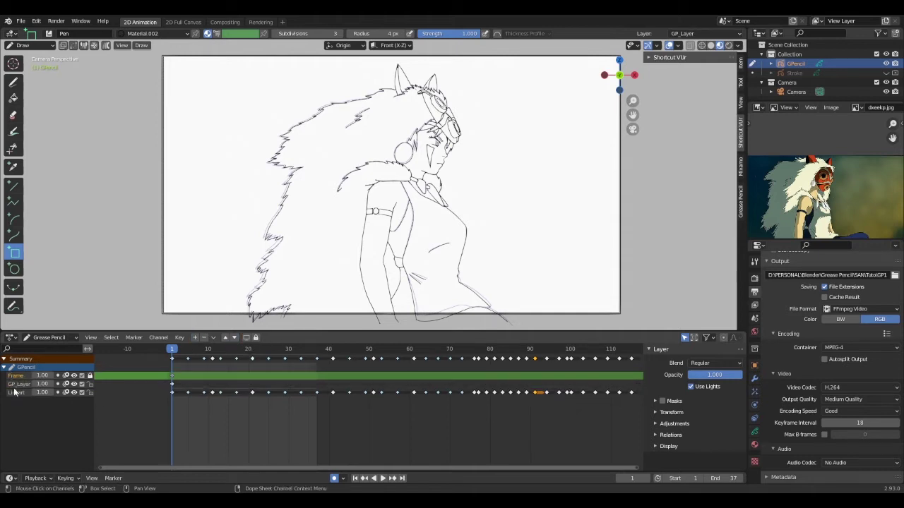
Move GP_Layer below the Lineart layer and rename it Fill.
click(23, 384)
click(234, 337)
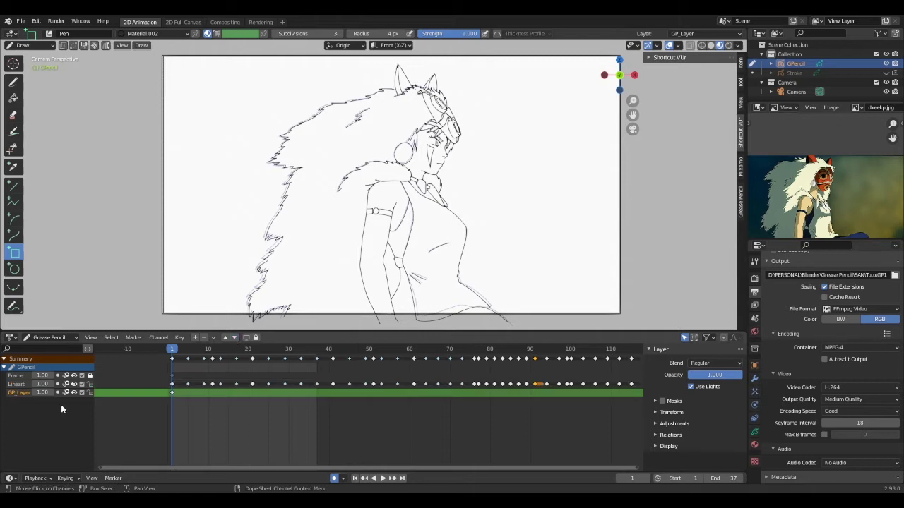
click(16, 392)
Activate the Fill tool and turn off onion skinning for the Frame, Lineart and Fill layers.
click(13, 97)
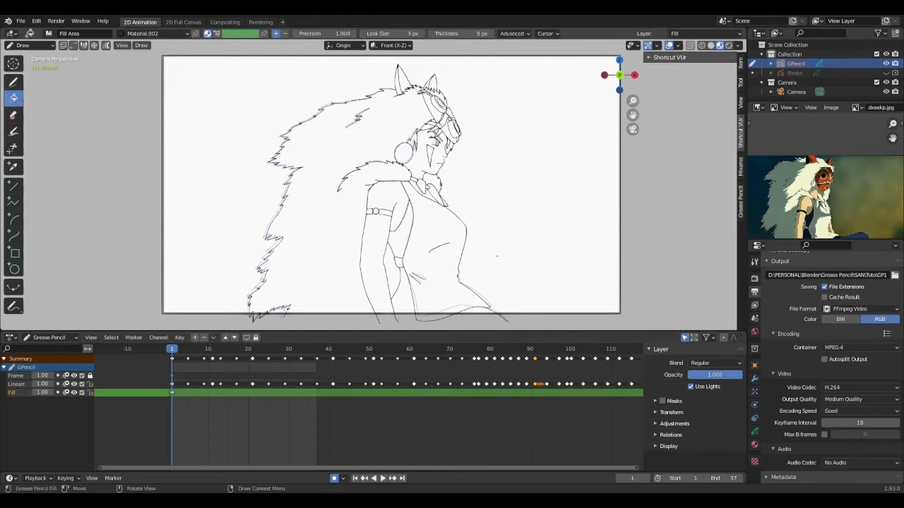
drag(66, 376, 66, 392)
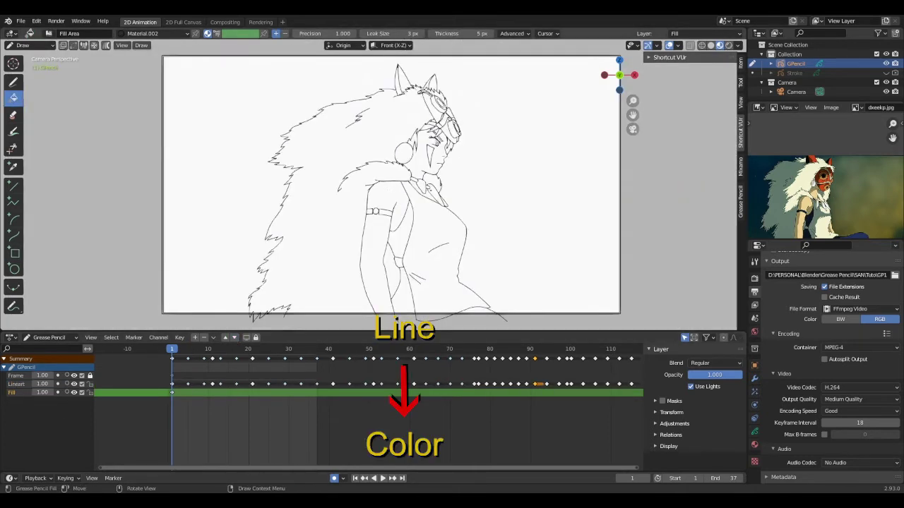
shift+middle_drag(423, 223, 384, 180)
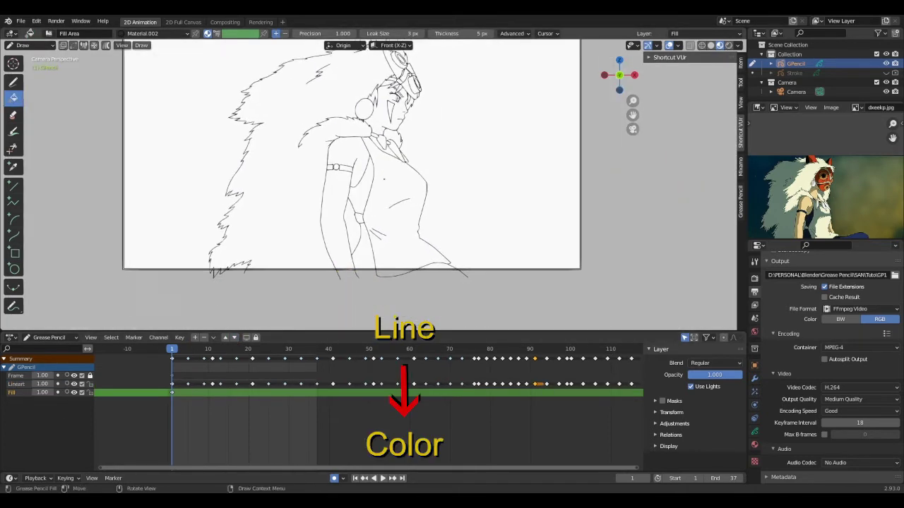
Add a second material slot to GPencil and assign the existing Solid Fill material to it.
click(754, 261)
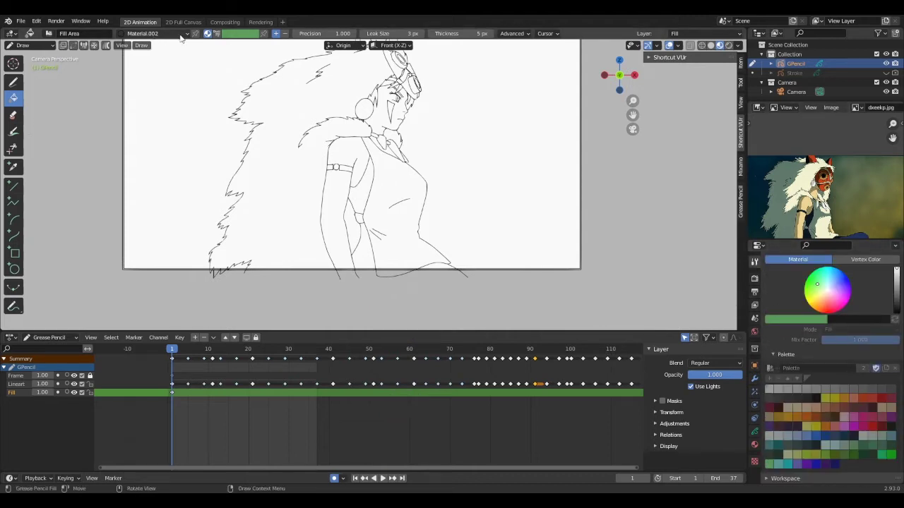
click(754, 444)
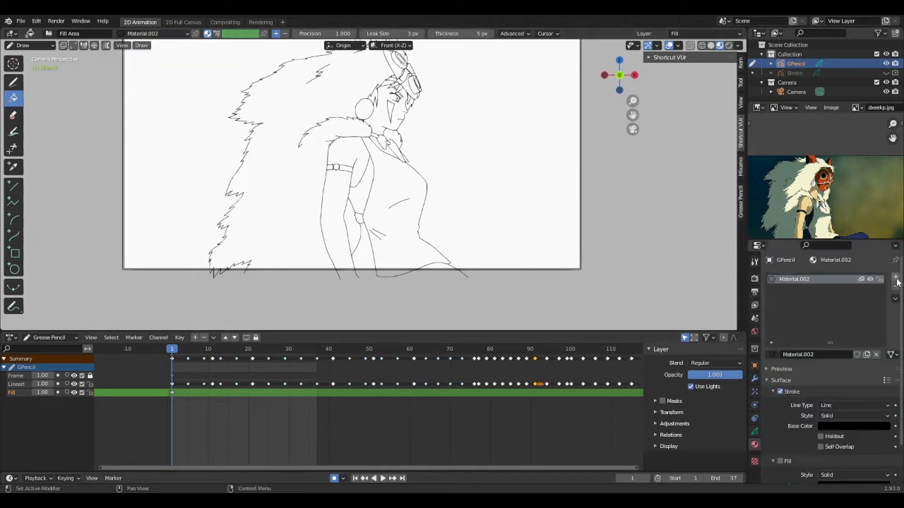
click(895, 279)
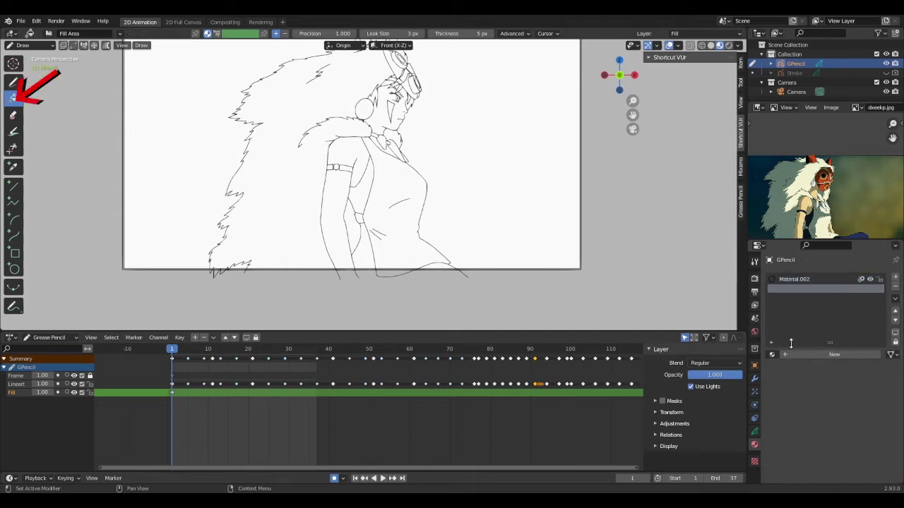
click(777, 354)
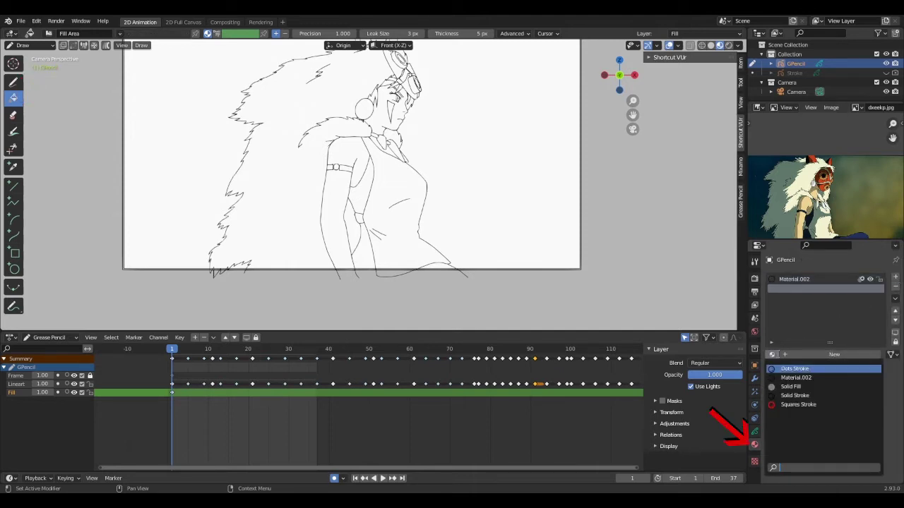
click(781, 387)
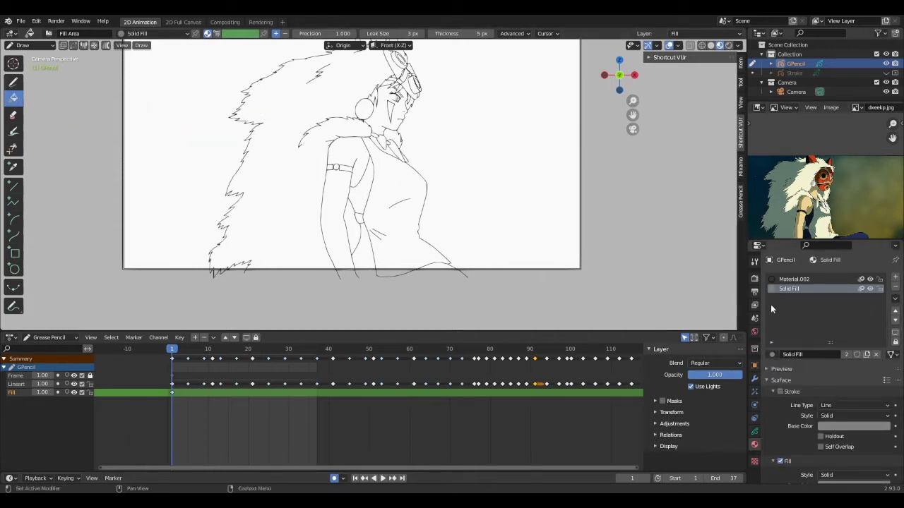
Switch the Fill Area brush to vertex color and create a new palette.
click(754, 262)
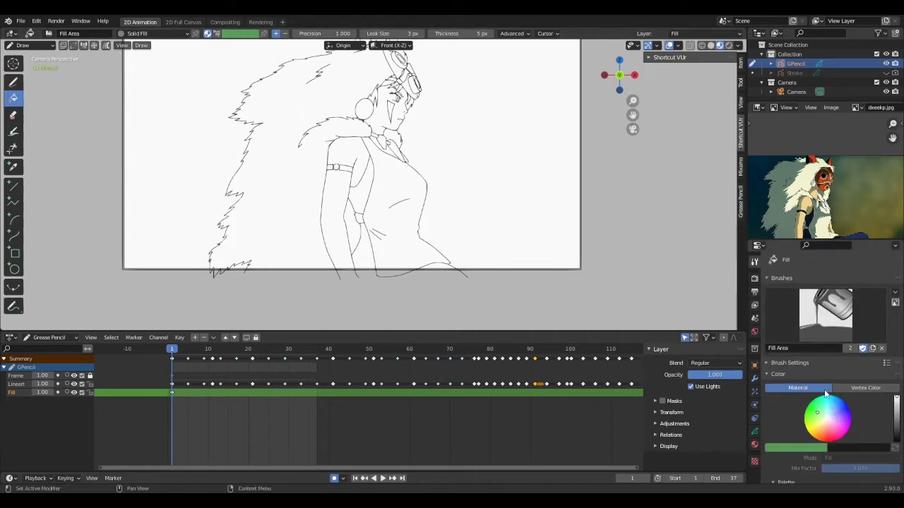
scroll(823, 389, down, 5)
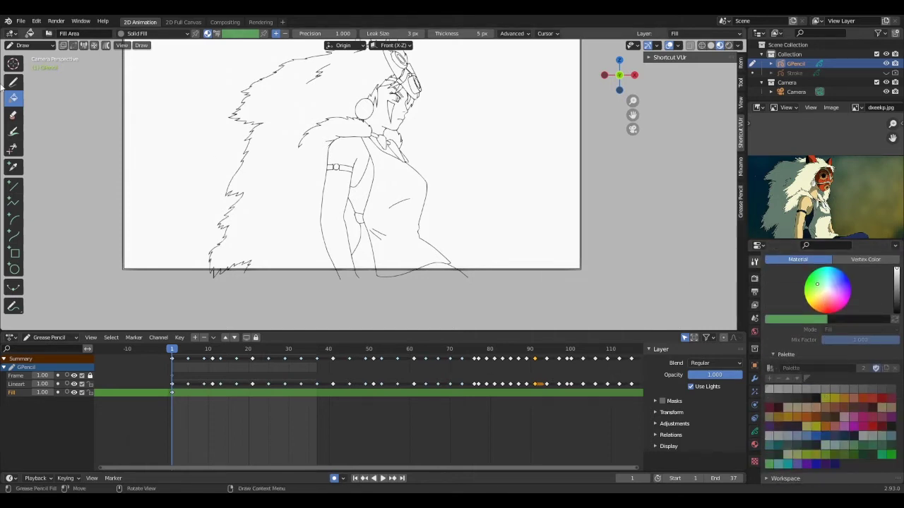
click(217, 34)
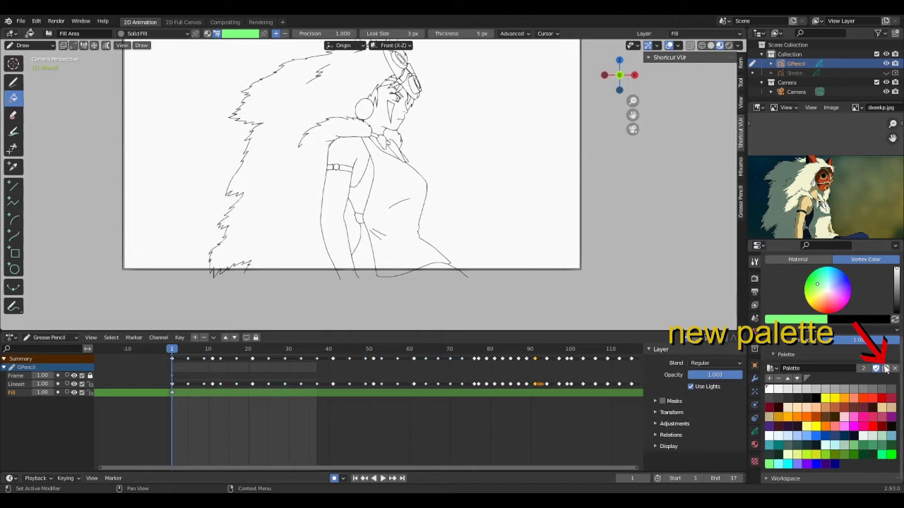
click(886, 367)
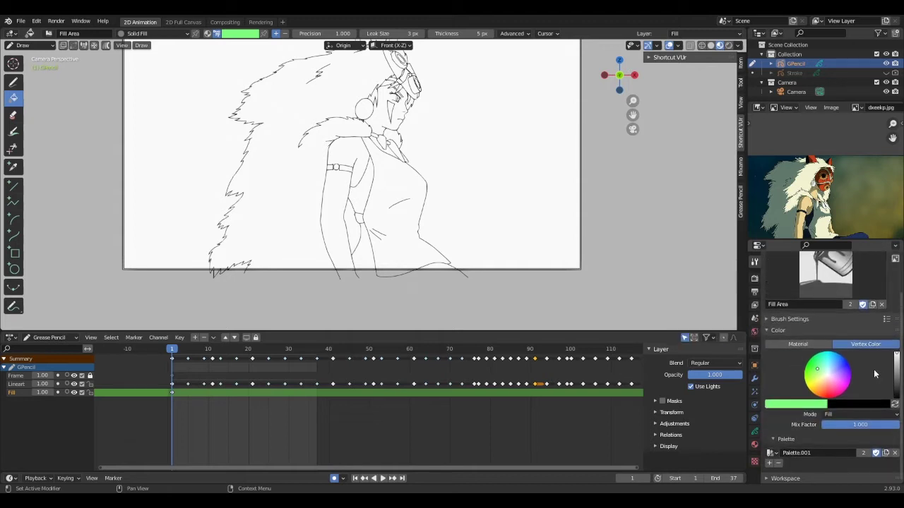
Sample the cream fur color from the reference image and add it to the new palette.
click(812, 405)
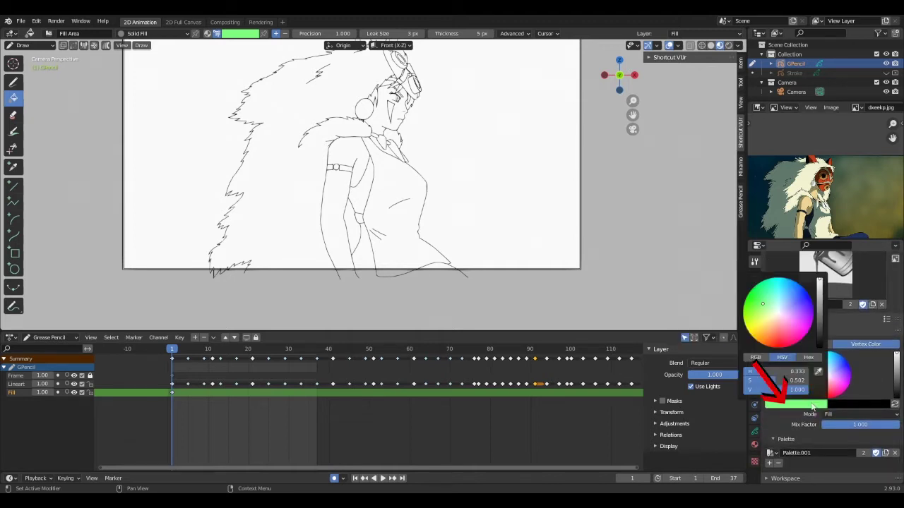
click(818, 372)
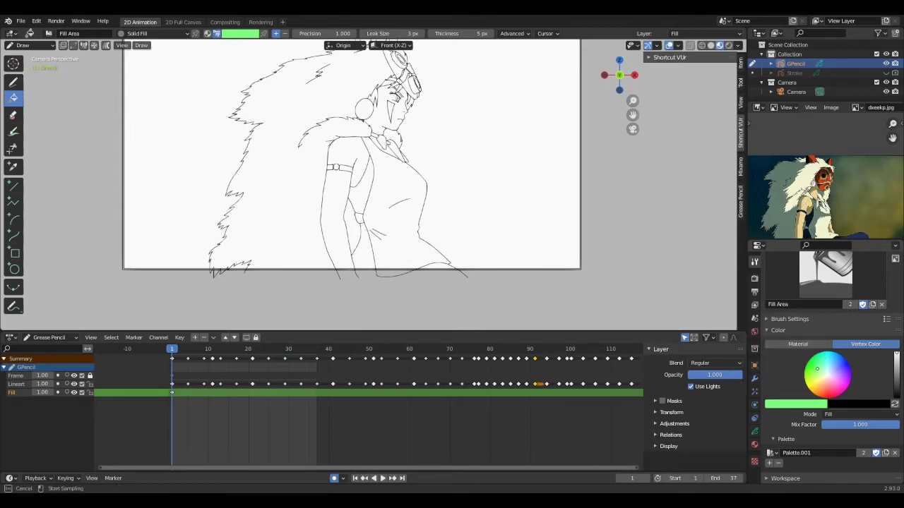
click(811, 174)
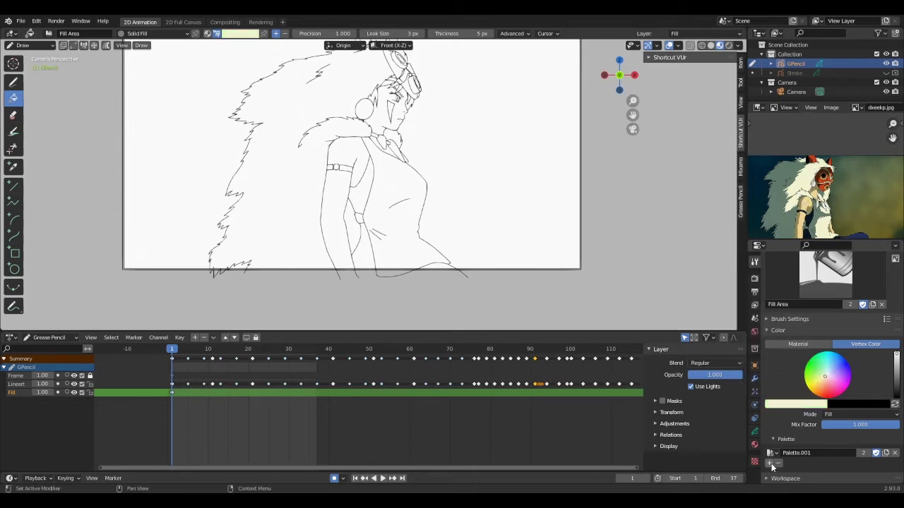
click(769, 464)
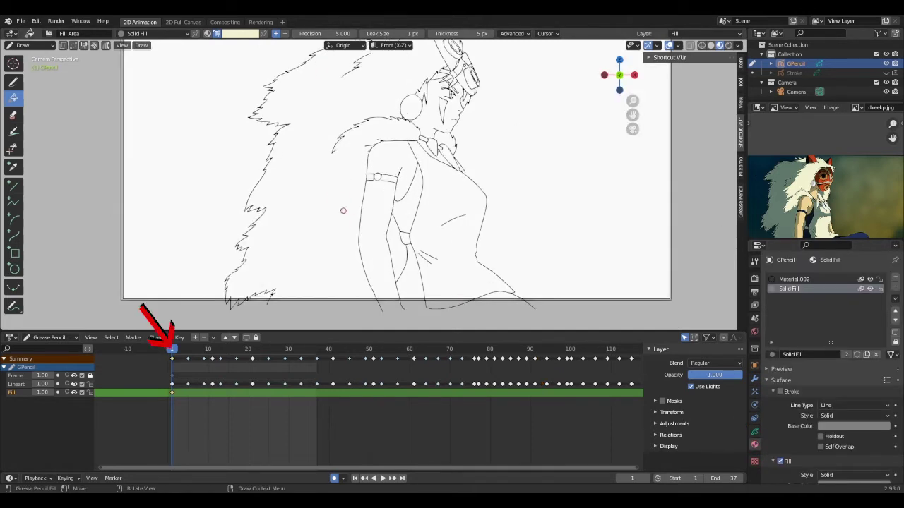
At frame 1, fill the fur cape, the gap between arm and waist, and the fur beside the mask with cream.
click(339, 209)
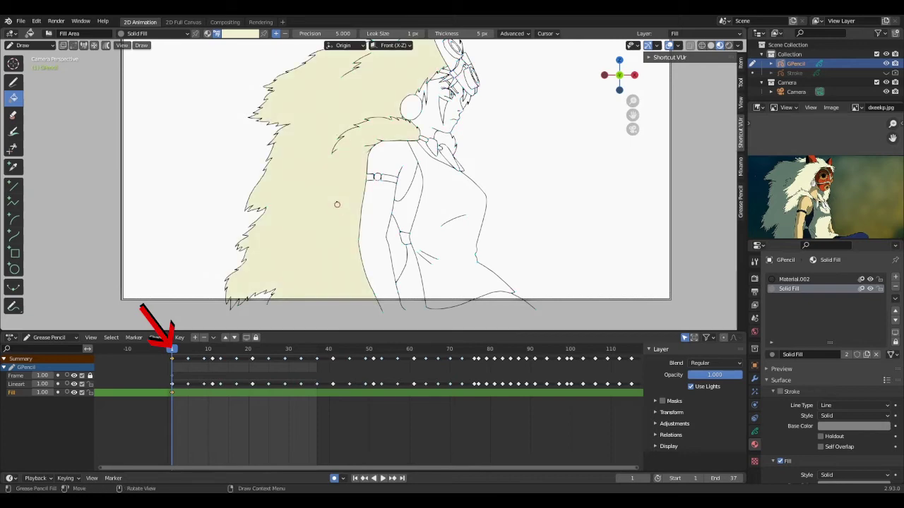
scroll(343, 211, up, 3)
click(293, 221)
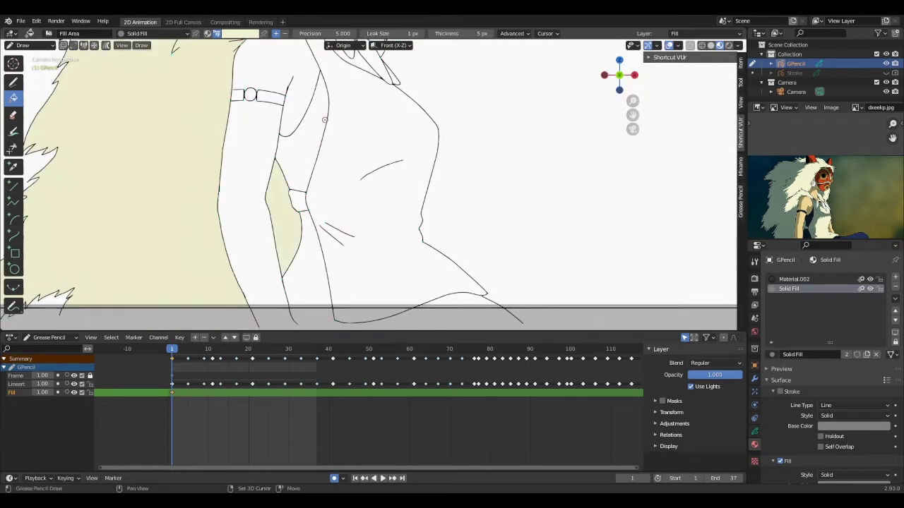
shift+middle_drag(325, 120, 424, 282)
scroll(436, 189, up, 3)
shift+middle_drag(436, 189, 359, 129)
scroll(423, 197, up, 1)
click(470, 244)
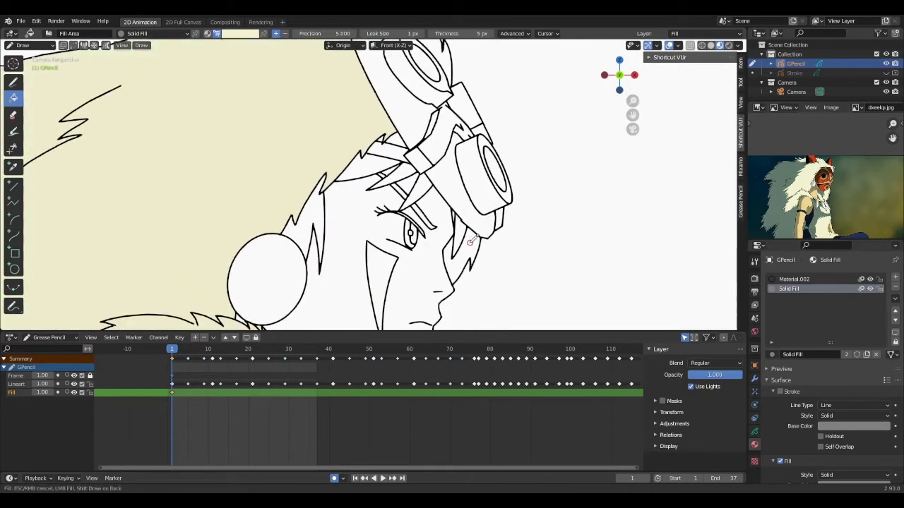
shift+middle_drag(453, 98, 507, 224)
click(492, 160)
scroll(487, 166, down, 5)
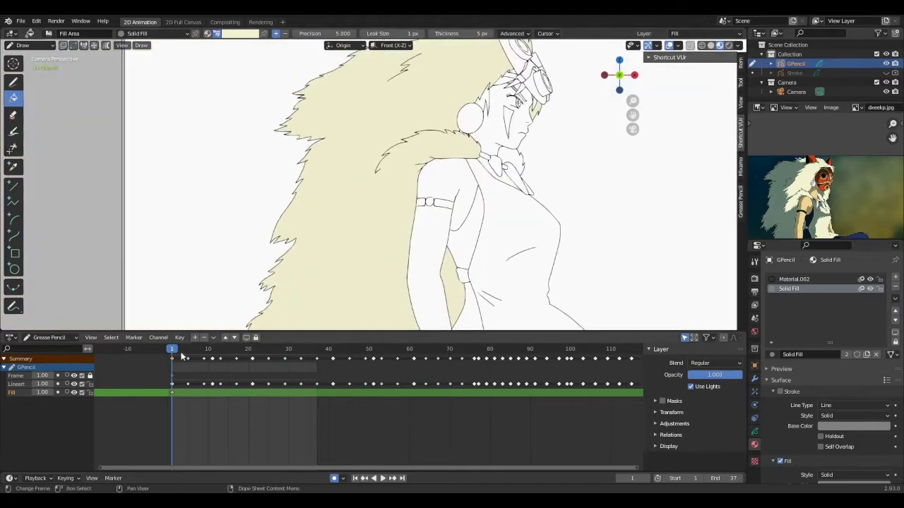
Fill the fur cape at frame 5 and the fur beneath the chin at frame 1 with cream.
click(187, 350)
shift+middle_drag(324, 148, 247, 202)
click(248, 202)
scroll(459, 168, up, 4)
shift+middle_drag(459, 167, 365, 196)
scroll(421, 228, down, 2)
click(171, 349)
scroll(329, 240, up, 2)
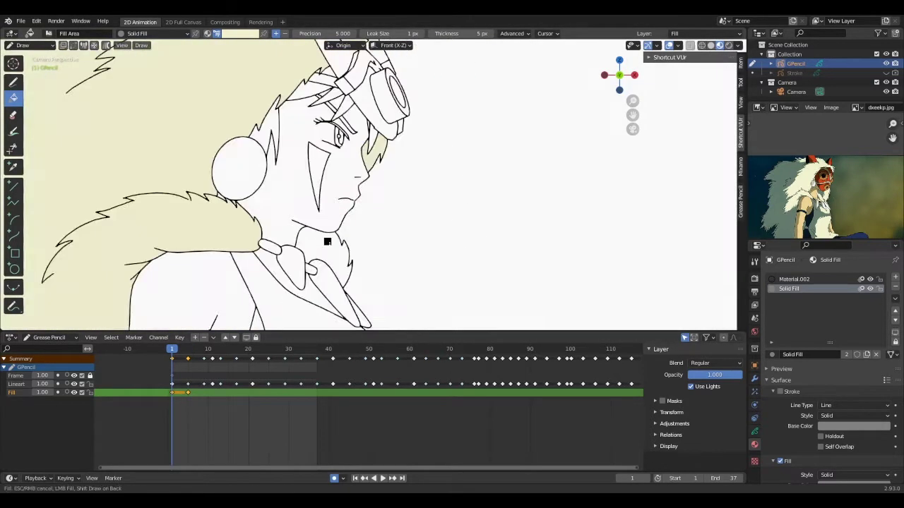
Fill the fur cape at frame 9 with the same cream color.
scroll(329, 240, down, 3)
click(204, 349)
click(252, 244)
scroll(374, 219, up, 3)
scroll(386, 173, down, 3)
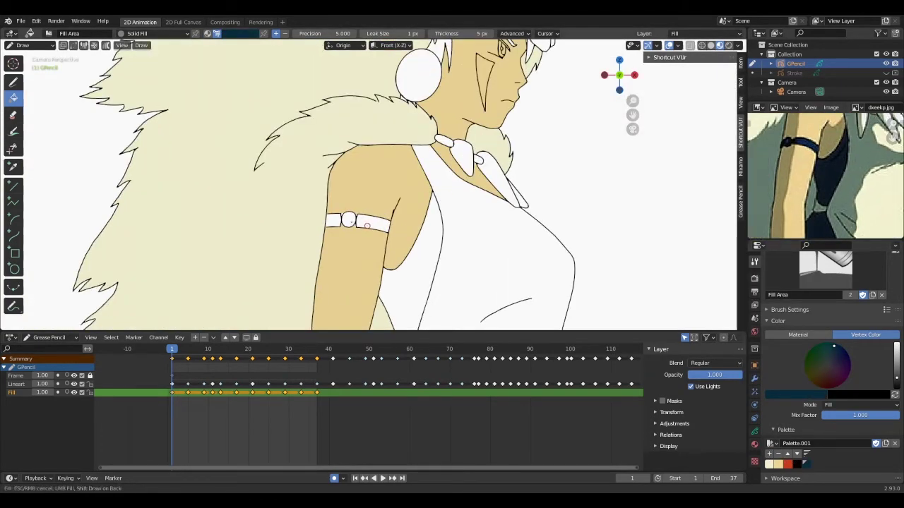
At frame 1, fill the armband with dark teal and the necklace fang with pale cream.
click(356, 221)
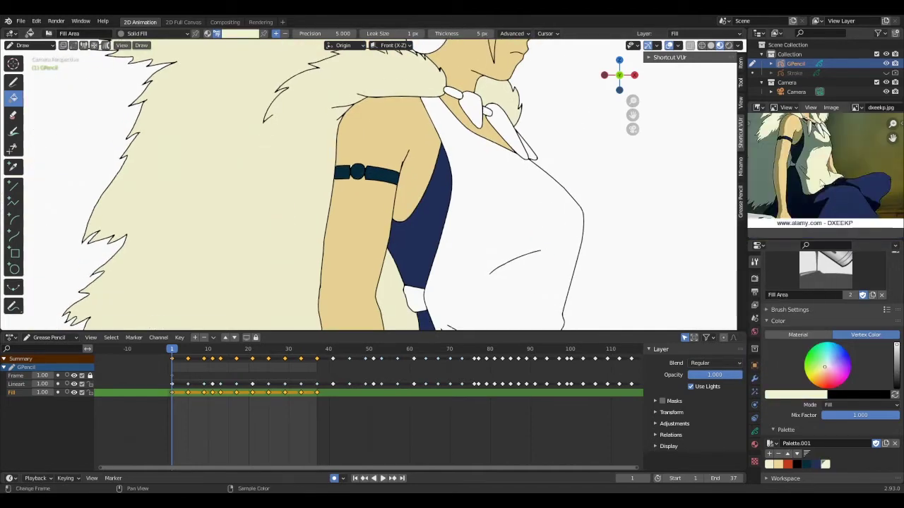
click(499, 117)
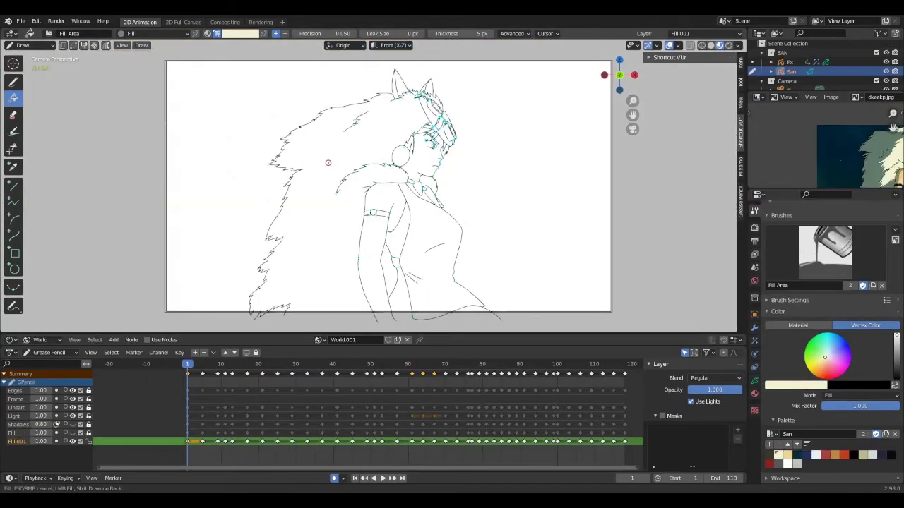
Try filling the cape on layer Fill.001 at precision 0.050, undo the fill and set the precision to 5.000.
click(327, 163)
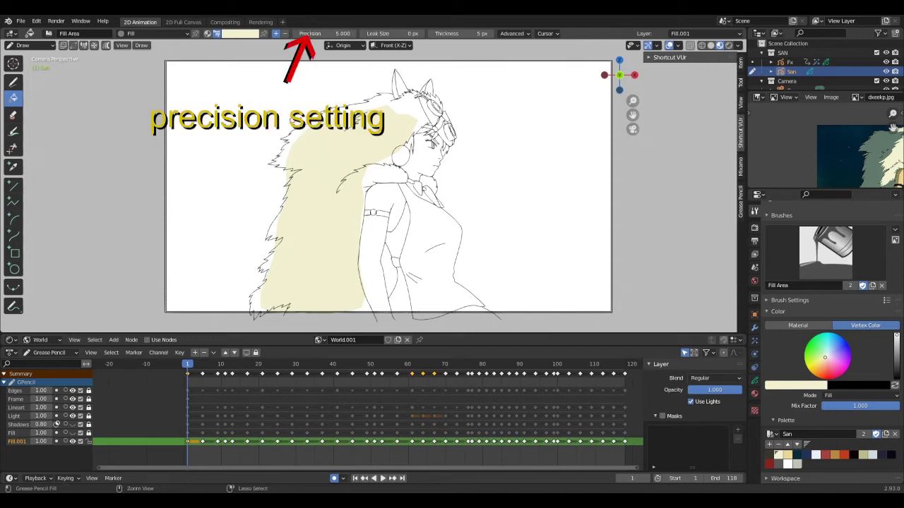
key(ctrl+z)
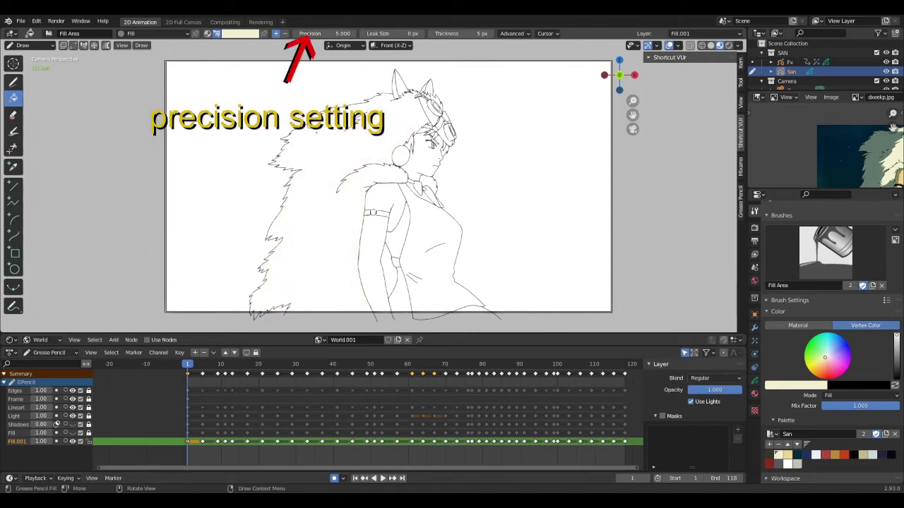
Try filling the fur cape at precision 5.000, inspect the fill along its edges and undo it.
click(331, 156)
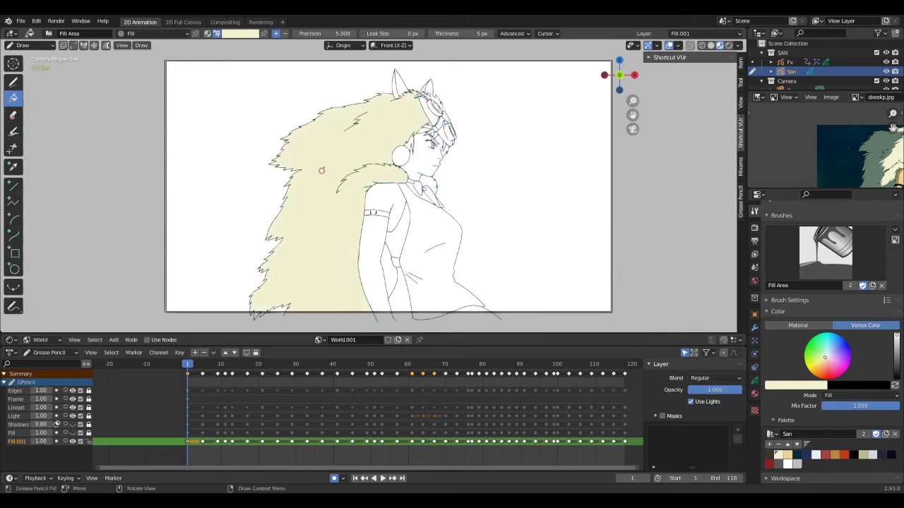
scroll(331, 159, up, 5)
mouse_move(290, 96)
shift+middle_down()
mouse_move(268, 212)
mouse_move(244, 135)
shift+middle_up()
scroll(400, 170, down, 4)
scroll(401, 169, down, 1)
key(ctrl+z)
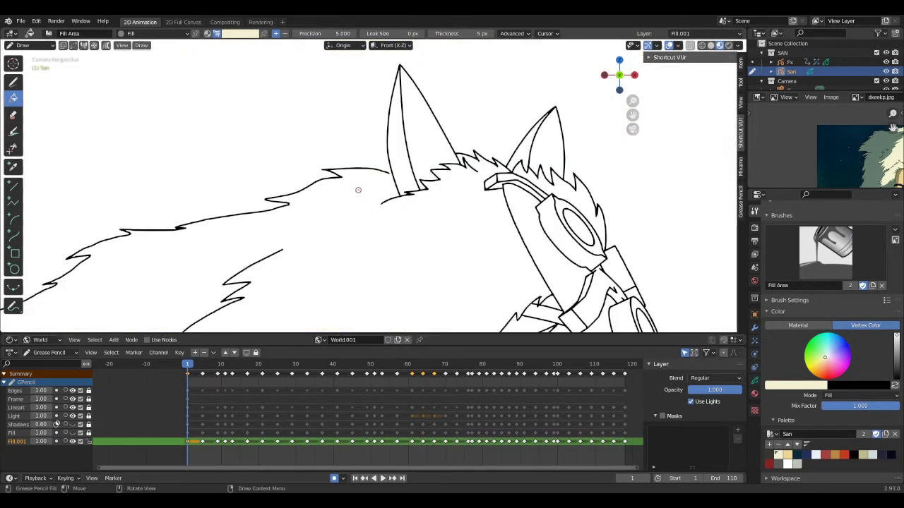
Try filling the cape close up at frame 1 and adjust the fill's stroke extensions across the gaps in the line art.
click(357, 190)
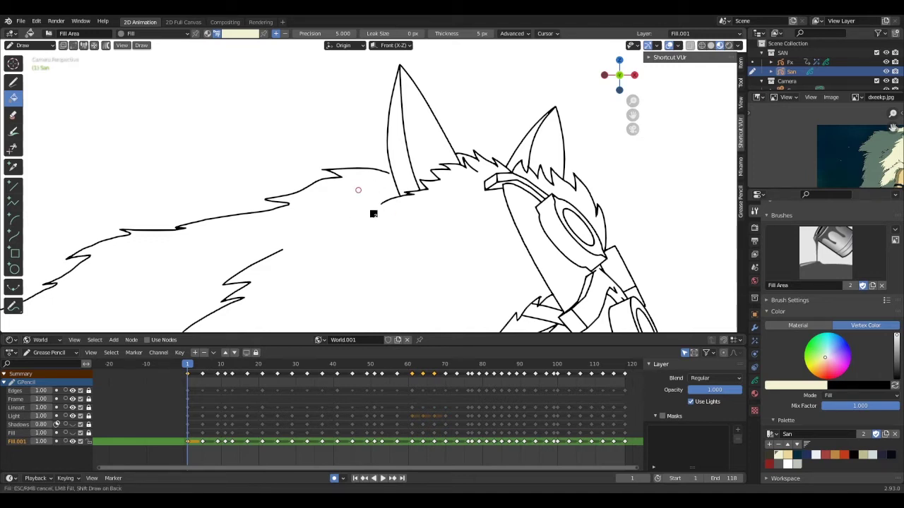
click(373, 212)
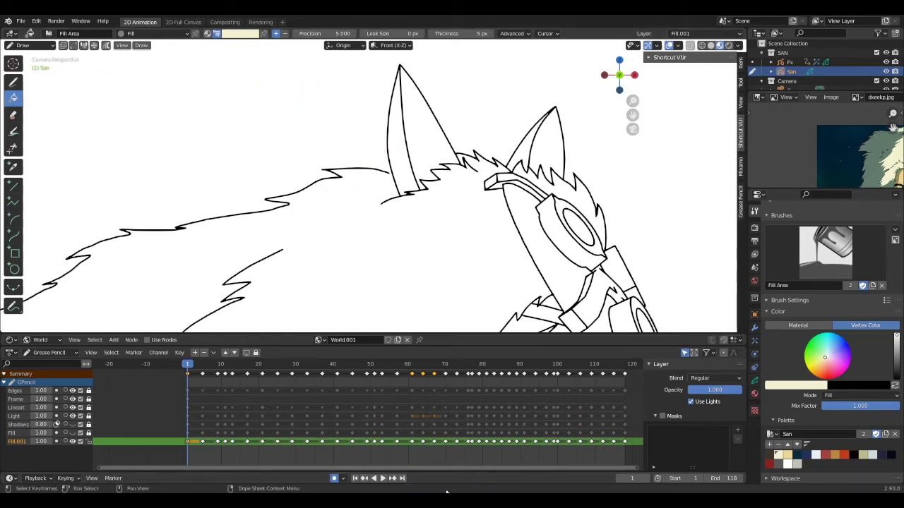
click(508, 33)
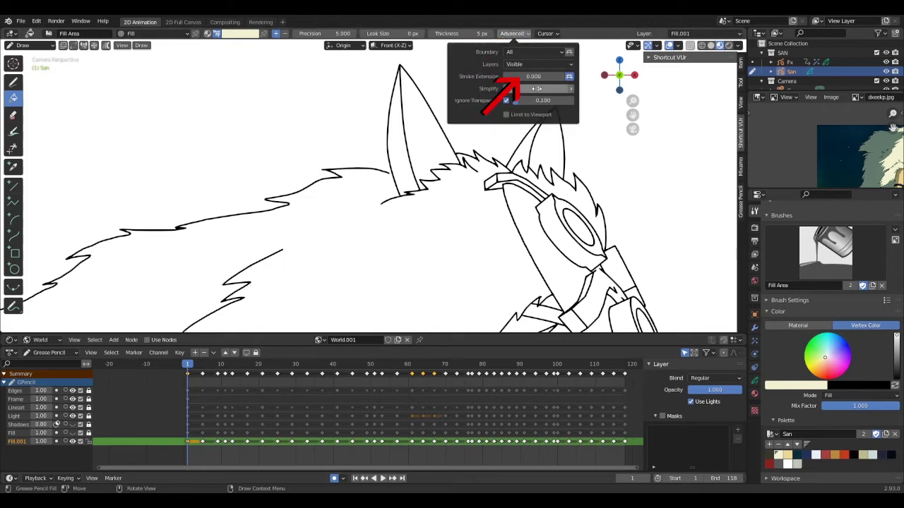
click(363, 245)
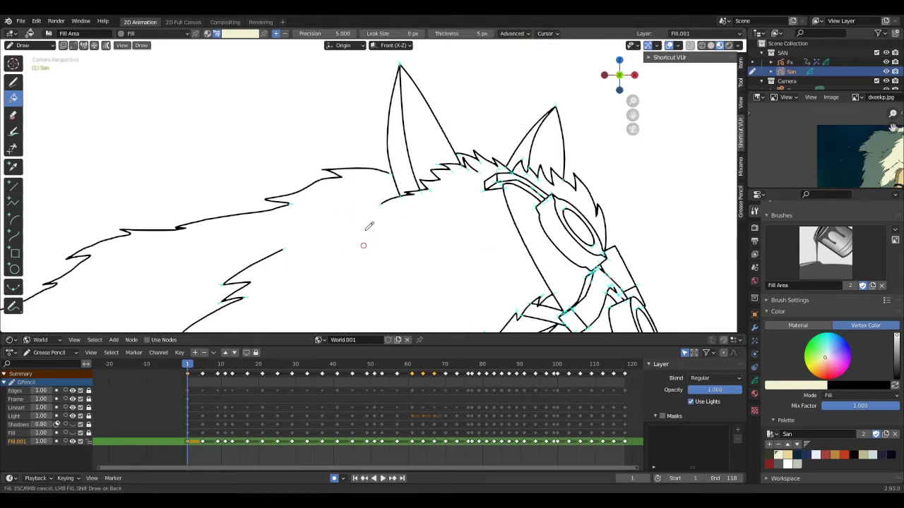
scroll(376, 201, down, 8)
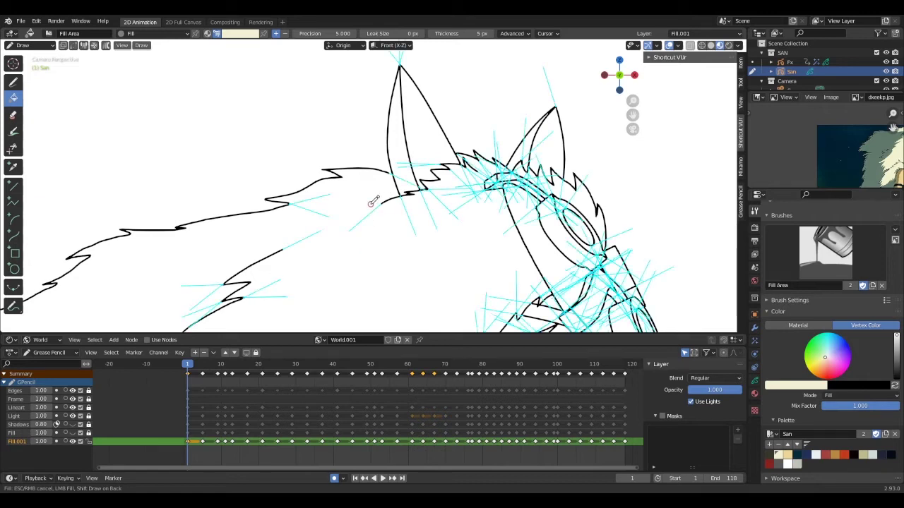
click(372, 202)
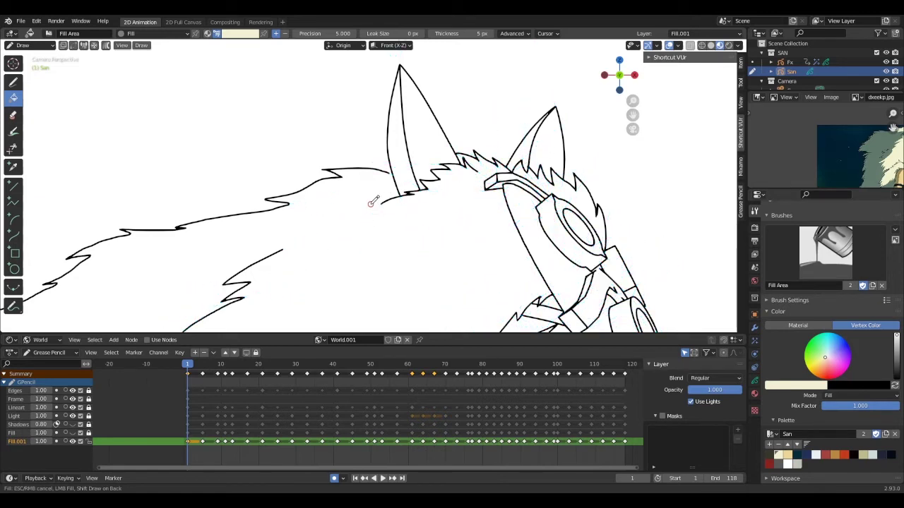
click(372, 202)
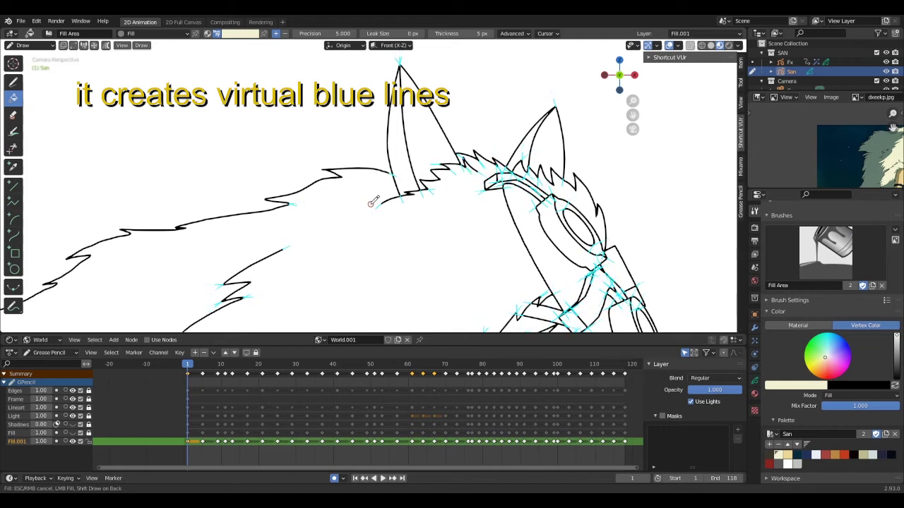
Keep the stroke extensions short and fill the whole fur cape with cream at frame 1.
scroll(371, 204, up, 4)
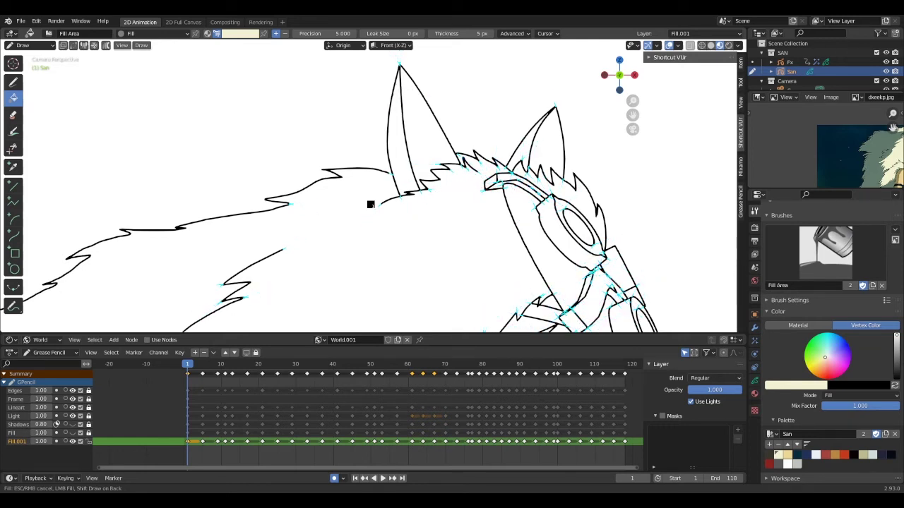
scroll(371, 205, down, 5)
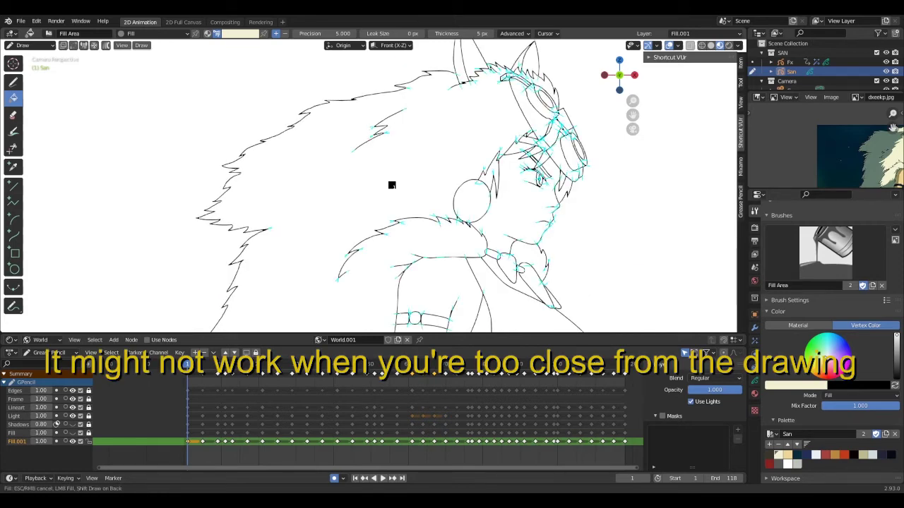
click(391, 184)
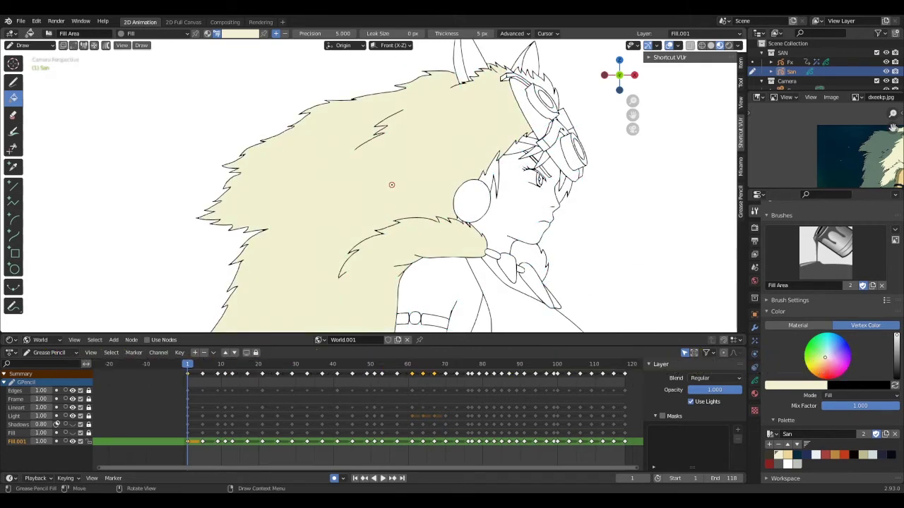
scroll(381, 194, down, 5)
scroll(373, 200, up, 2)
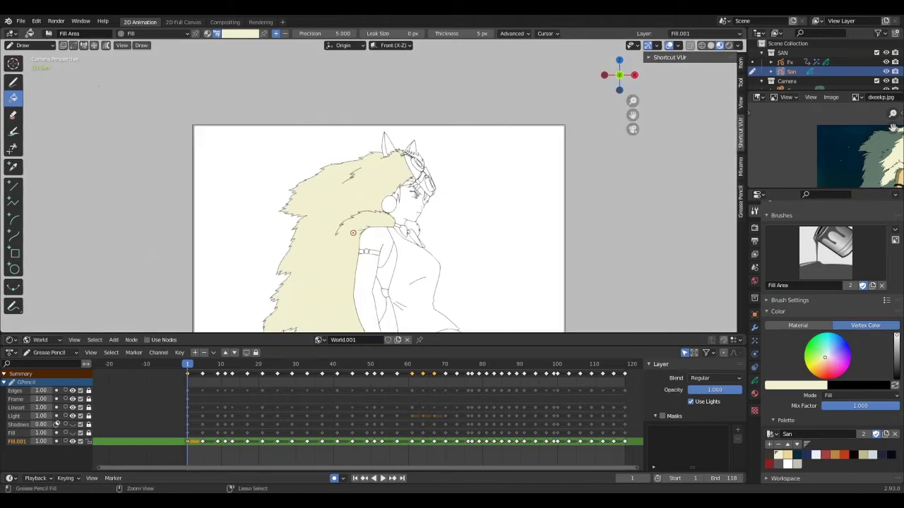
Select the Fill.001 keyframes from 1 to 57 and fill the cape with cream on all of them using multiframe editing.
click(396, 419)
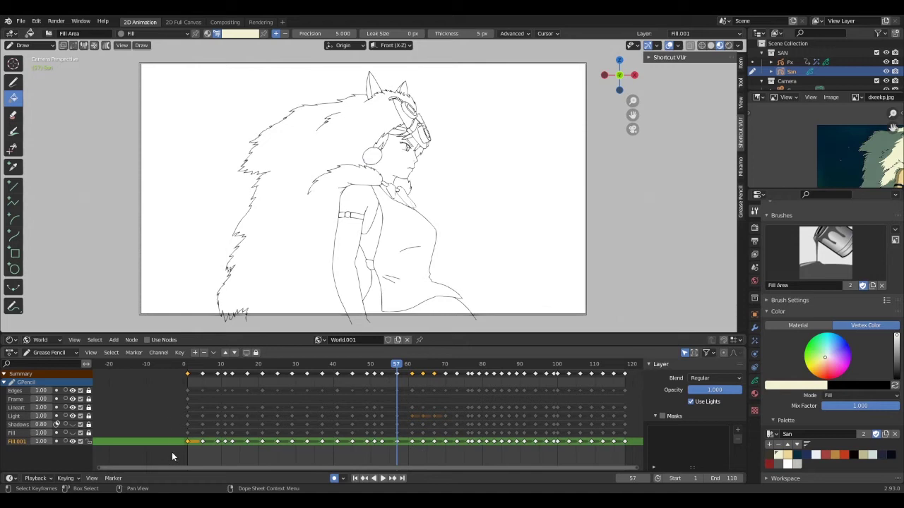
drag(172, 453, 399, 442)
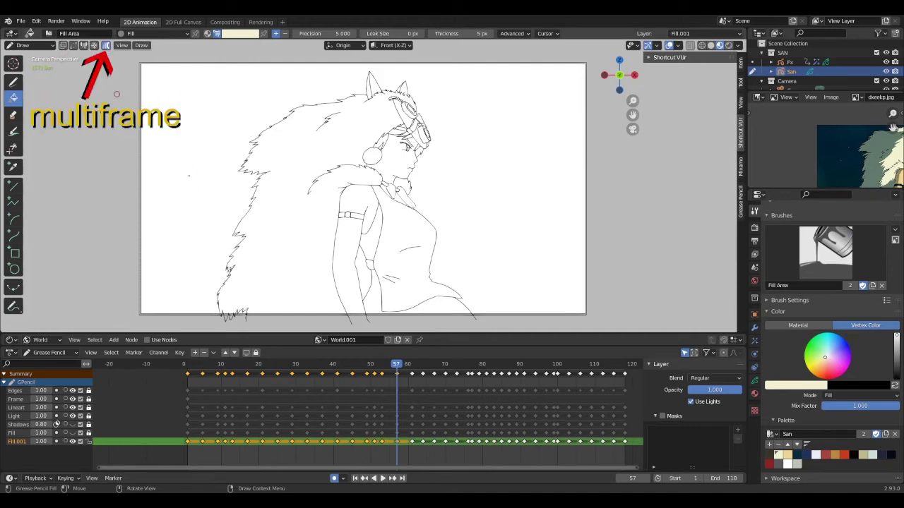
click(187, 368)
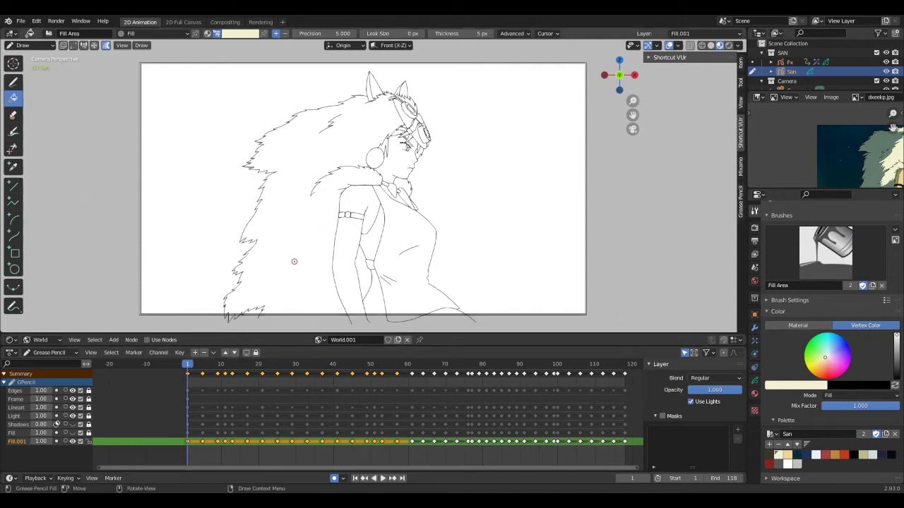
click(293, 234)
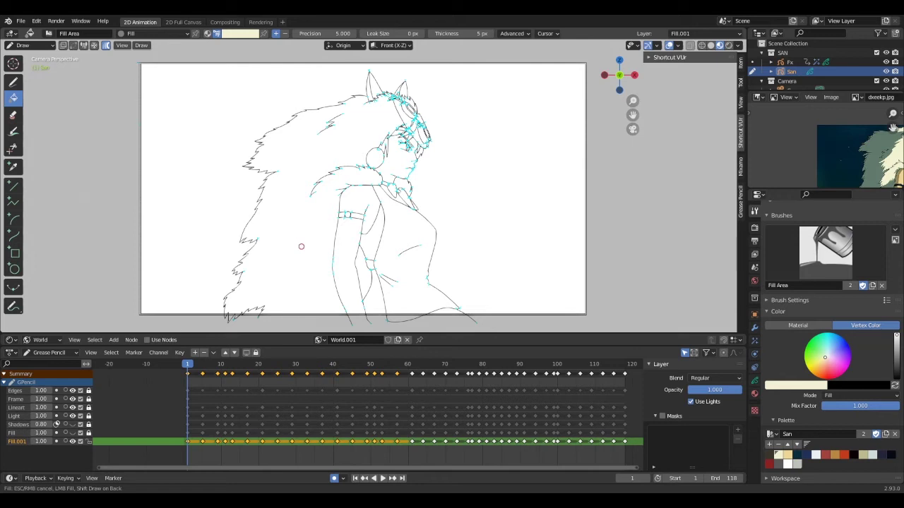
click(293, 234)
Play and scrub through the animation to check the cape fill across the selected keyframes.
key(space)
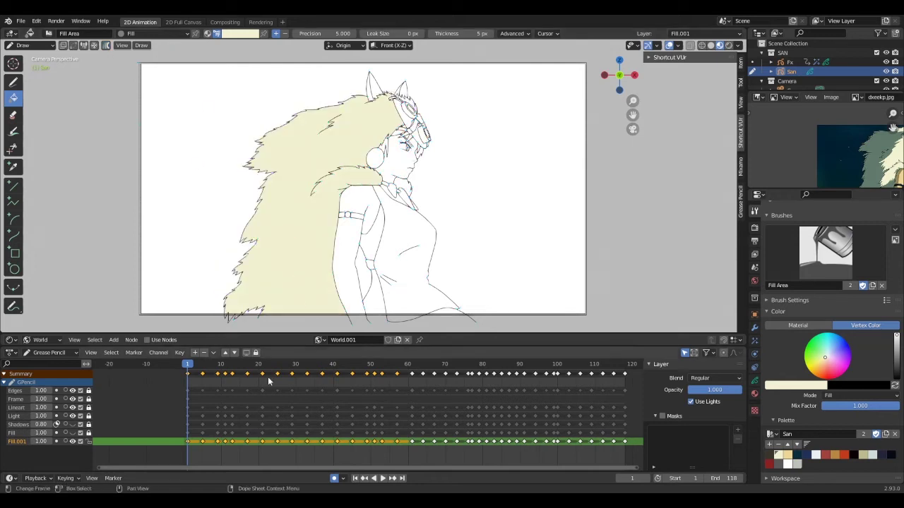
mouse_move(204, 366)
mouse_down()
mouse_move(333, 367)
mouse_move(233, 372)
mouse_move(383, 388)
mouse_move(233, 397)
mouse_move(392, 409)
mouse_move(192, 414)
mouse_up()
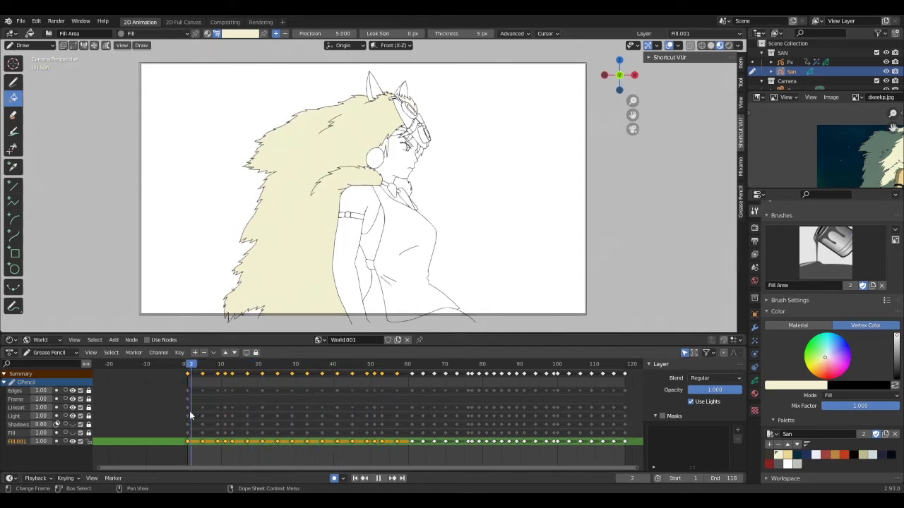
drag(179, 454, 400, 443)
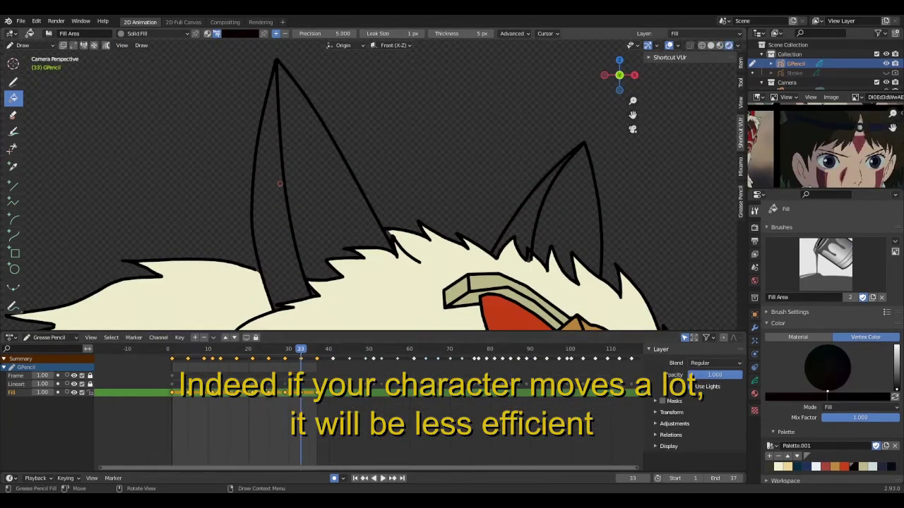
Select the Fill keyframes from 13 to 37, enable multiframe editing and fill the mask's inner ears with orange-red.
drag(350, 409, 216, 389)
click(220, 351)
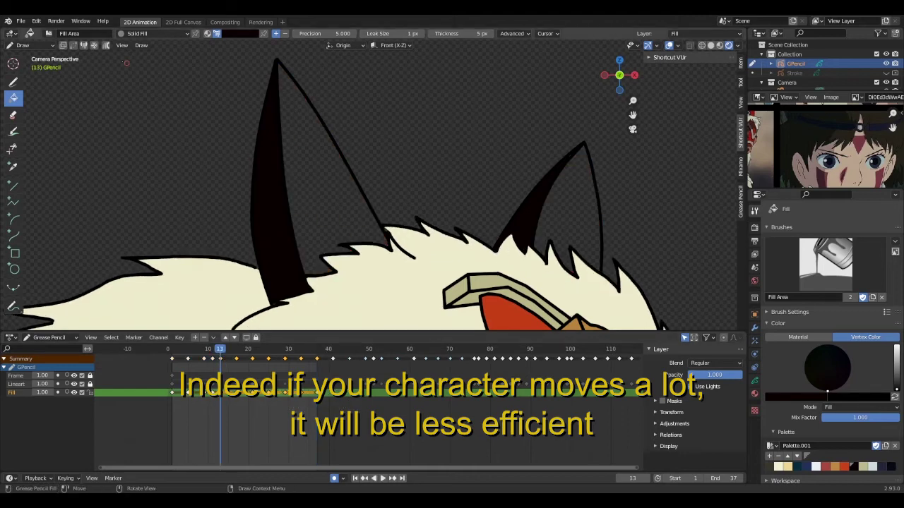
click(105, 45)
click(844, 467)
click(575, 171)
click(297, 107)
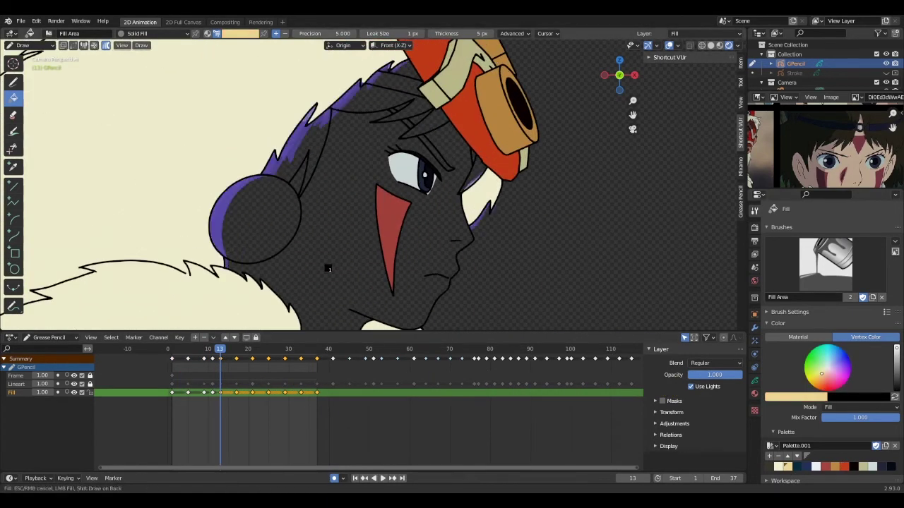
Fill the face, neck, chest opening and shoulder with the sand skin color on the selected frames.
right_click(445, 271)
mouse_move(452, 270)
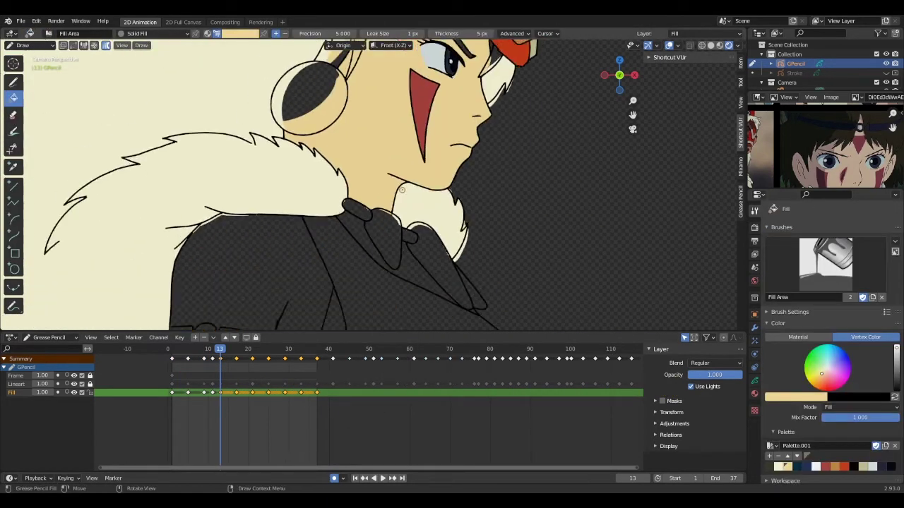
scroll(375, 244, up, 2)
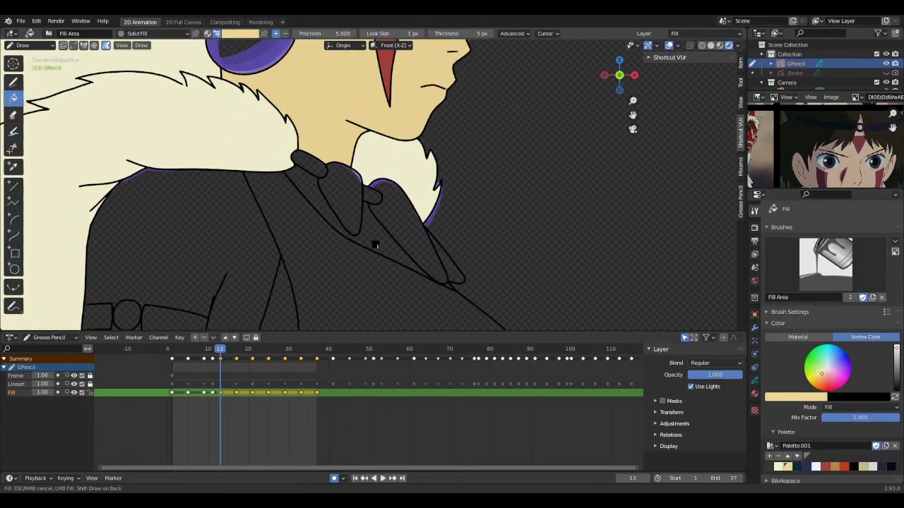
click(375, 245)
click(375, 244)
click(375, 245)
shift+middle_drag(237, 250, 411, 137)
click(411, 137)
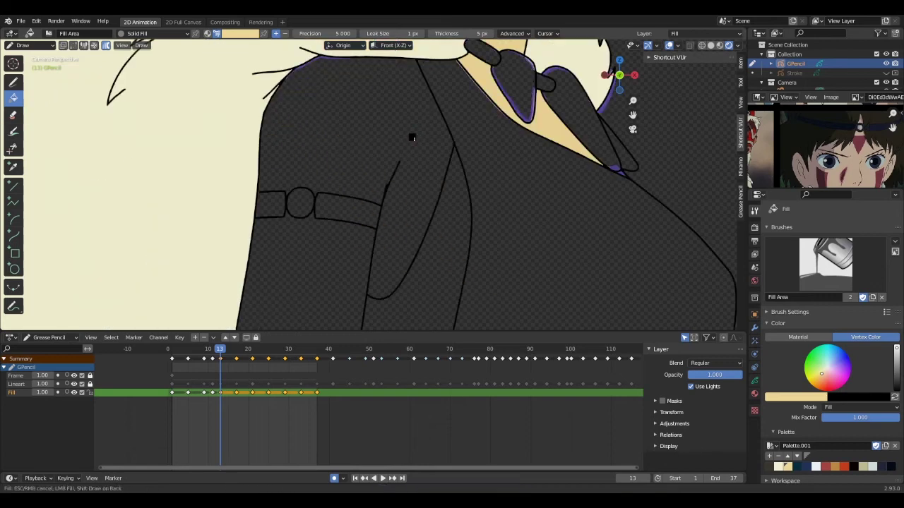
scroll(412, 136, down, 3)
Fill the dress with the palette's cream color on the selected frames.
click(777, 466)
shift+middle_drag(340, 276, 285, 160)
click(285, 160)
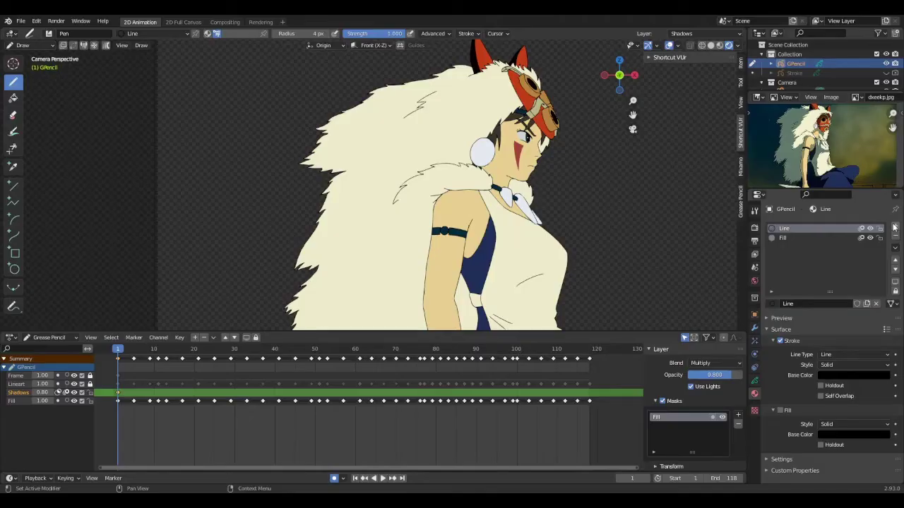
Add a third material slot with a separate copy of the Line material and name it Edge.
click(894, 228)
click(773, 303)
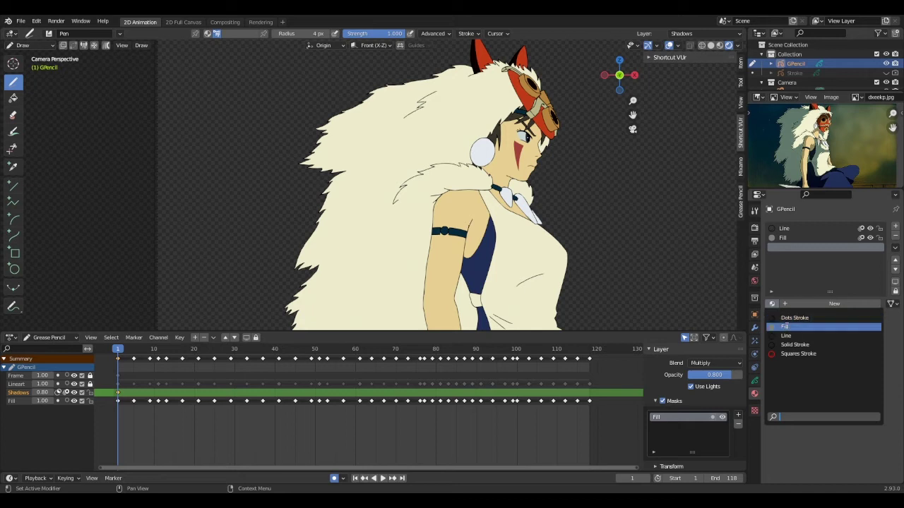
click(867, 319)
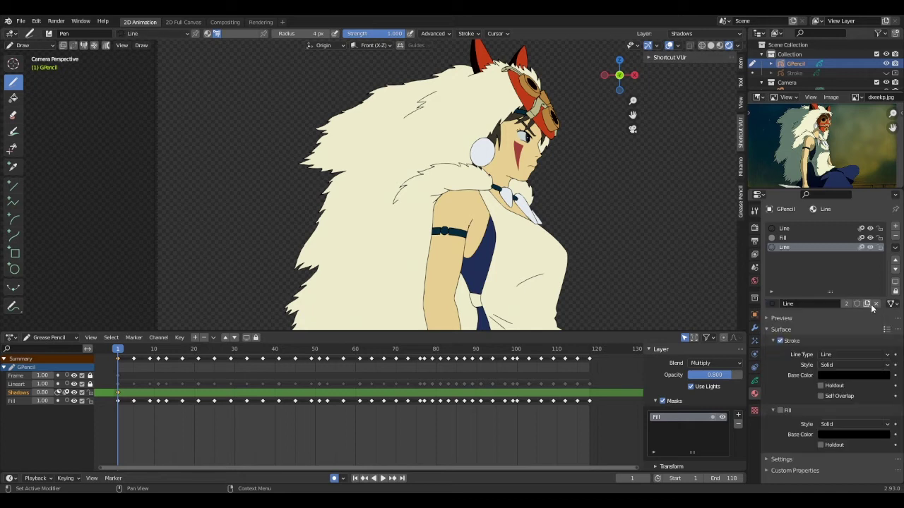
click(805, 244)
text(Edges)
key(Return)
Change the Edge material's stroke base color to bright green.
click(856, 376)
drag(883, 283, 882, 240)
drag(849, 293, 842, 310)
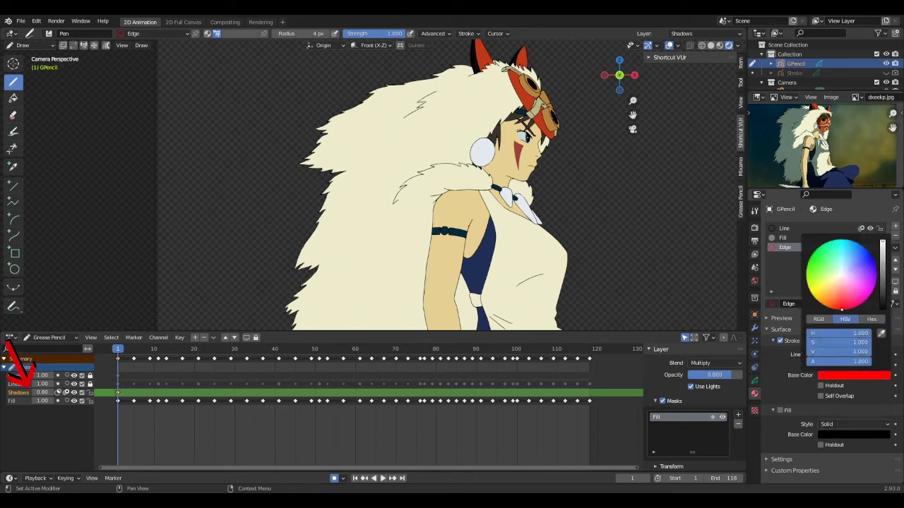
click(808, 261)
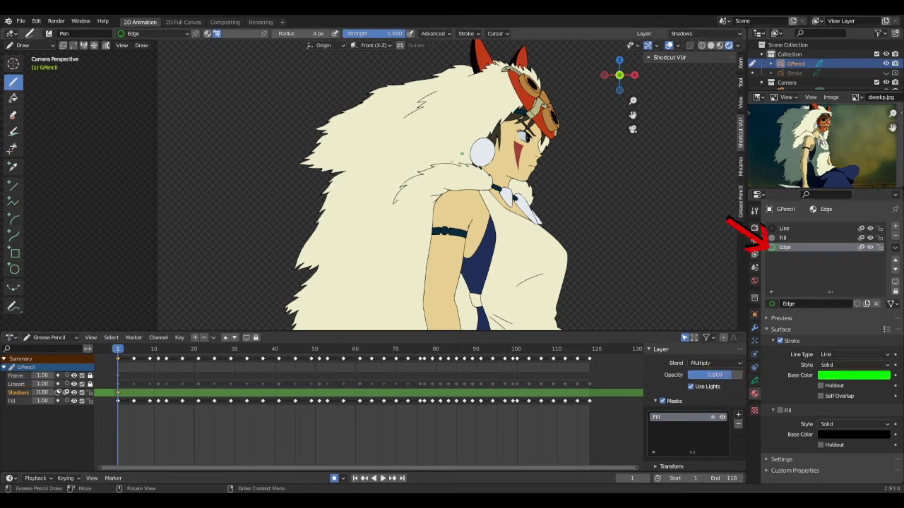
Draw green zigzag shadow edges over the fur cape and collar at frame 1 with the Edge material.
scroll(337, 183, up, 3)
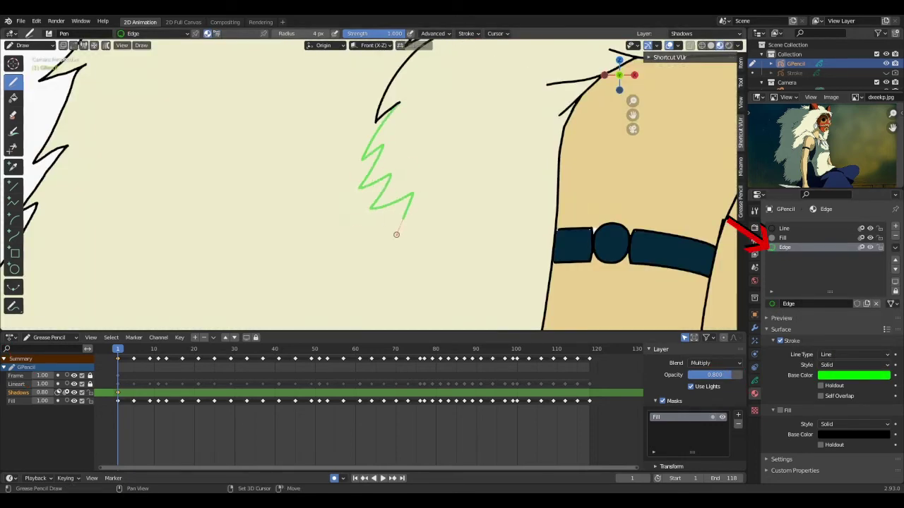
mouse_move(396, 233)
ctrl+middle_down()
mouse_move(438, 191)
mouse_move(466, 92)
ctrl+middle_up()
shift+middle_drag(487, 85, 451, 282)
shift+middle_drag(495, 109, 469, 142)
drag(529, 80, 276, 309)
shift+middle_drag(276, 309, 290, 210)
mouse_move(395, 123)
ctrl+mouse_down()
mouse_move(347, 177)
mouse_move(373, 155)
ctrl+mouse_up()
shift+middle_drag(408, 99, 395, 170)
drag(395, 169, 334, 224)
shift+middle_drag(423, 143, 402, 175)
drag(375, 200, 302, 299)
Lock the Fill layer, delete the selected strokes in Edit Mode and return to Draw Mode.
key(Tab)
click(91, 401)
key(x)
key(Tab)
Draw the zigzag shadow edge down the cape's fur hood behind the round earring.
drag(513, 69, 305, 261)
shift+middle_drag(308, 260, 386, 109)
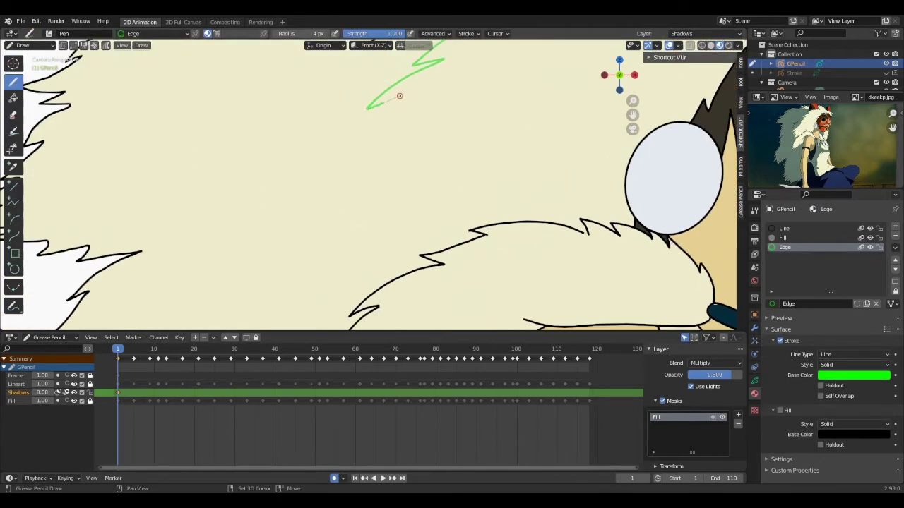
drag(321, 305, 418, 265)
mouse_move(321, 63)
ctrl+middle_down()
mouse_move(330, 117)
mouse_move(339, 64)
ctrl+middle_up()
shift+middle_drag(395, 85, 437, 233)
mouse_move(503, 242)
mouse_down()
mouse_move(449, 226)
mouse_move(371, 246)
mouse_up()
mouse_move(381, 141)
ctrl+middle_down()
mouse_move(385, 212)
mouse_move(419, 105)
ctrl+middle_up()
Draw the green shadow edges on the face, around the hair strands and the eye.
mouse_move(385, 261)
ctrl+middle_down()
mouse_move(379, 216)
mouse_move(293, 280)
ctrl+middle_up()
ctrl+middle_drag(424, 205, 421, 159)
mouse_move(480, 187)
mouse_down()
mouse_move(472, 162)
mouse_move(427, 192)
mouse_up()
mouse_move(408, 142)
ctrl+middle_down()
mouse_move(405, 209)
mouse_move(417, 145)
ctrl+middle_up()
mouse_move(545, 117)
mouse_down()
mouse_move(430, 147)
mouse_move(379, 307)
mouse_up()
shift+middle_drag(374, 282, 434, 224)
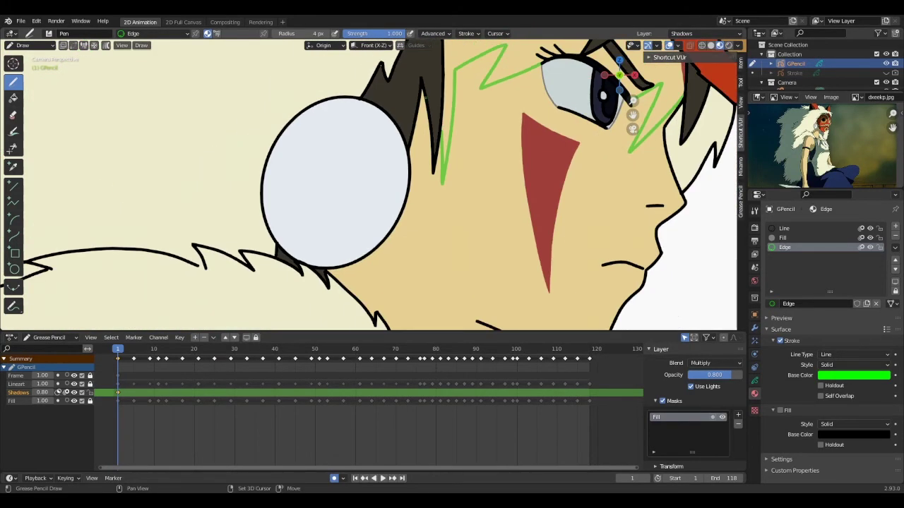
Draw the green shadow edges on the dress and upper arm.
shift+middle_drag(434, 282, 353, 106)
ctrl+middle_drag(381, 233, 385, 183)
ctrl+middle_drag(840, 155, 840, 123)
mouse_move(394, 159)
mouse_down()
mouse_move(401, 239)
mouse_move(396, 151)
mouse_up()
shift+middle_drag(540, 290, 411, 185)
ctrl+middle_drag(411, 176, 414, 195)
Outline the shadow areas on the two fang pendants of the necklace with the Edge material.
drag(334, 153, 436, 253)
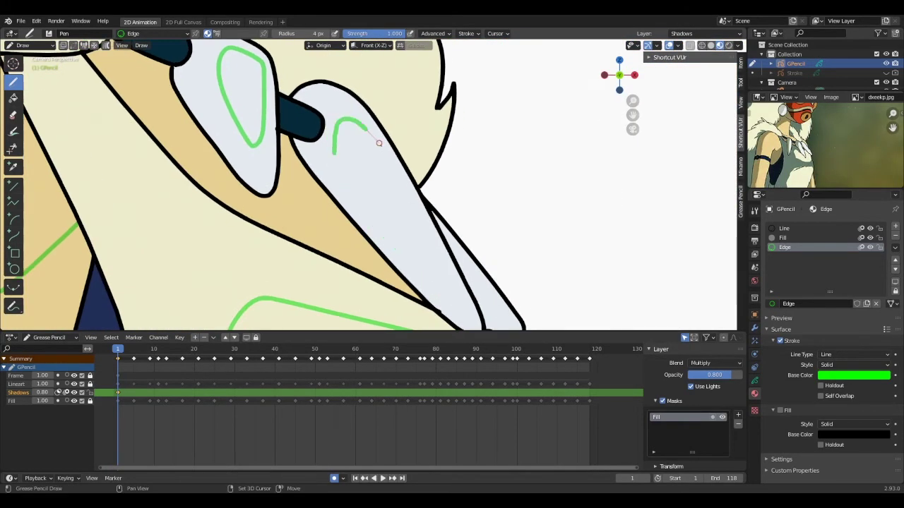
drag(361, 119, 484, 304)
scroll(246, 168, down, 2)
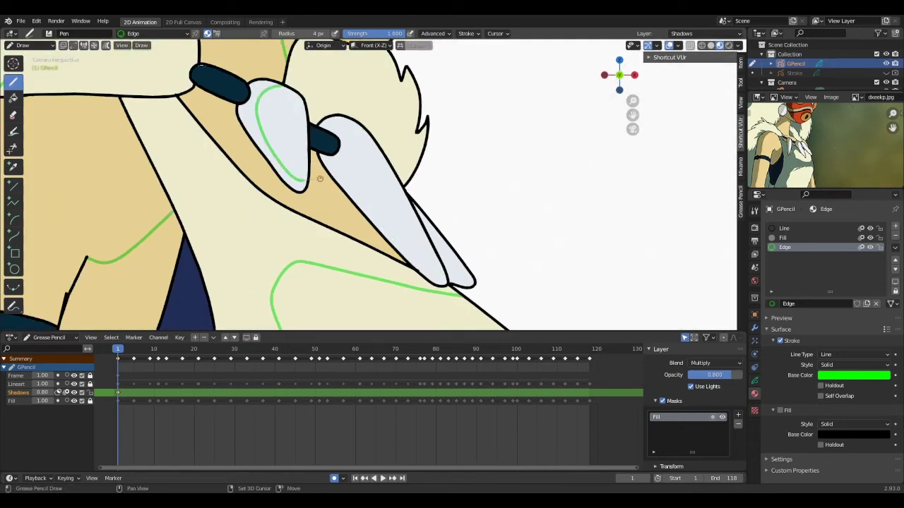
Push the green shadow edge strokes into place over the character on frame 21 in Sculpt Mode.
scroll(423, 208, down, 5)
scroll(442, 237, up, 4)
scroll(359, 188, down, 7)
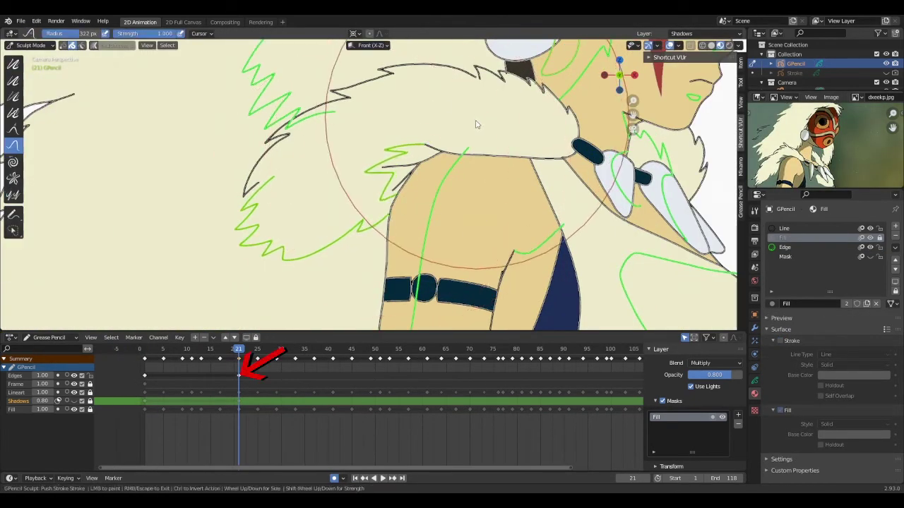
scroll(216, 193, up, 3)
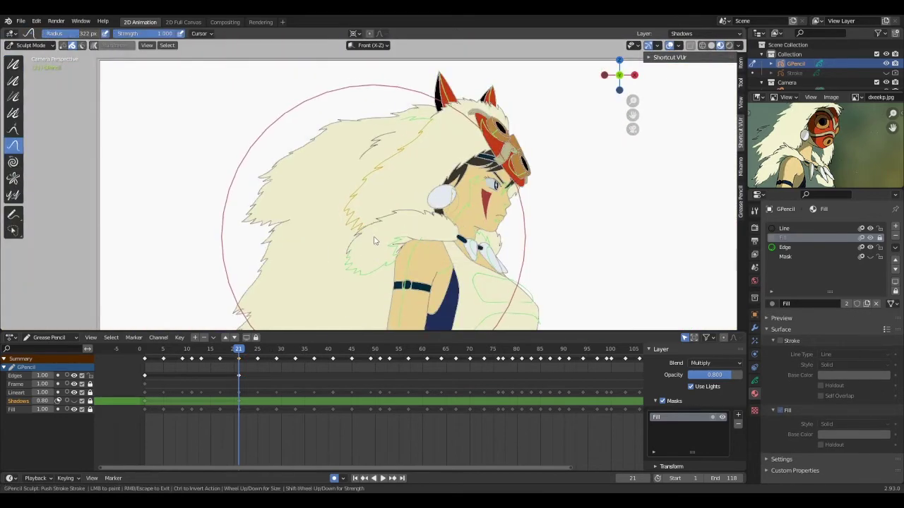
scroll(474, 156, up, 4)
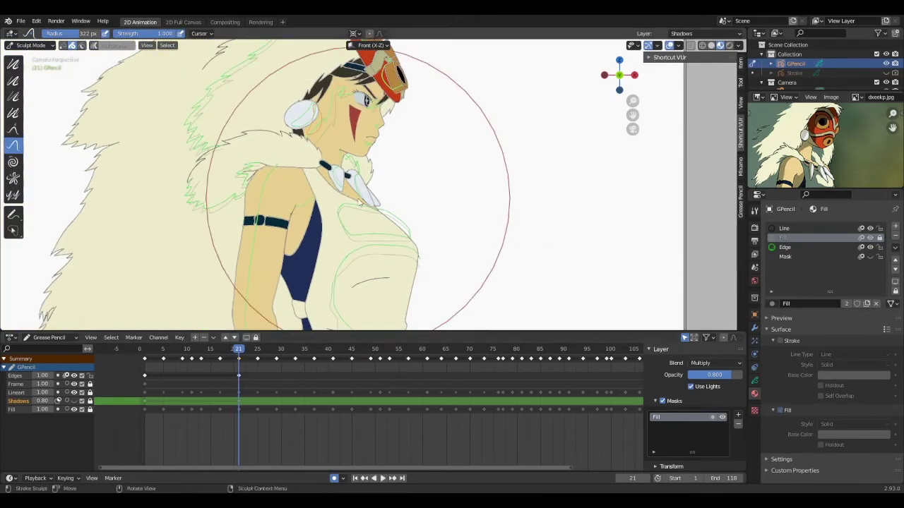
Switch to Edit Mode and compare the shadow edges on frames 1 and 21.
key(Tab)
key(Delete)
click(144, 348)
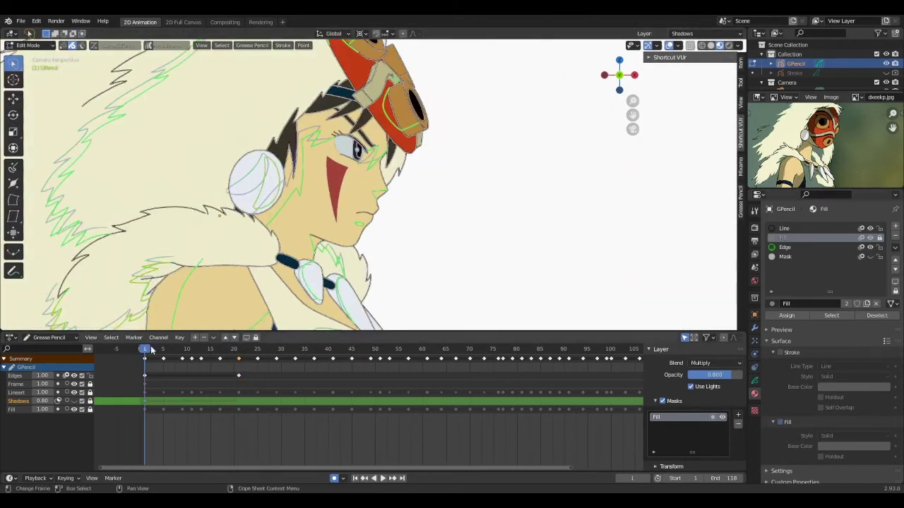
key(Delete)
click(870, 257)
scroll(452, 212, down, 4)
drag(144, 348, 249, 349)
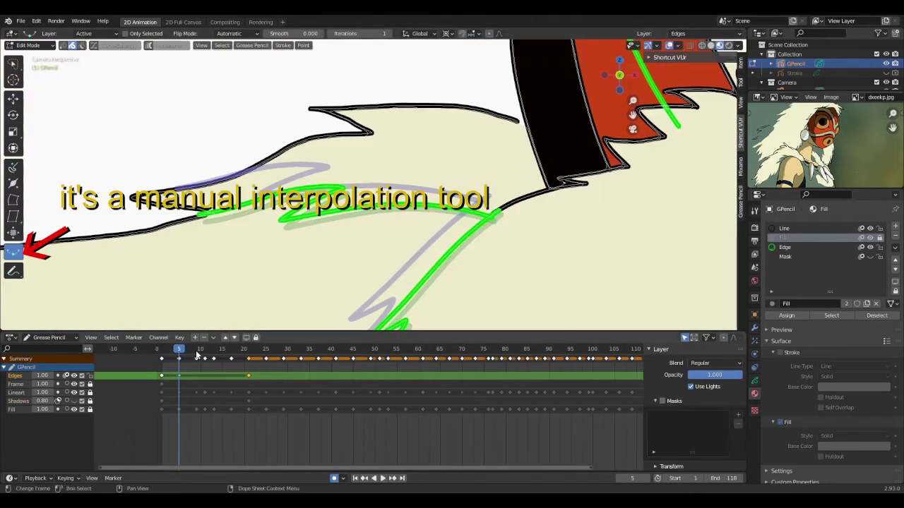
Interpolate the Edges layer strokes to create in-between keyframes at frames 9, 11, 13 and 17.
click(197, 353)
drag(317, 244, 374, 240)
click(205, 352)
drag(284, 241, 395, 247)
click(213, 352)
key(ctrl+z)
drag(259, 251, 379, 249)
click(231, 351)
drag(303, 261, 380, 267)
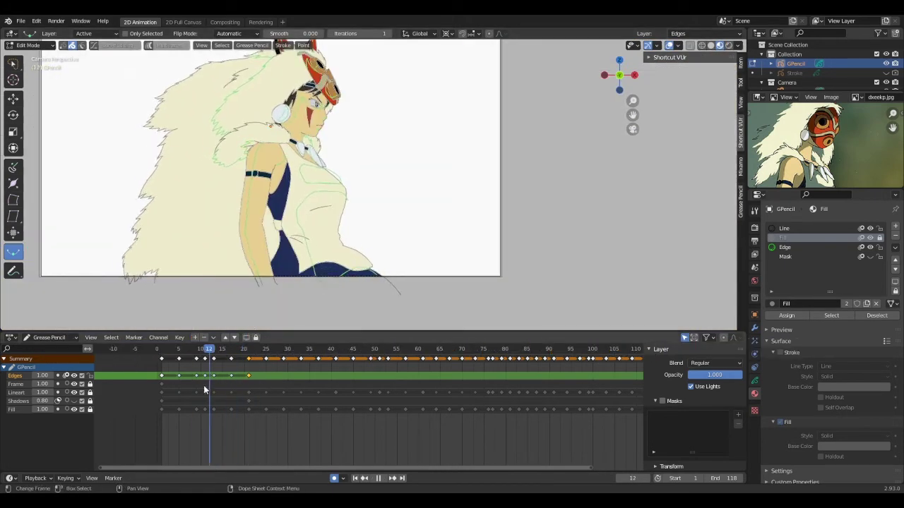
mouse_move(203, 389)
mouse_down()
mouse_move(269, 387)
mouse_move(193, 388)
mouse_move(277, 368)
mouse_move(202, 377)
mouse_move(268, 377)
mouse_up()
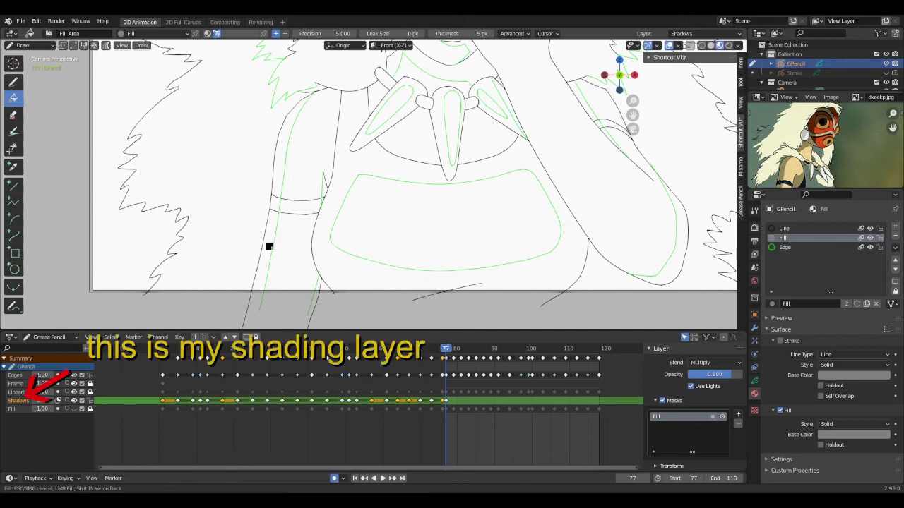
Fill the shadow strips along the upper arm and armband on the Shadows layer at frame 77.
click(272, 206)
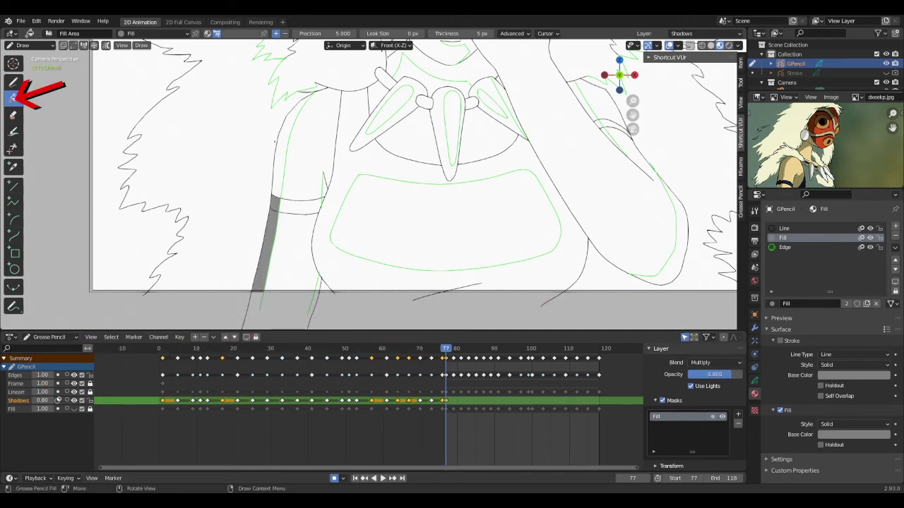
scroll(275, 142, up, 2)
shift+middle_drag(251, 103, 306, 172)
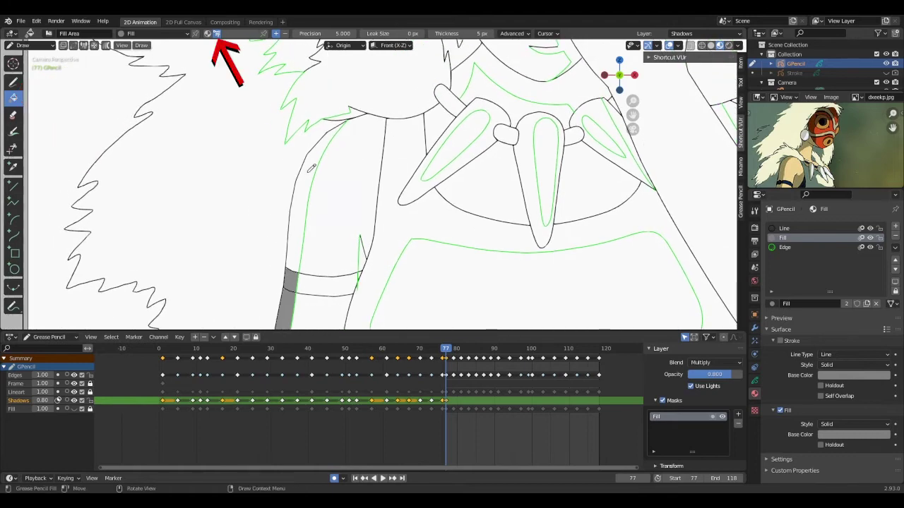
click(307, 172)
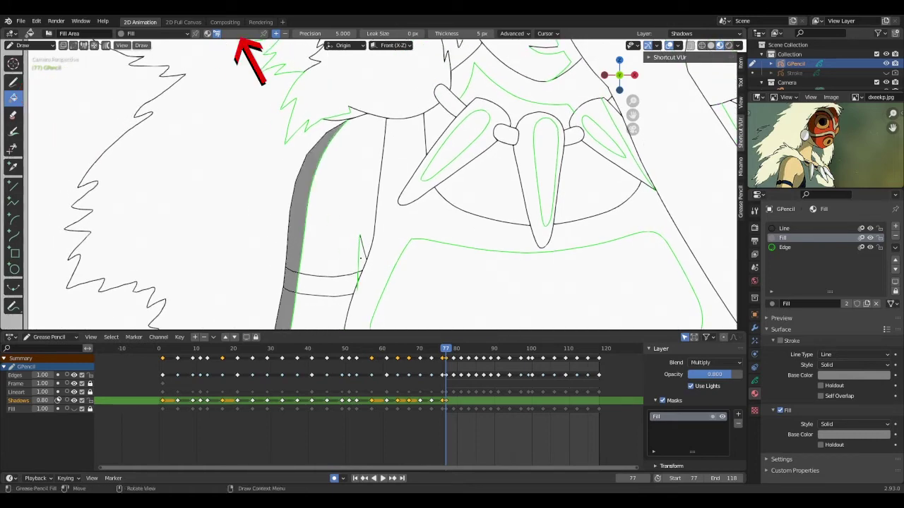
click(360, 259)
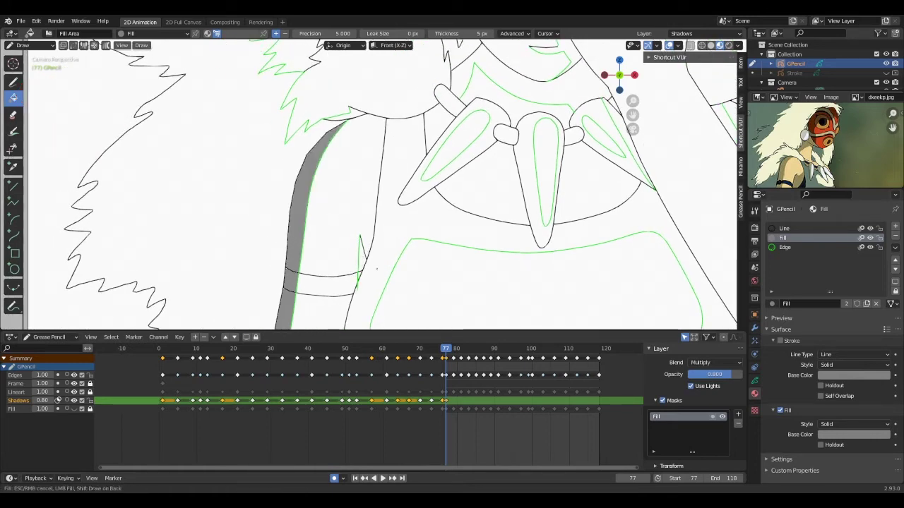
Fill the dress shadow around the green chest highlight at frame 77, undoing fills that spill into the highlight.
scroll(377, 268, up, 2)
click(261, 107)
shift+middle_drag(376, 268, 313, 152)
key(ctrl+z)
scroll(313, 153, up, 6)
scroll(256, 122, down, 5)
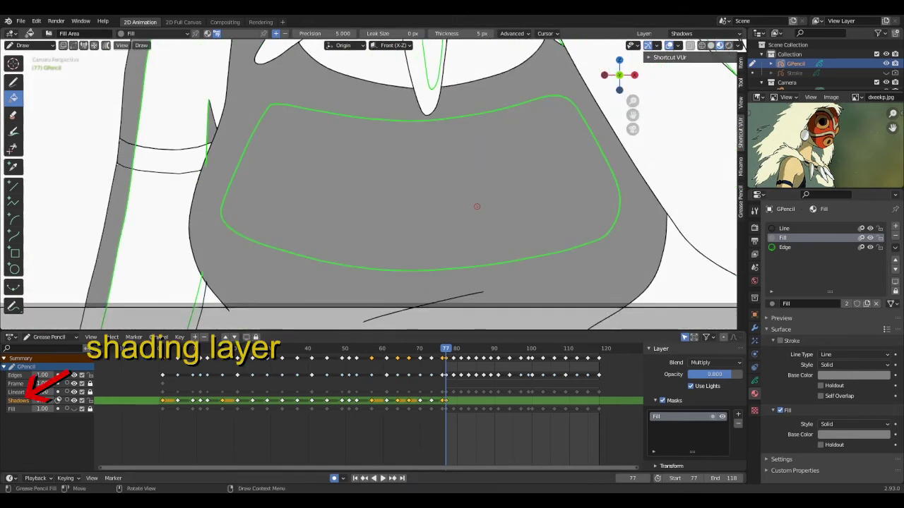
key(ctrl+z)
scroll(452, 191, down, 1)
shift+middle_drag(351, 141, 422, 183)
scroll(422, 183, up, 3)
shift+middle_drag(543, 197, 342, 177)
Fill the shadow on the fang pendants around their green highlight outlines at frame 77.
scroll(366, 137, up, 2)
scroll(367, 137, down, 1)
shift+middle_drag(366, 137, 400, 214)
scroll(399, 213, down, 4)
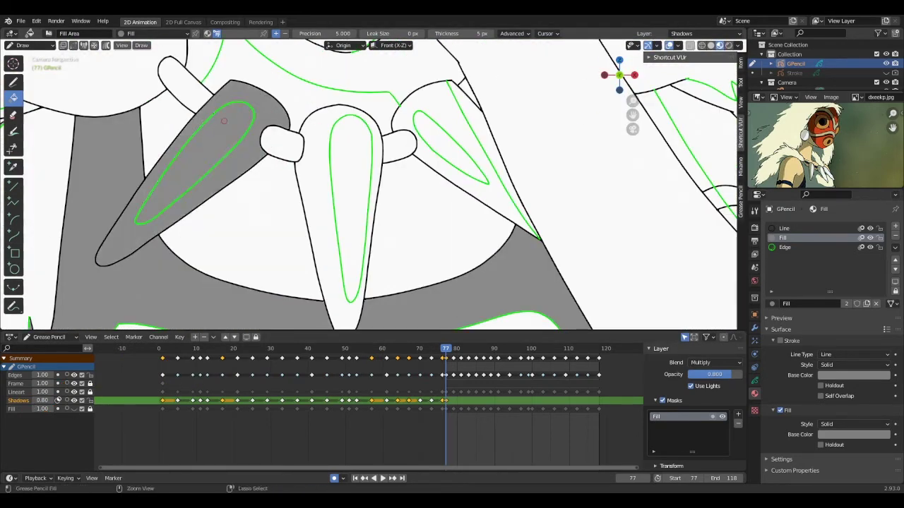
click(254, 123)
click(212, 184)
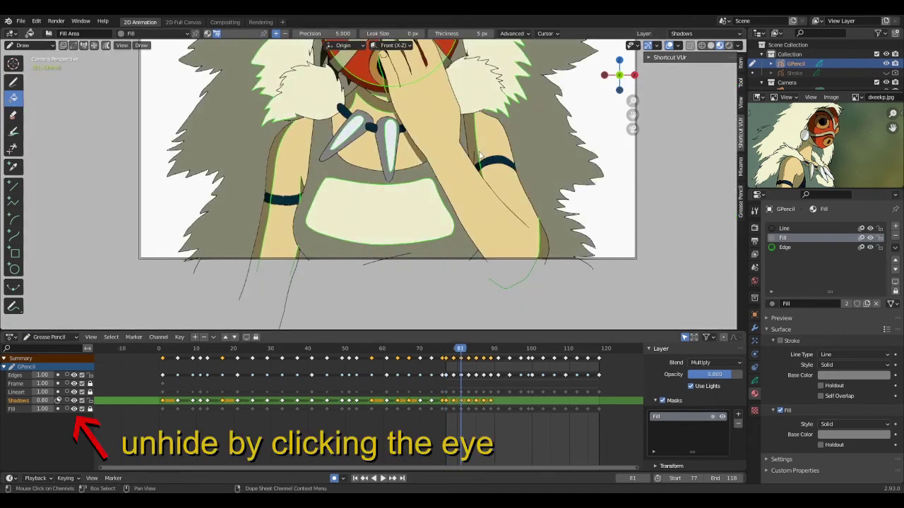
Save the file and hide the green Edge material in the rendered viewport preview.
scroll(599, 134, down, 5)
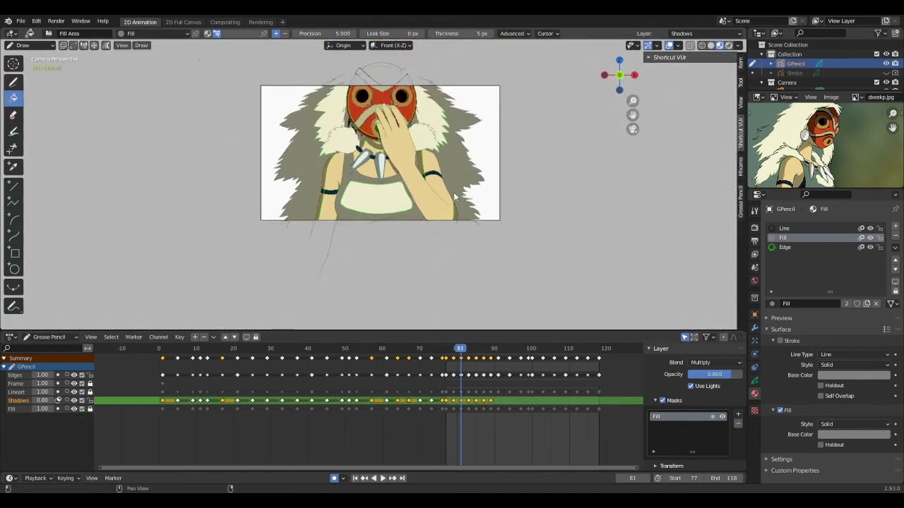
click(729, 47)
key(ctrl+s)
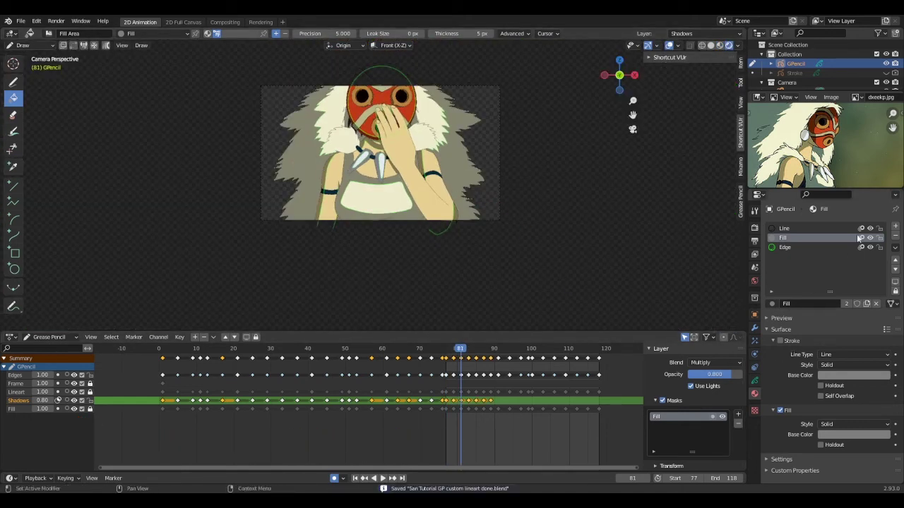
click(870, 248)
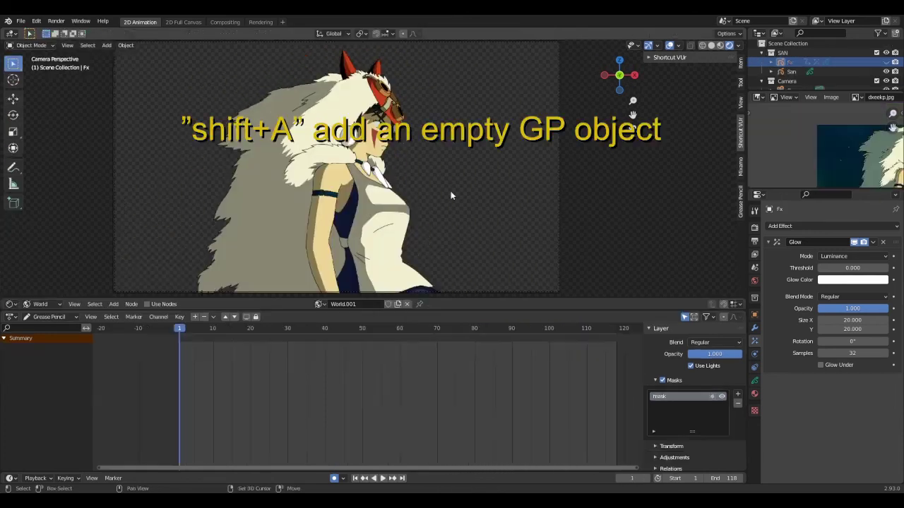
Add a blank Grease Pencil object for the effects and give it a new layer.
key(shift+a)
mouse_move(438, 249)
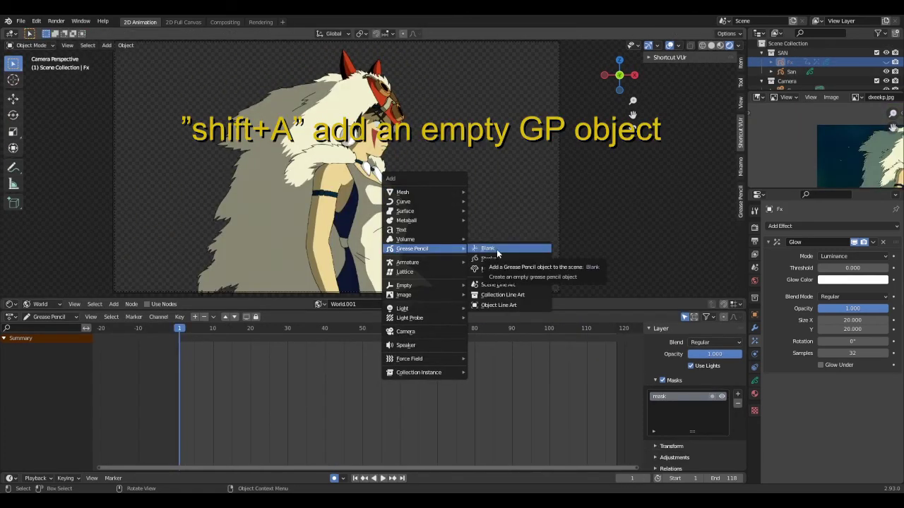
click(496, 250)
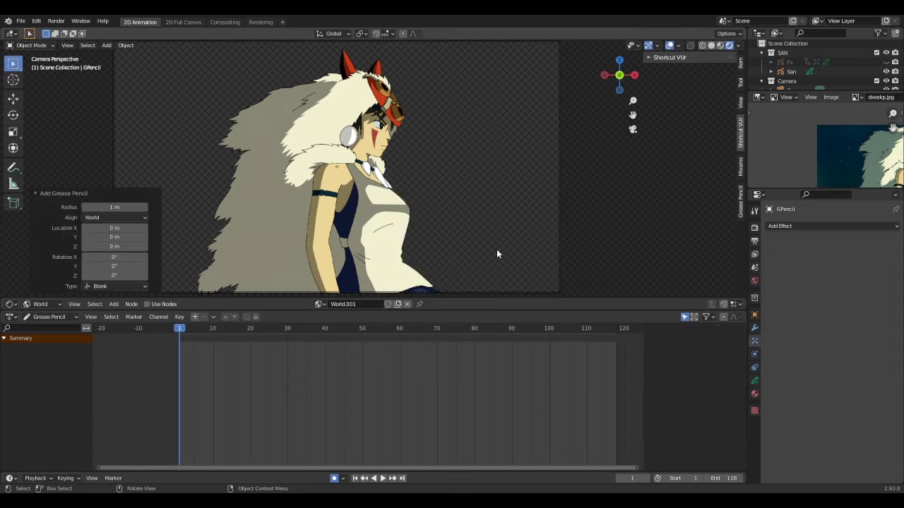
click(754, 381)
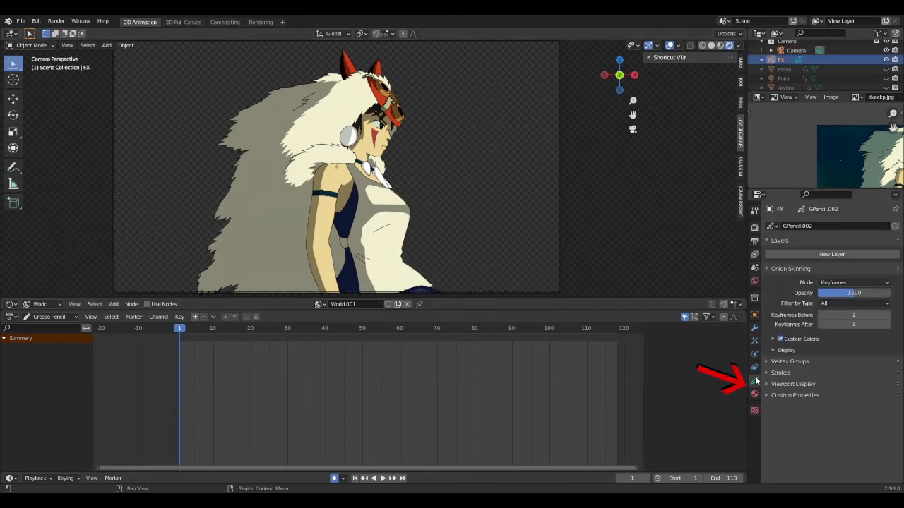
click(830, 254)
Add a Glow effect to the FX object and make its glow color white.
click(754, 341)
click(787, 226)
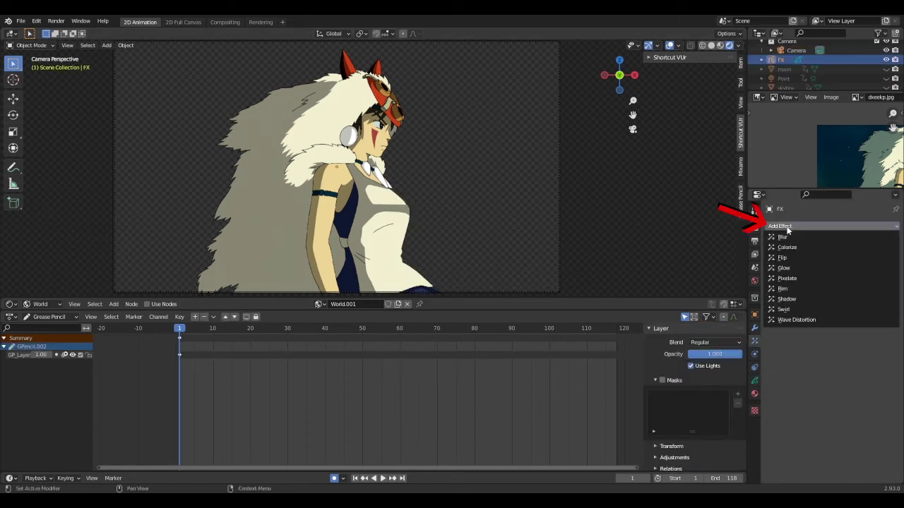
click(795, 267)
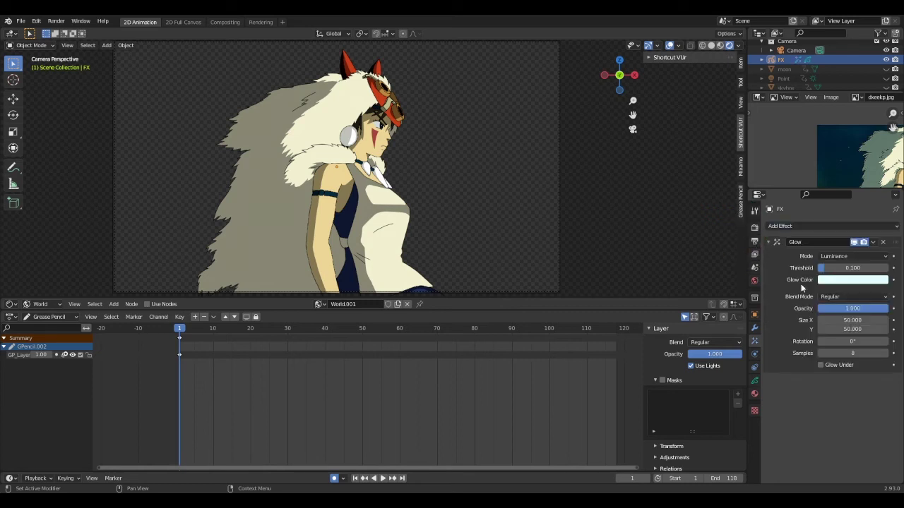
click(847, 280)
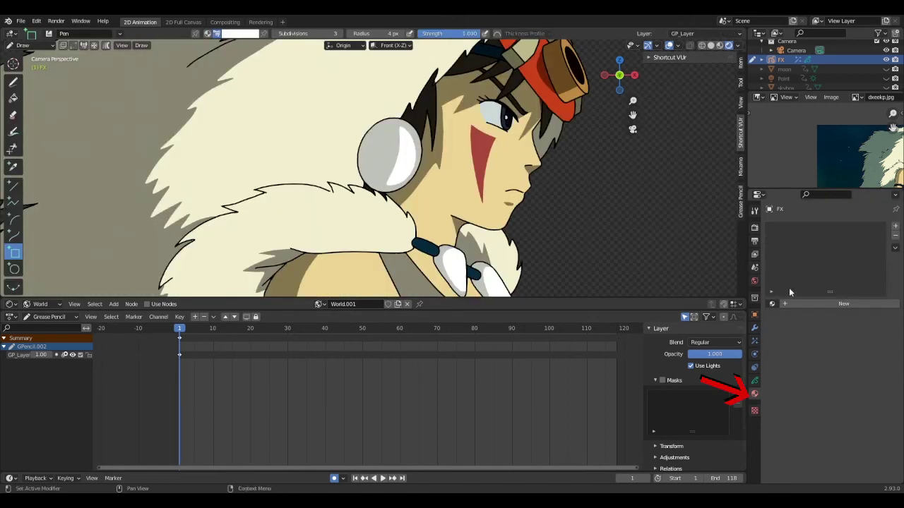
Add a material slot to the FX object and assign the existing Fill material to it.
click(792, 304)
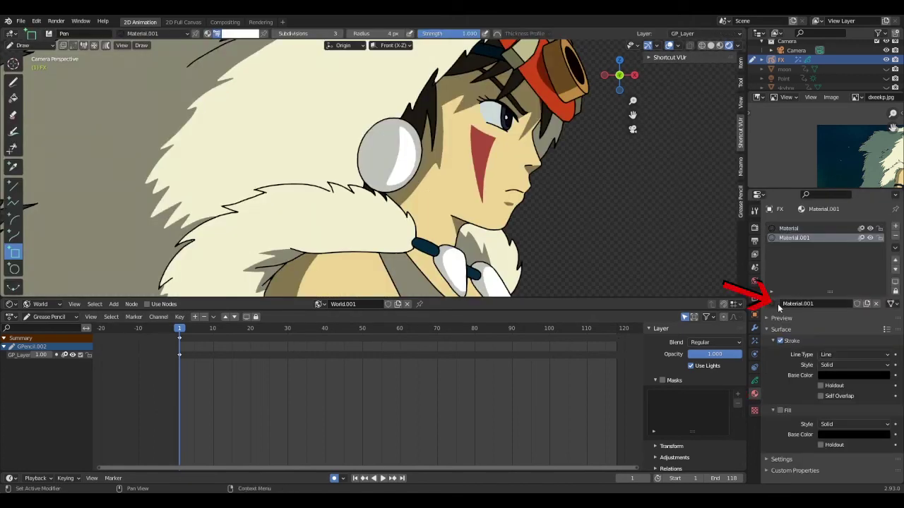
click(771, 303)
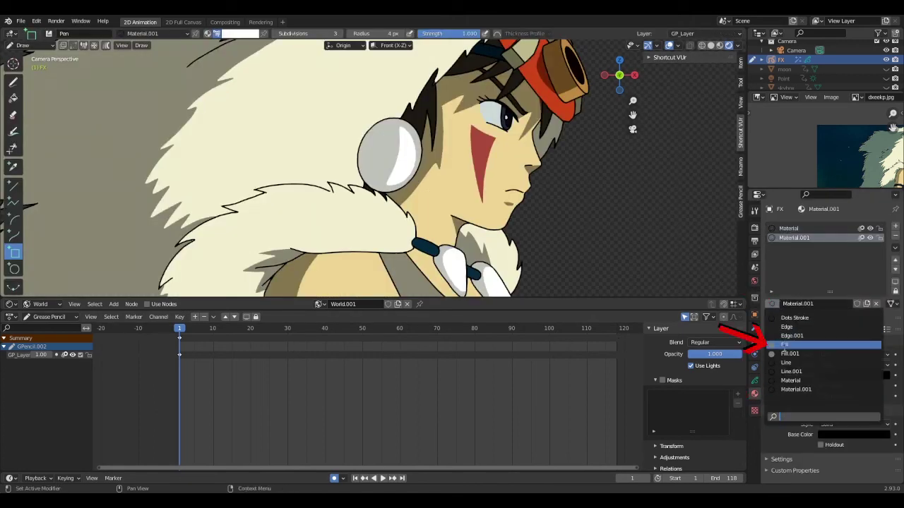
click(812, 344)
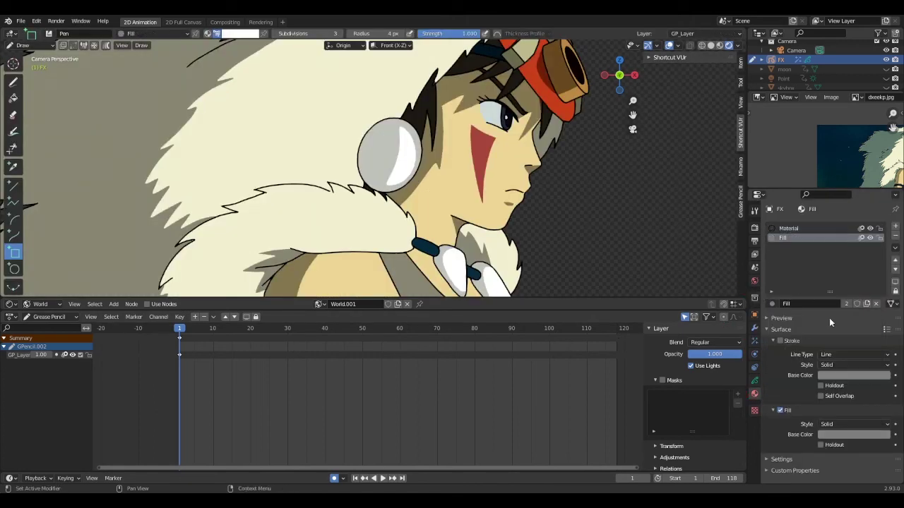
Fill white glow shapes over the earring highlight and the two fang pendants with the Fill tool.
click(12, 98)
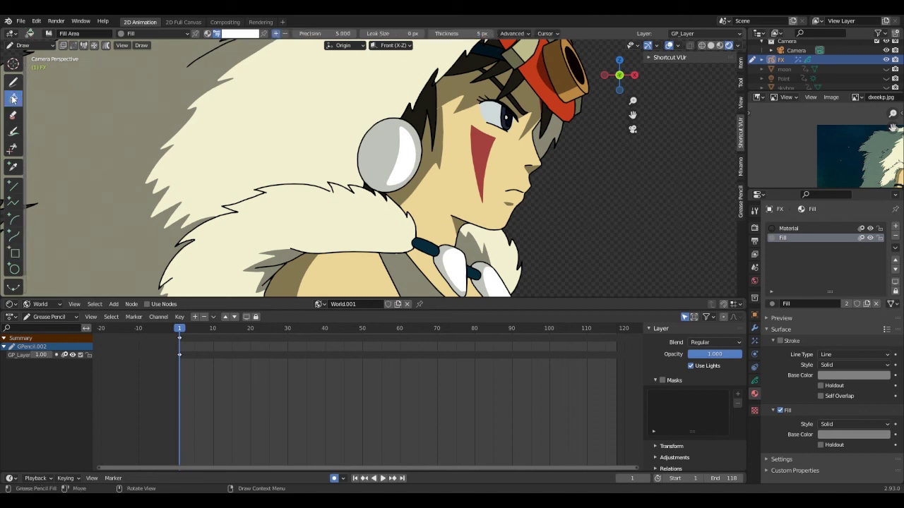
click(240, 33)
scroll(450, 125, up, 5)
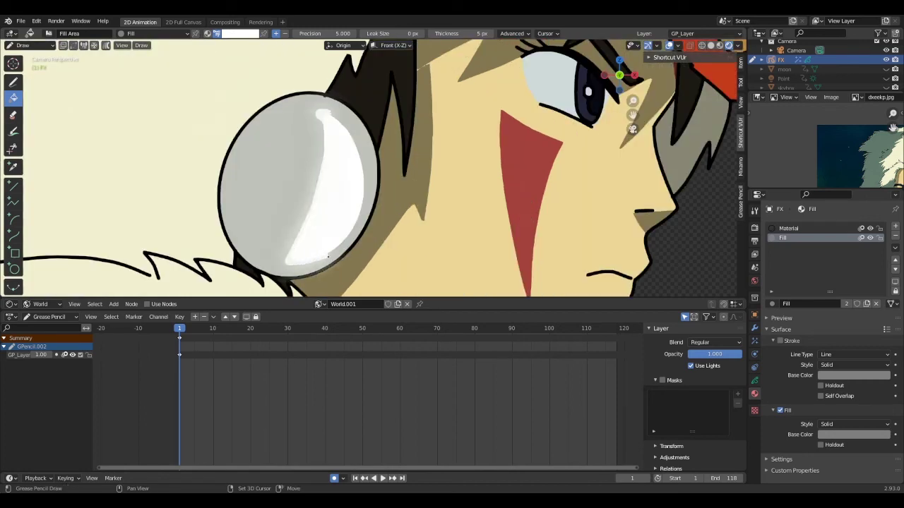
mouse_move(335, 251)
shift+mouse_down()
mouse_move(342, 100)
mouse_move(325, 112)
shift+mouse_up()
scroll(328, 117, down, 5)
scroll(265, 123, up, 5)
shift+middle_drag(343, 191, 279, 131)
mouse_move(279, 131)
shift+mouse_down()
mouse_move(237, 161)
mouse_move(271, 133)
shift+mouse_up()
shift+middle_drag(330, 180, 254, 117)
mouse_move(272, 107)
shift+mouse_down()
mouse_move(253, 127)
mouse_move(346, 248)
mouse_move(275, 109)
shift+mouse_up()
mouse_move(321, 185)
shift+mouse_down()
mouse_move(354, 257)
mouse_move(329, 193)
shift+mouse_up()
scroll(273, 139, down, 5)
shift+middle_drag(291, 115, 271, 179)
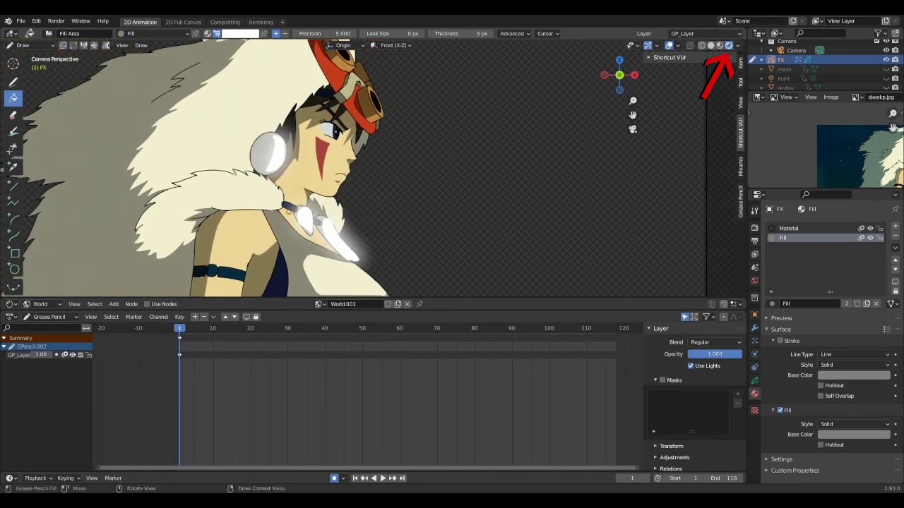
Set the Glow effect's X size to 20 and match the Y size to it.
shift+middle_drag(376, 228, 339, 222)
scroll(338, 222, up, 2)
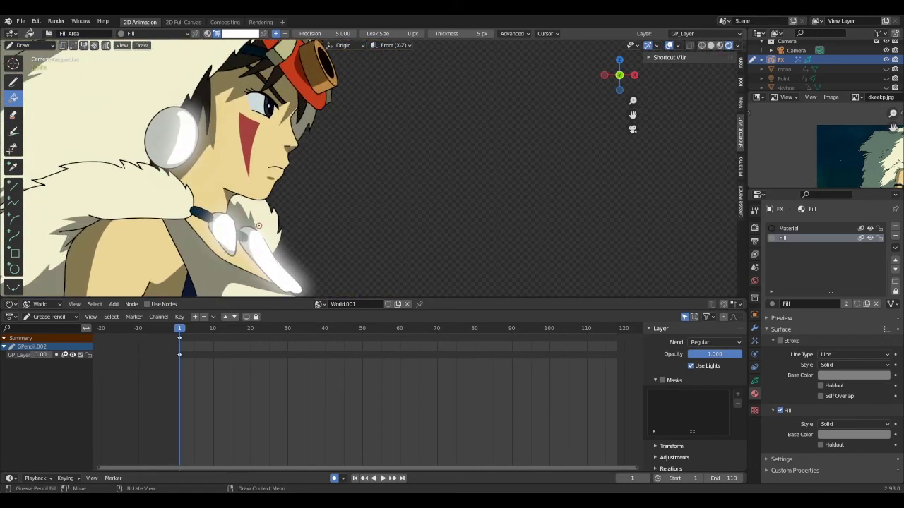
shift+middle_drag(270, 223, 362, 213)
click(754, 342)
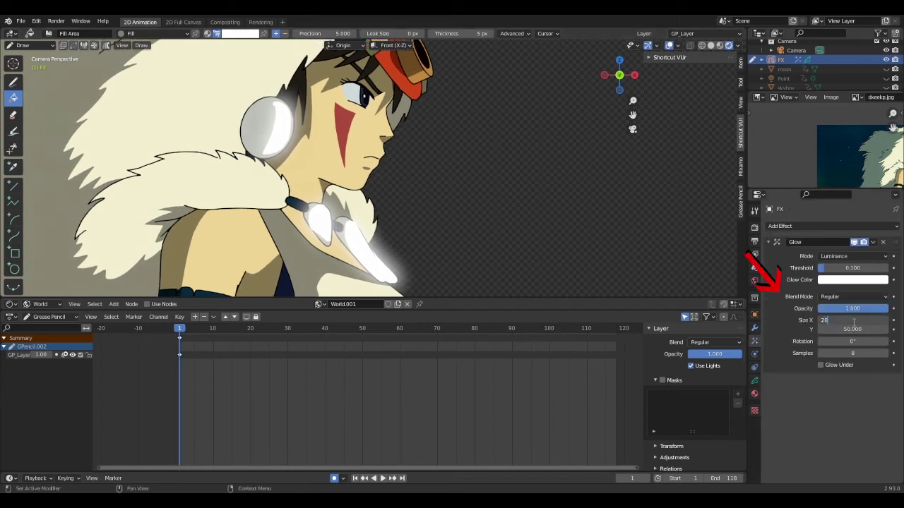
key(Return)
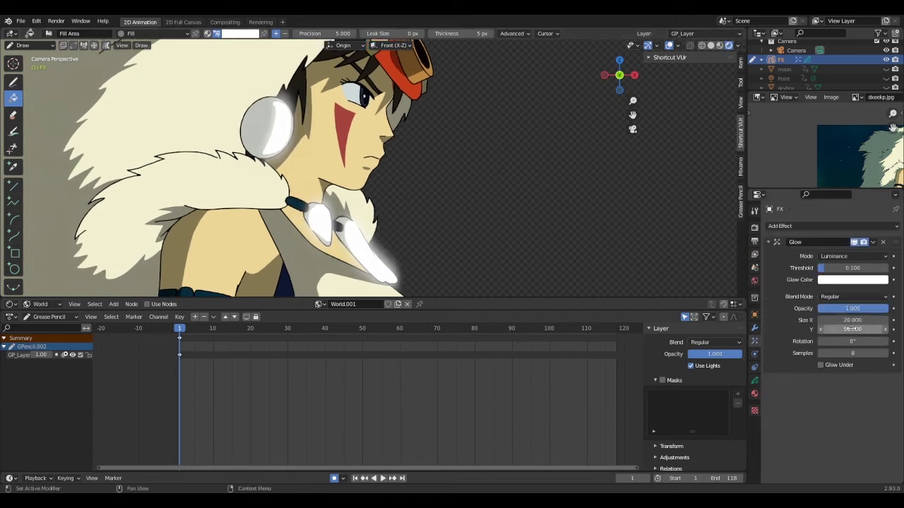
key(Return)
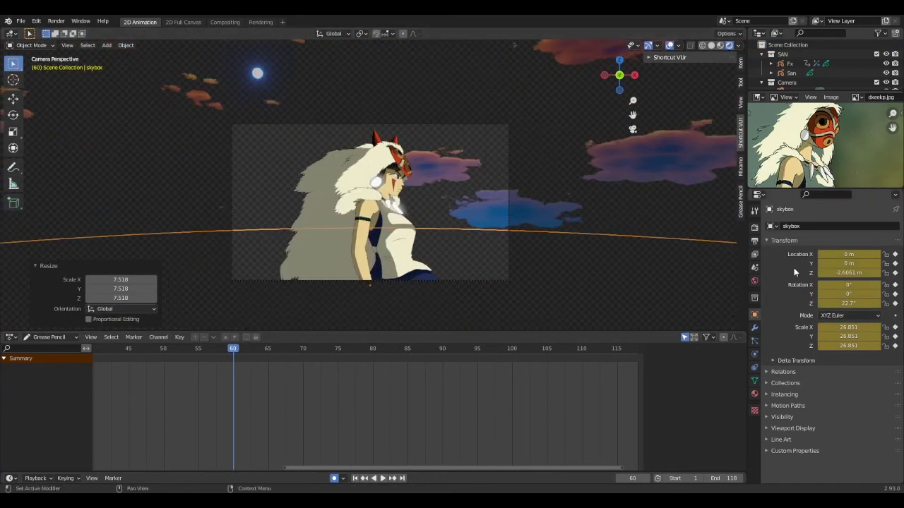
Turn off the transparent film background in the render settings.
click(754, 228)
scroll(823, 360, down, 3)
click(817, 449)
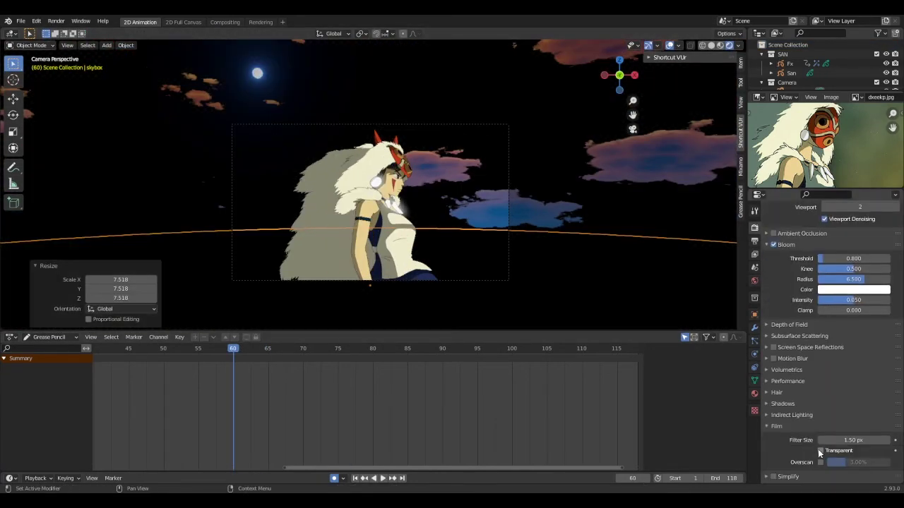
Open a World Shader Editor below the viewport and load the World.001 sky nodes.
click(754, 280)
drag(2, 329, 7, 280)
click(12, 285)
click(36, 335)
drag(224, 330, 229, 427)
click(21, 21)
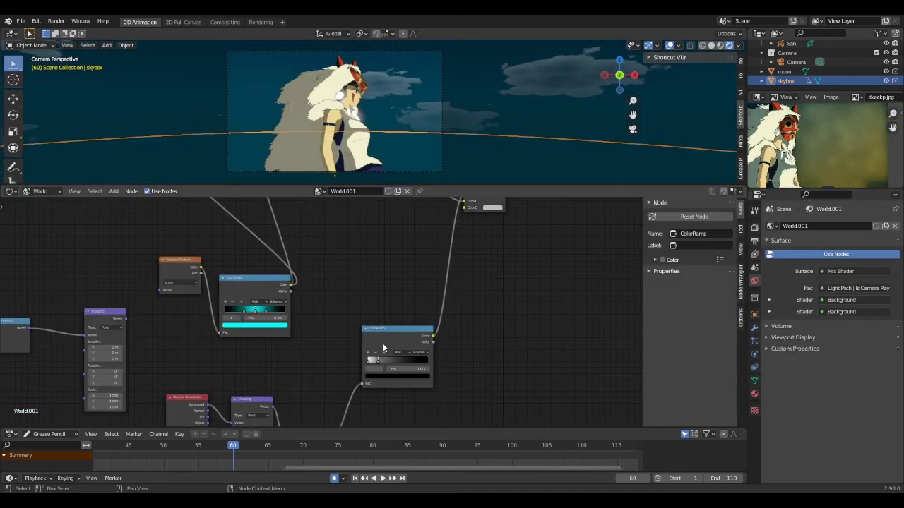
Shift the color stop in the ColorRamp fed by the Gradient Texture toward its start and sample its color from the reference image.
scroll(383, 343, down, 3)
scroll(421, 333, up, 1)
scroll(476, 396, up, 10)
middle_drag(477, 395, 456, 272)
middle_drag(285, 201, 308, 290)
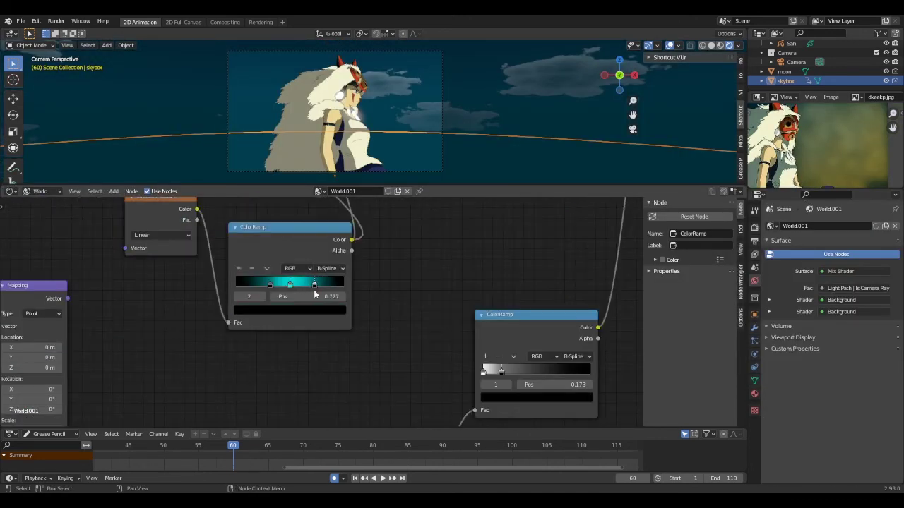
middle_drag(495, 212, 321, 371)
scroll(321, 371, down, 6)
middle_drag(141, 380, 417, 384)
scroll(421, 334, up, 4)
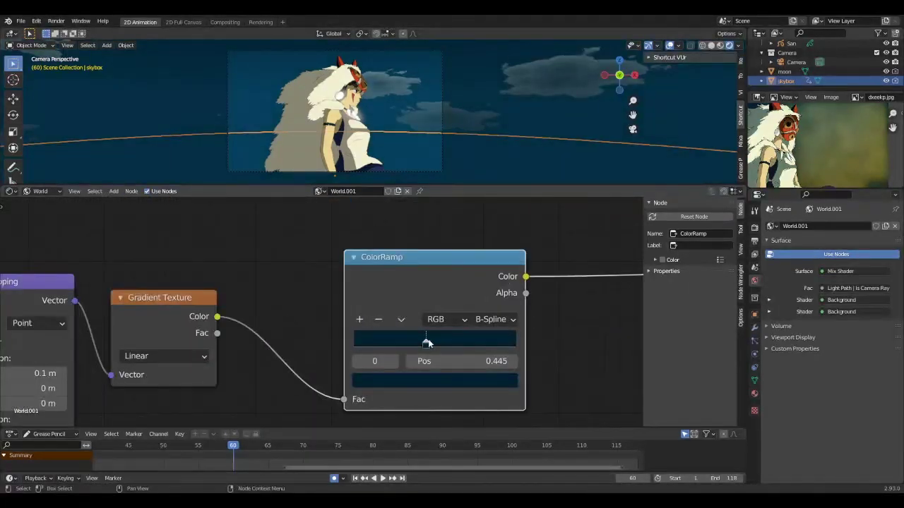
drag(389, 346, 352, 346)
click(418, 381)
click(480, 314)
click(870, 182)
Resample the sky gradient's ColorRamp color from the dark night sky in the reference image.
middle_drag(762, 140, 891, 187)
click(432, 380)
click(480, 314)
click(836, 145)
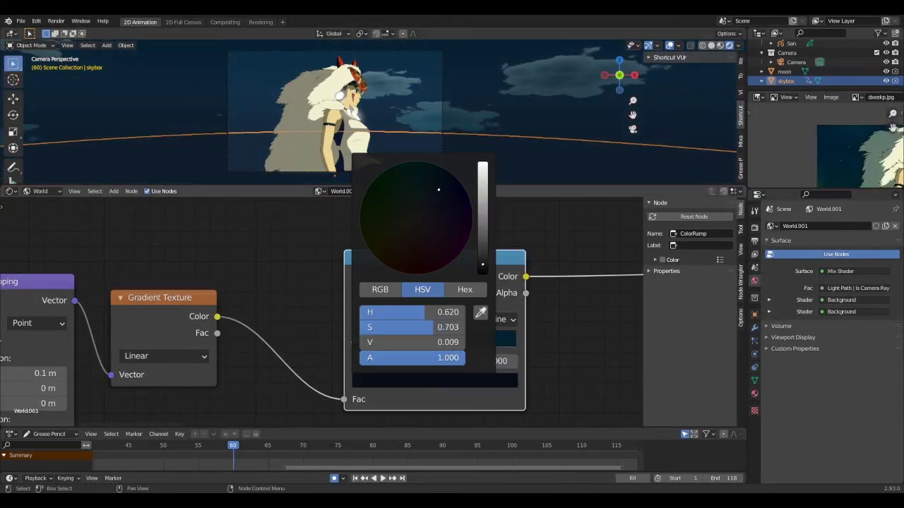
scroll(487, 120, down, 1)
click(426, 381)
click(480, 313)
click(834, 161)
scroll(415, 284, down, 5)
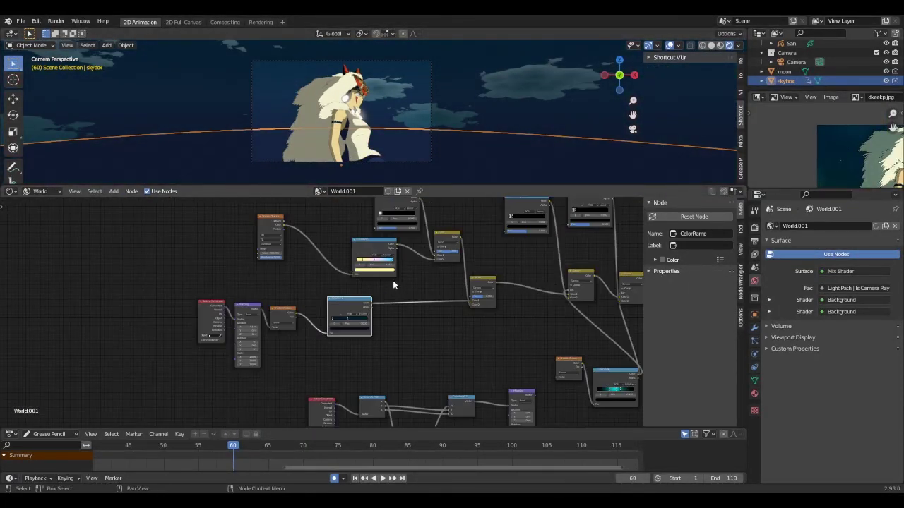
scroll(414, 279, down, 4)
scroll(399, 124, up, 4)
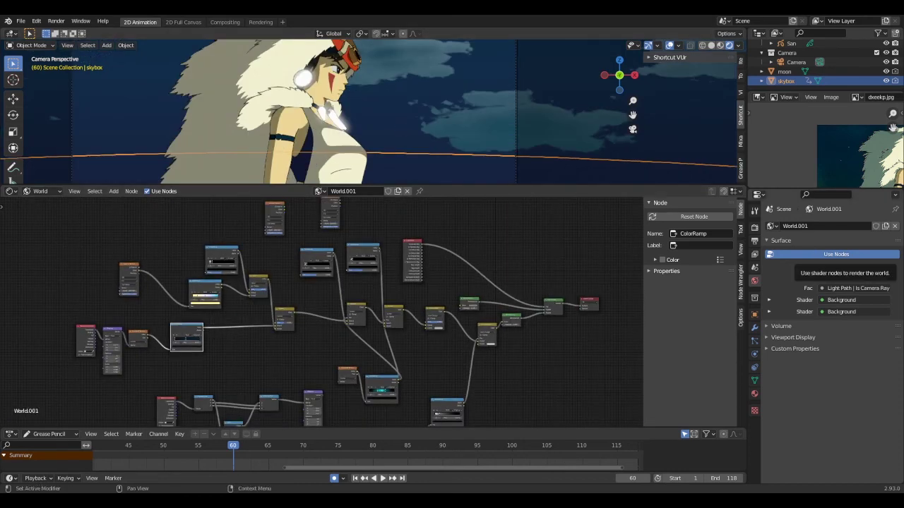